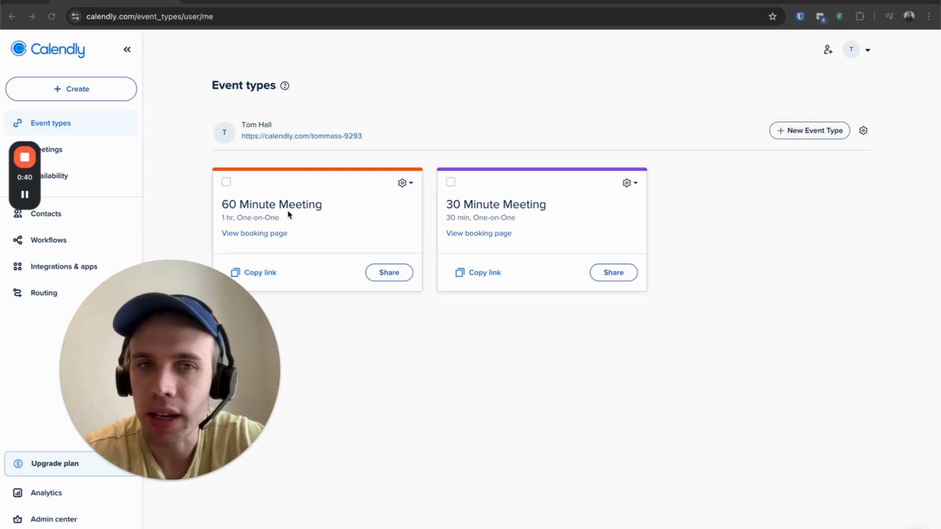
{"action": "left_click_drag", "start_coordinate": [174, 347], "coordinate": [275, 422]}
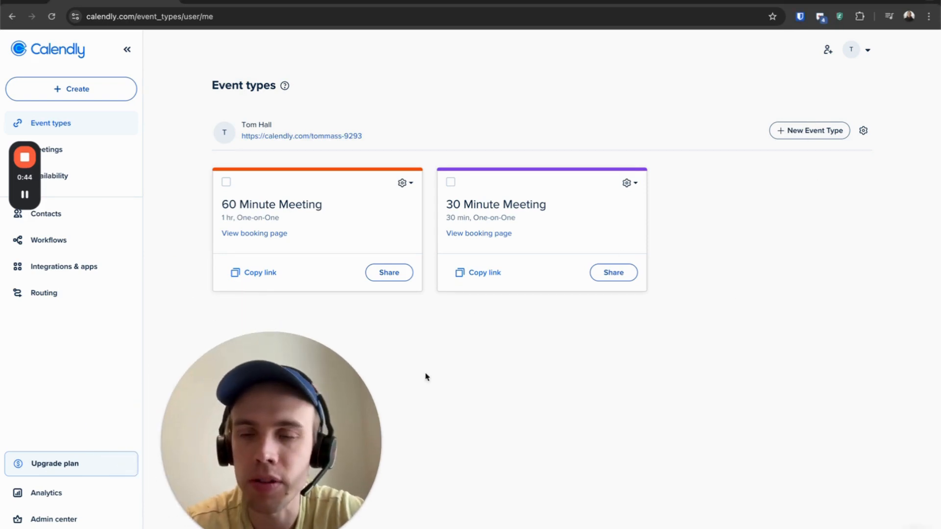
{"action": "left_click_drag", "start_coordinate": [235, 421], "coordinate": [312, 431]}
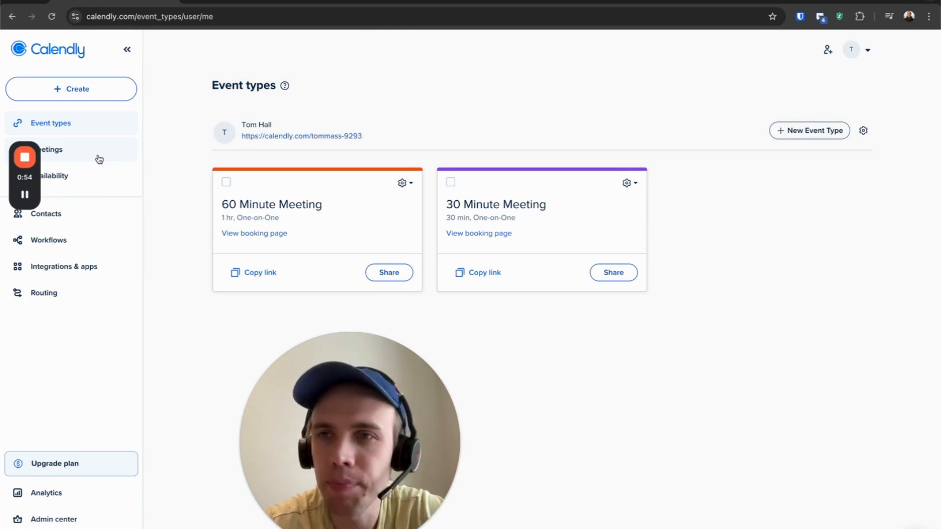
{"action": "left_click", "coordinate": [127, 50]}
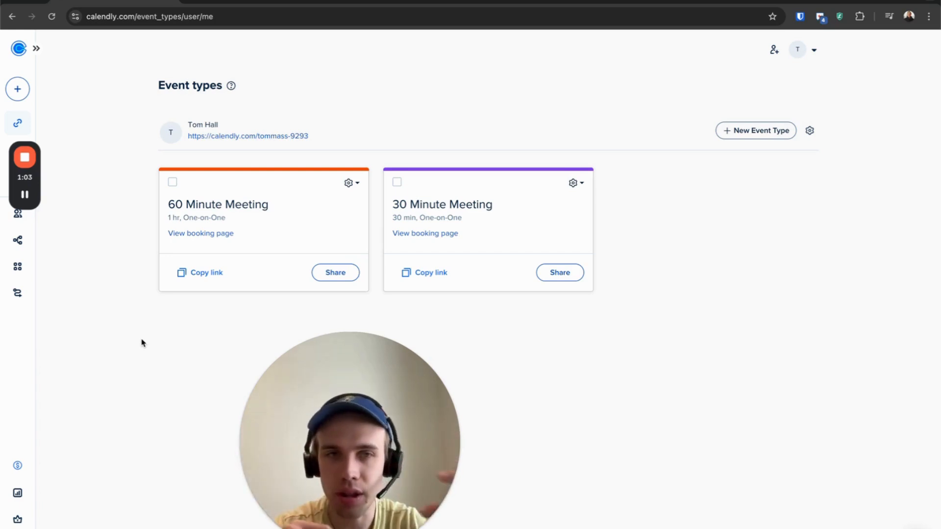
{"action": "left_click", "coordinate": [34, 50]}
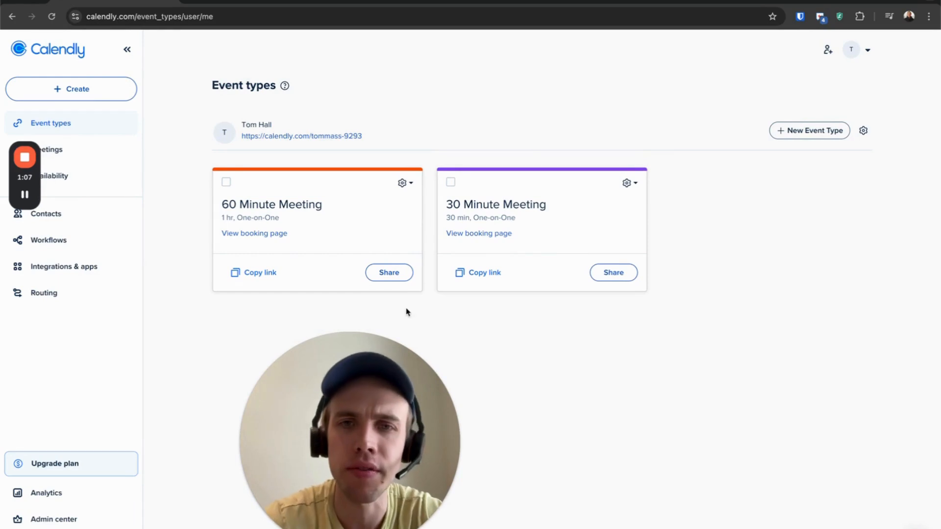
Step: Start a new one-on-one event type named New Meeting with a duration of 15 min
{"action": "left_click", "coordinate": [815, 131]}
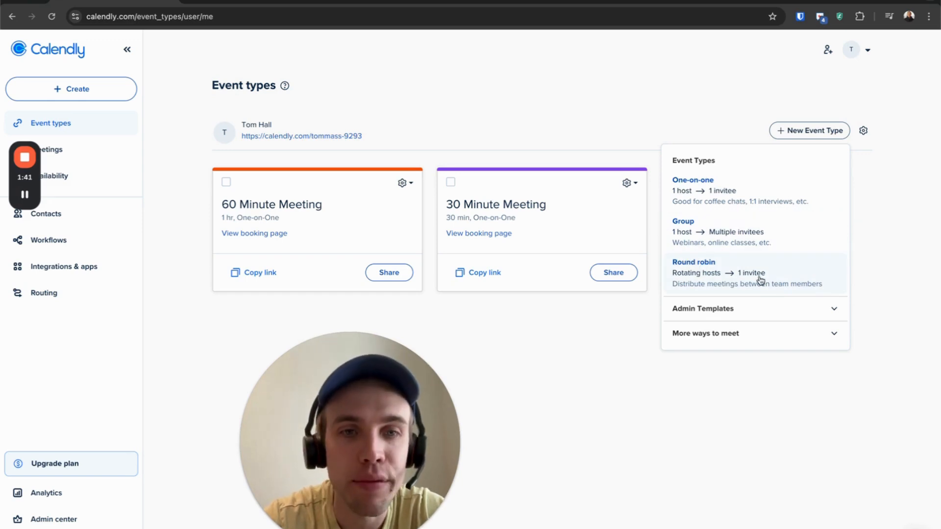
{"action": "left_click", "coordinate": [746, 212]}
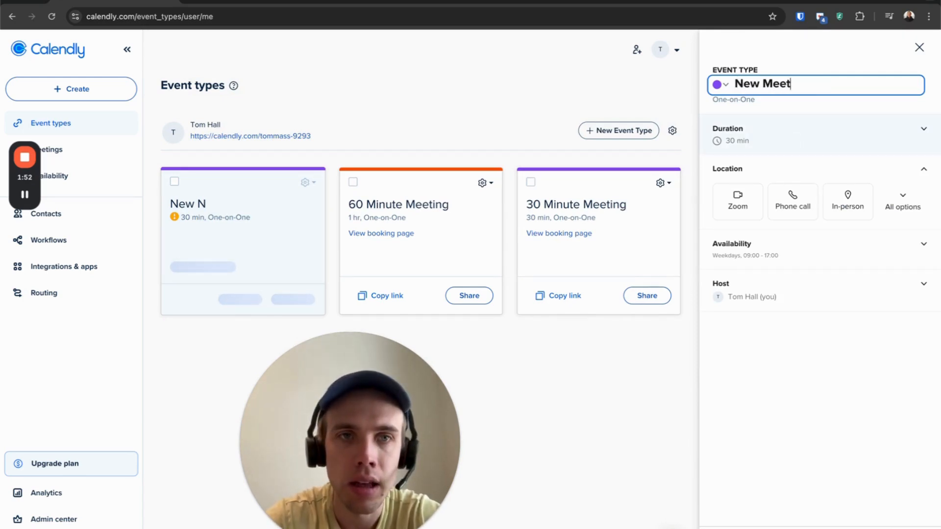
{"action": "left_click", "coordinate": [791, 142]}
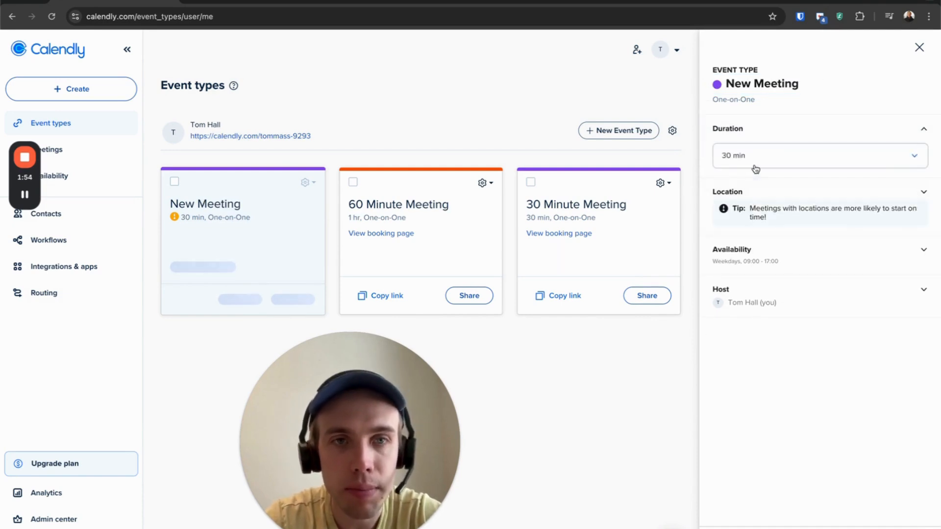
{"action": "left_click", "coordinate": [755, 169]}
{"action": "left_click", "coordinate": [729, 185]}
Step: Try Google Meet, Zoom, phone call and in-person as the event's location, removing each choice again
{"action": "left_click", "coordinate": [925, 188]}
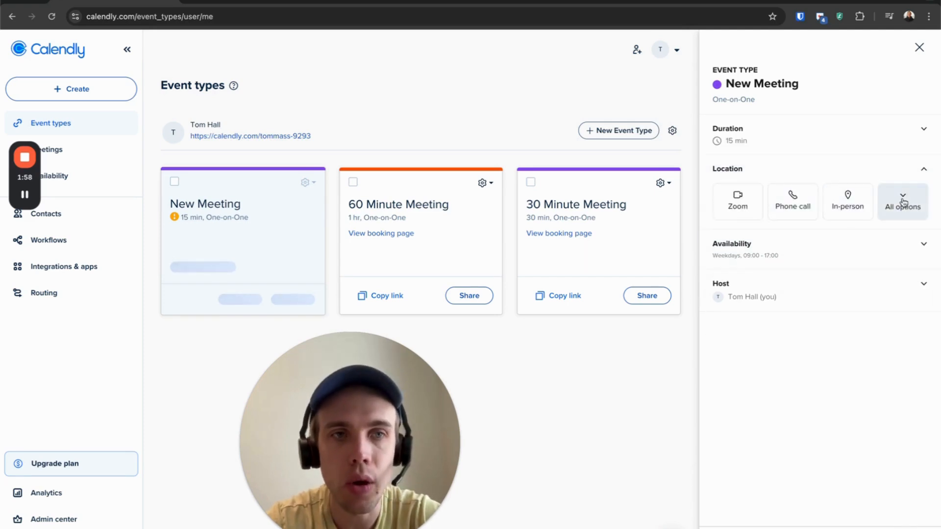
{"action": "left_click", "coordinate": [903, 202]}
{"action": "left_click", "coordinate": [822, 236]}
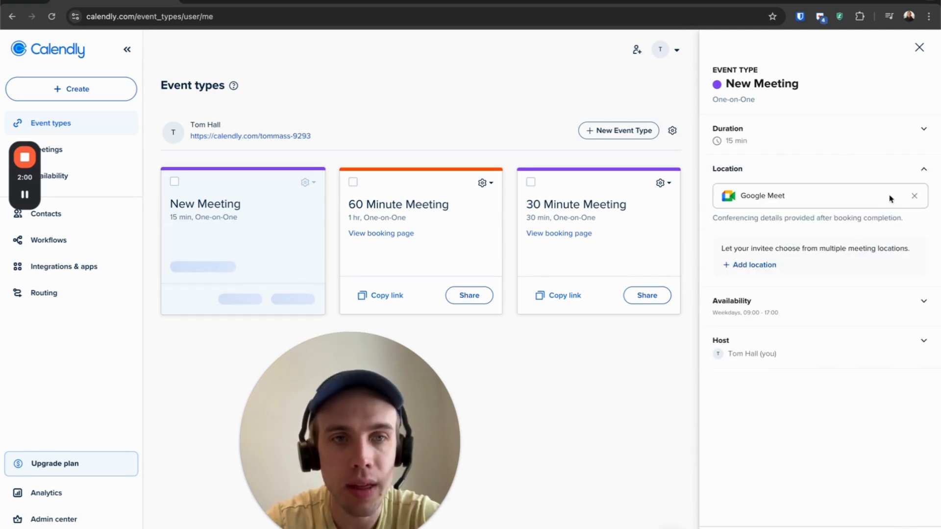
{"action": "left_click", "coordinate": [914, 198]}
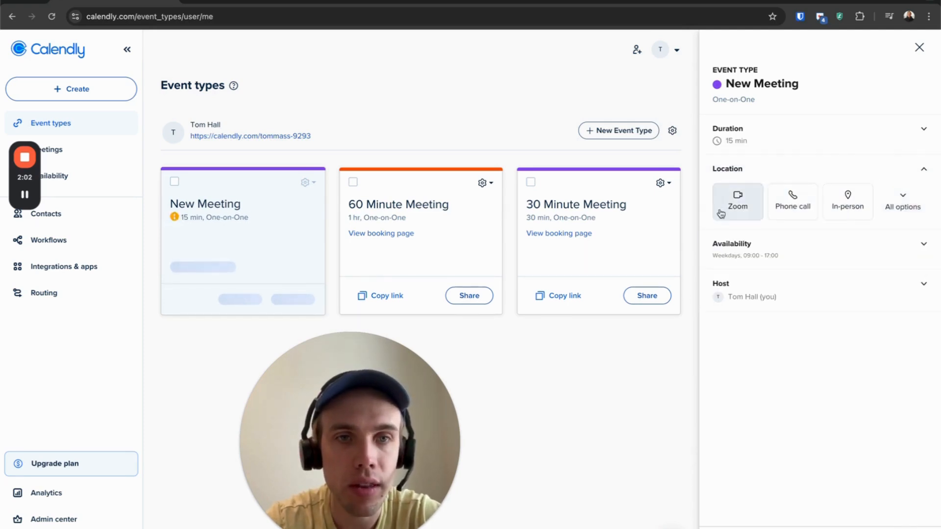
{"action": "left_click", "coordinate": [737, 210]}
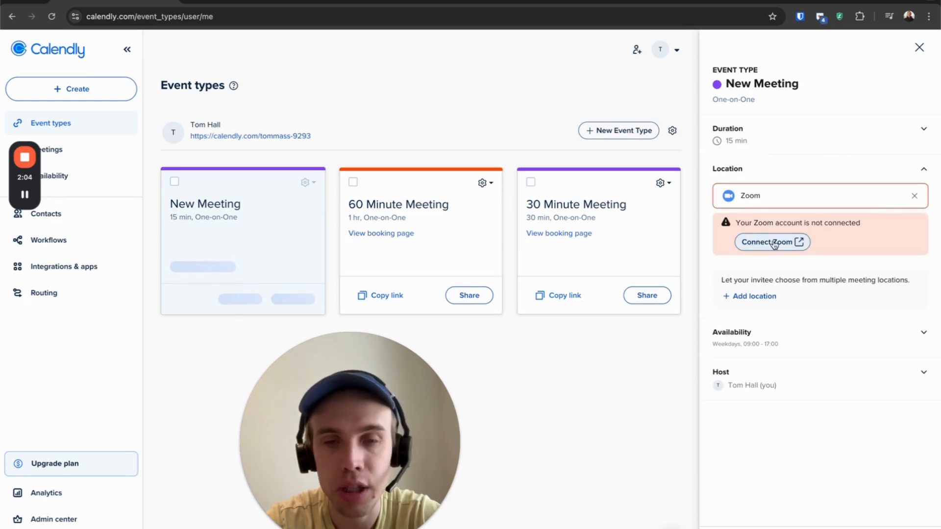
{"action": "left_click", "coordinate": [914, 198]}
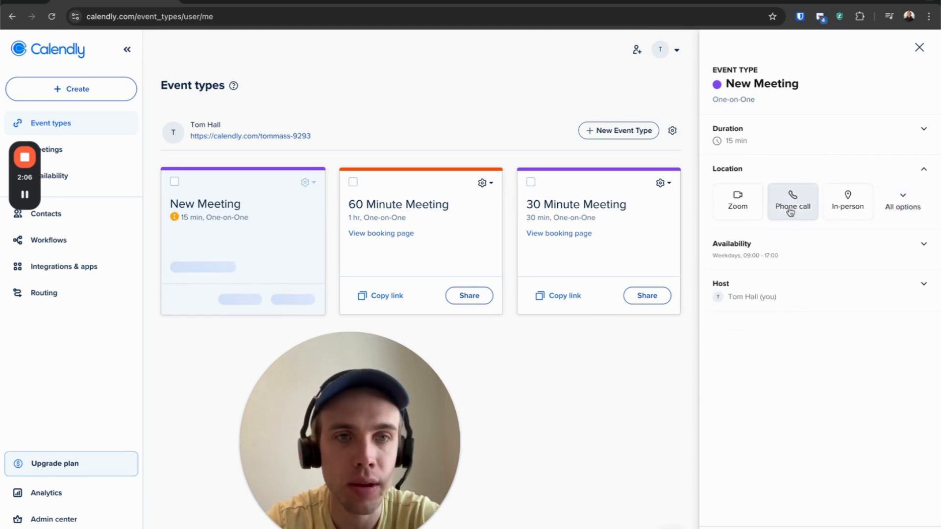
{"action": "left_click", "coordinate": [903, 204]}
{"action": "left_click", "coordinate": [790, 205]}
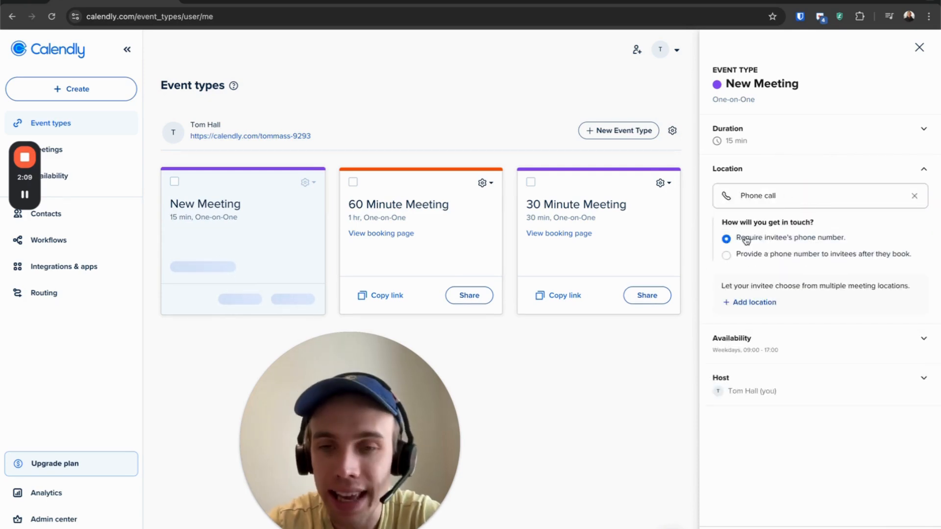
{"action": "left_click", "coordinate": [915, 197]}
{"action": "left_click", "coordinate": [847, 204]}
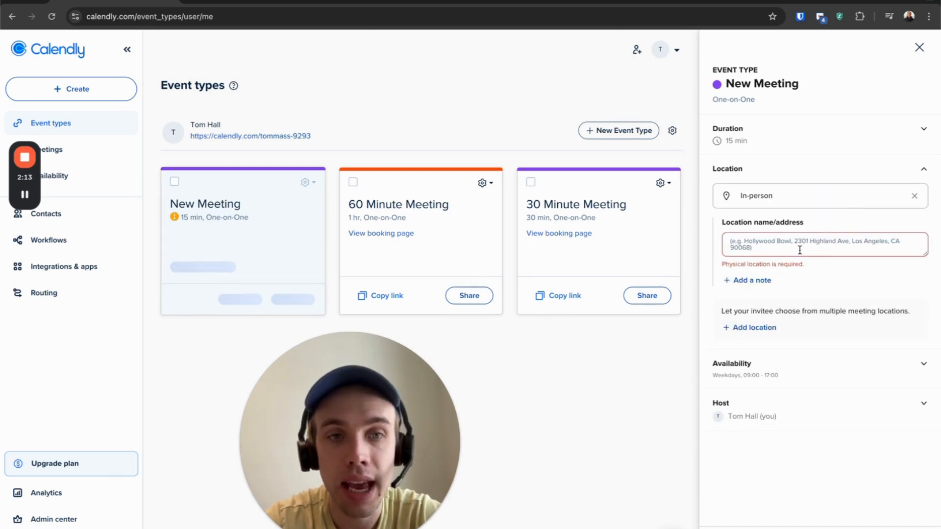
{"action": "left_click", "coordinate": [915, 197]}
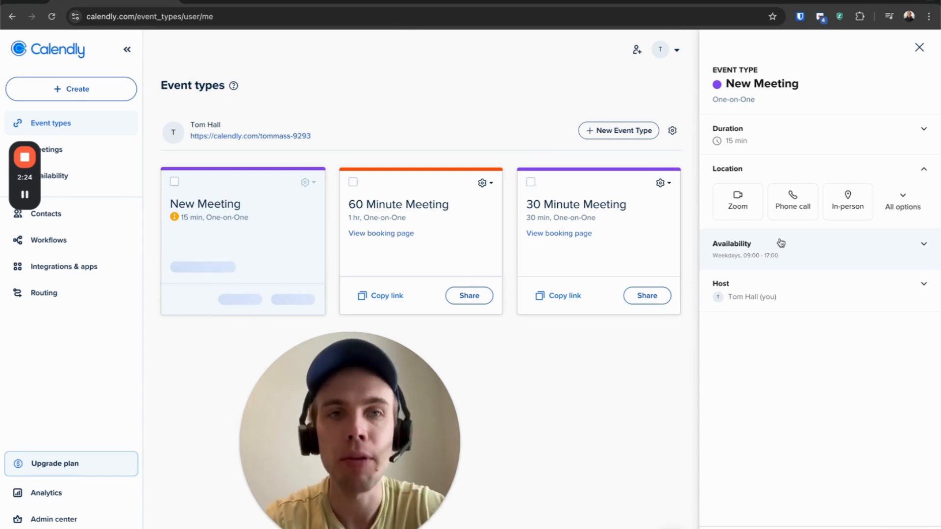
Step: Edit the default working hours from the event's availability settings and set Monday's start time to 12:00
{"action": "left_click", "coordinate": [805, 258]}
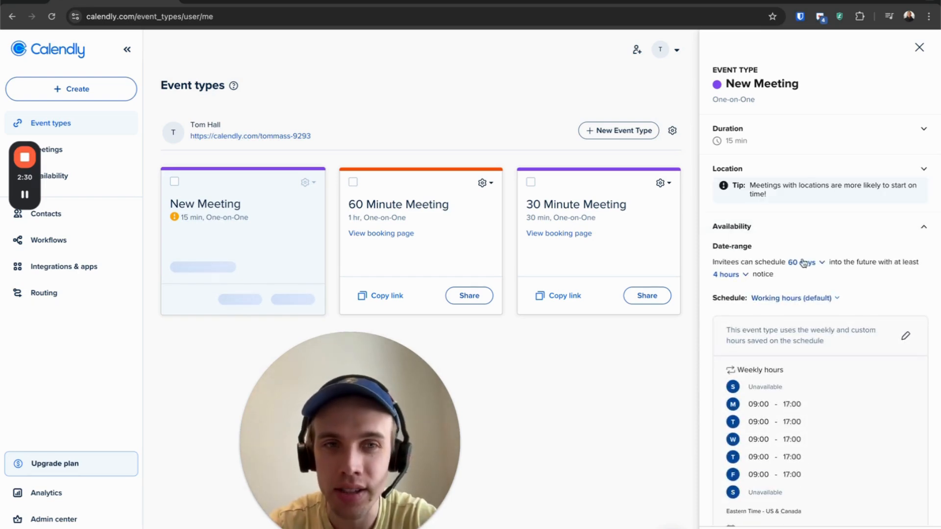
{"action": "scroll", "coordinate": [773, 327], "scroll_direction": "down", "scroll_amount": 2}
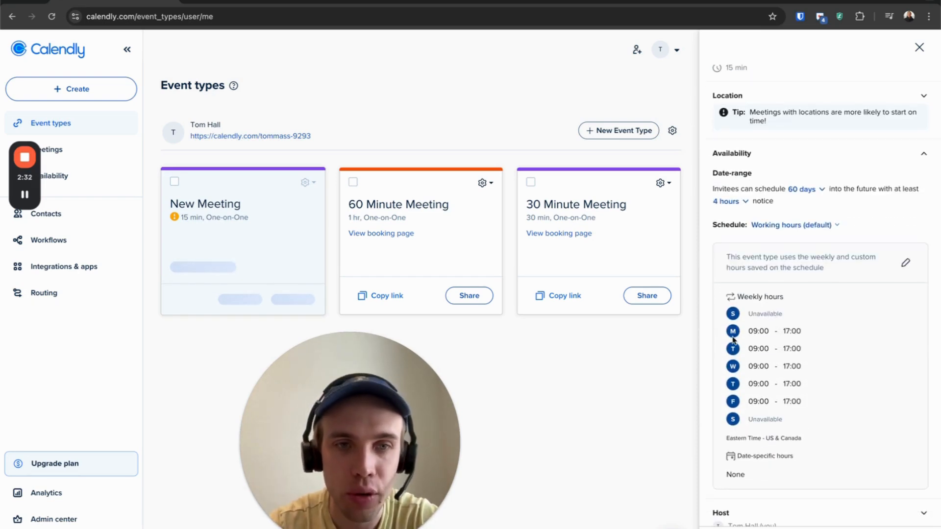
{"action": "scroll", "coordinate": [903, 268], "scroll_direction": "up", "scroll_amount": 1}
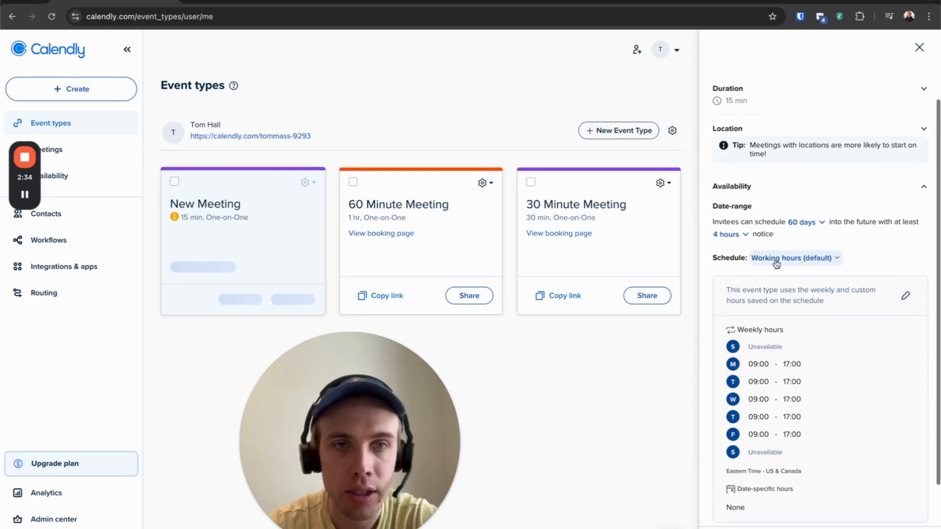
{"action": "scroll", "coordinate": [833, 267], "scroll_direction": "down", "scroll_amount": 1}
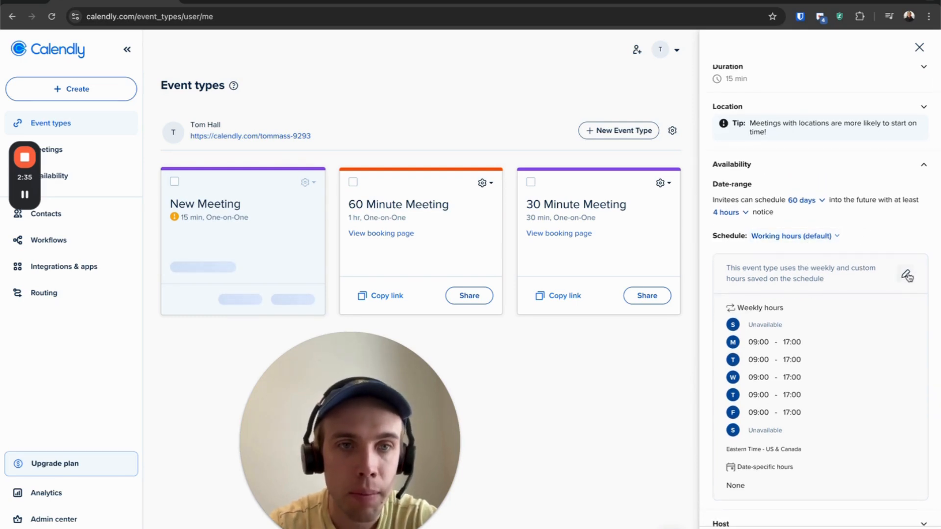
{"action": "left_click", "coordinate": [906, 274]}
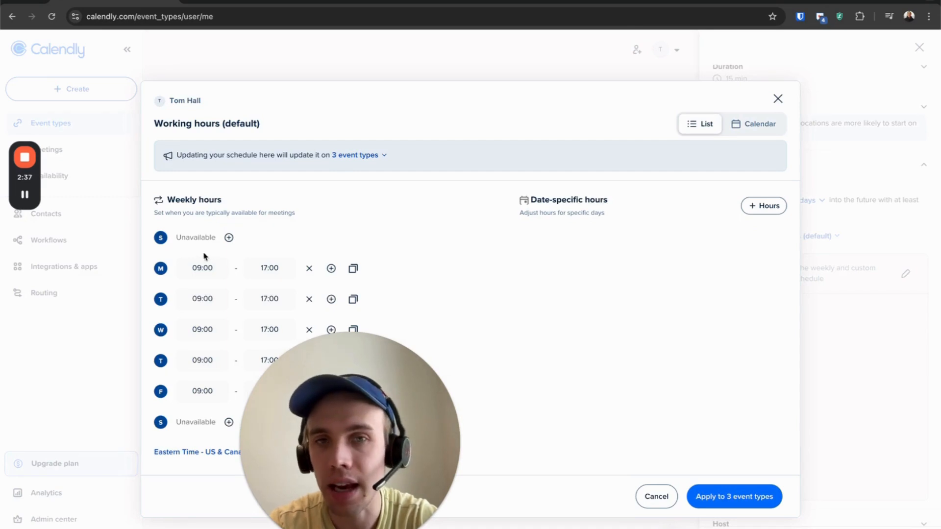
{"action": "left_click", "coordinate": [202, 269]}
{"action": "scroll", "coordinate": [214, 363], "scroll_direction": "down", "scroll_amount": 5}
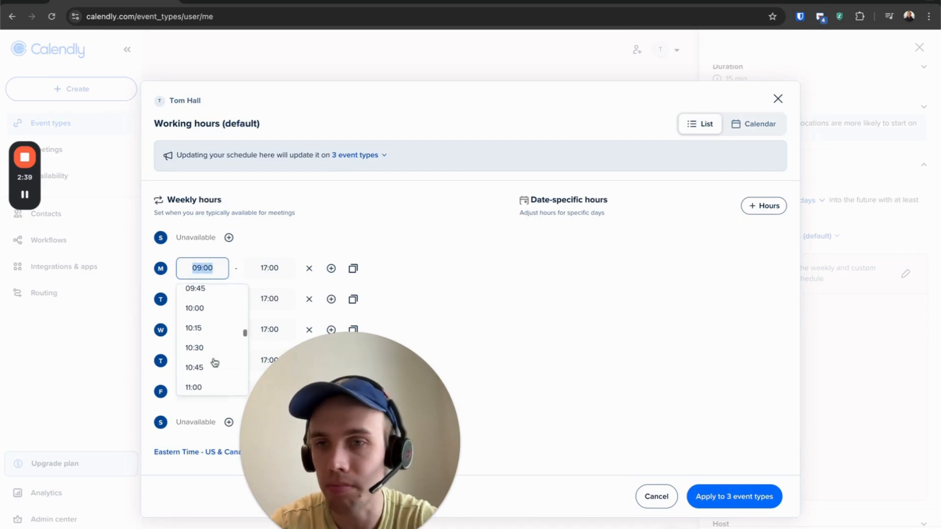
{"action": "left_click", "coordinate": [200, 342]}
{"action": "left_click_drag", "start_coordinate": [299, 392], "coordinate": [494, 354]}
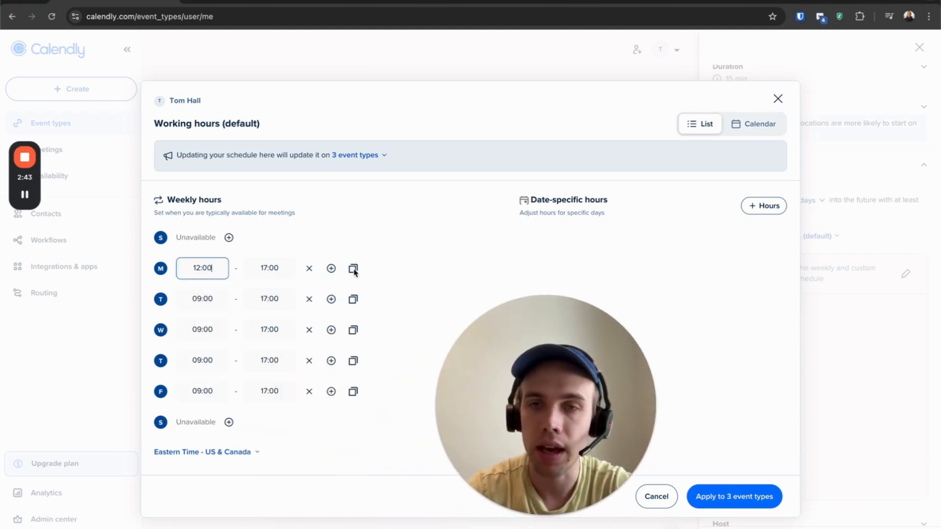
Step: Copy Monday's hours to Tuesday, Wednesday, Thursday and Friday, and apply the schedule to the 3 event types
{"action": "left_click", "coordinate": [351, 267]}
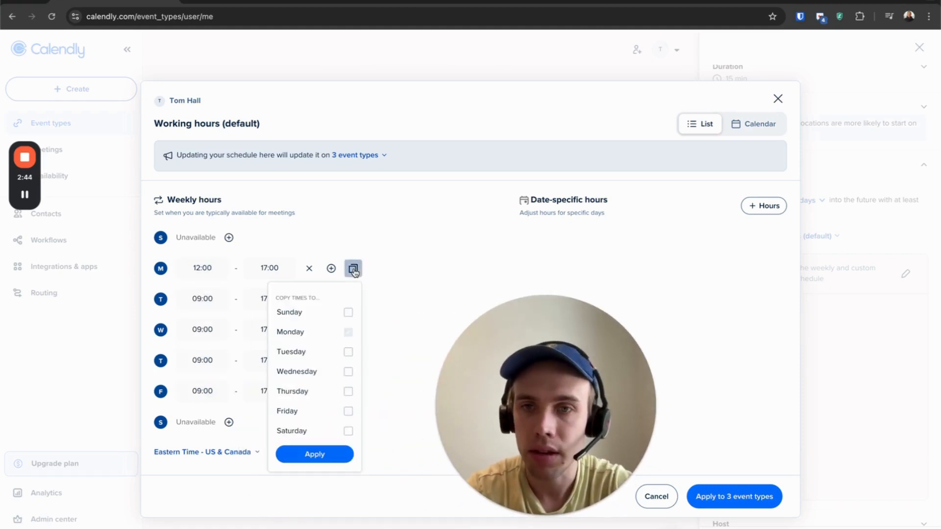
{"action": "left_click", "coordinate": [348, 351]}
{"action": "left_click", "coordinate": [348, 372]}
{"action": "left_click", "coordinate": [348, 391]}
{"action": "left_click", "coordinate": [348, 411]}
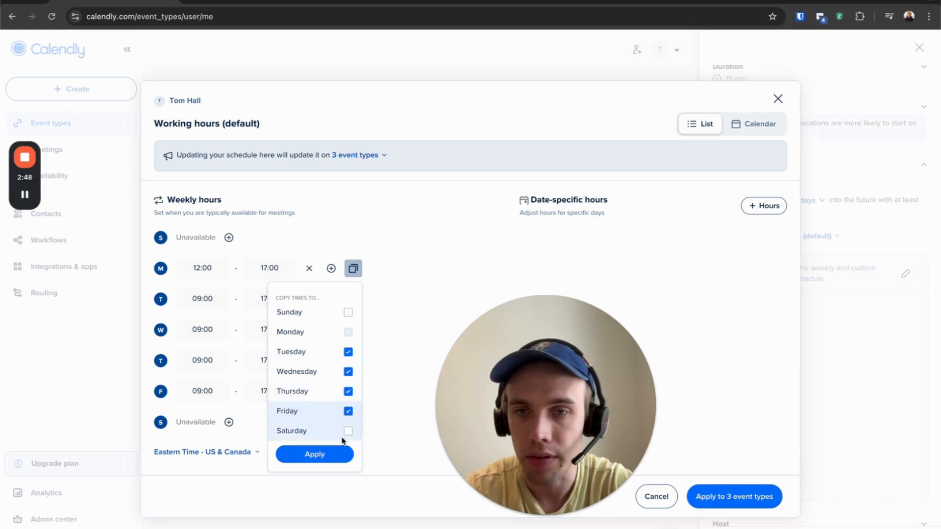
{"action": "left_click", "coordinate": [336, 454]}
{"action": "left_click", "coordinate": [712, 495]}
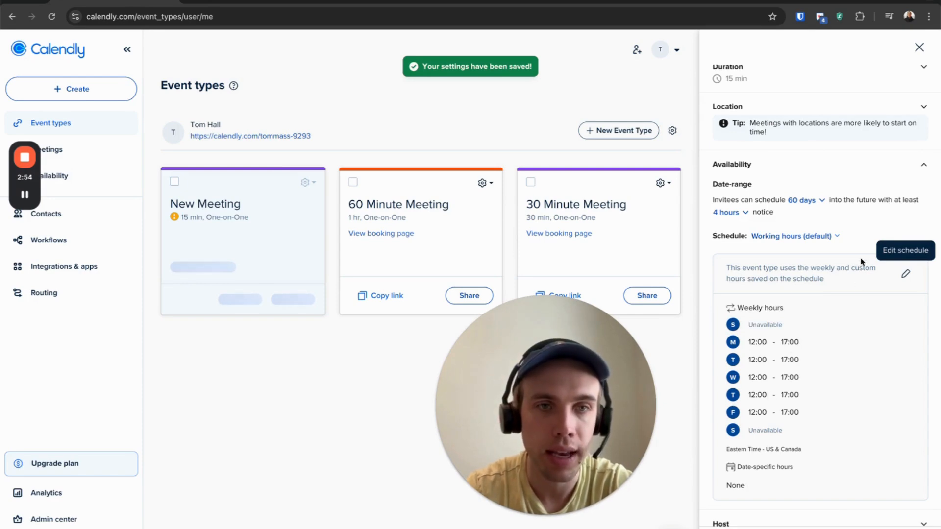
Step: Examine the one-on-one event's location options, weekly hours and host settings
{"action": "left_click", "coordinate": [829, 176]}
{"action": "left_click", "coordinate": [802, 168]}
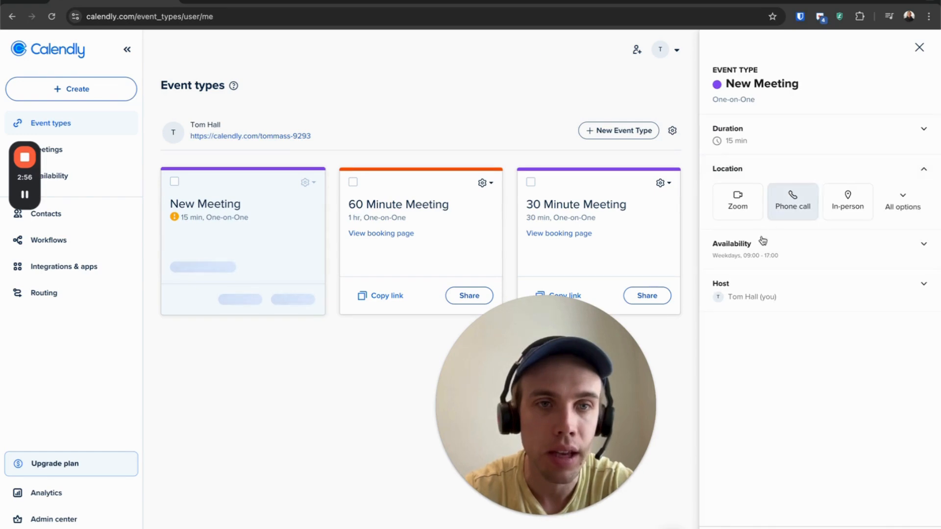
{"action": "left_click", "coordinate": [777, 243]}
{"action": "scroll", "coordinate": [828, 411], "scroll_direction": "down", "scroll_amount": 2}
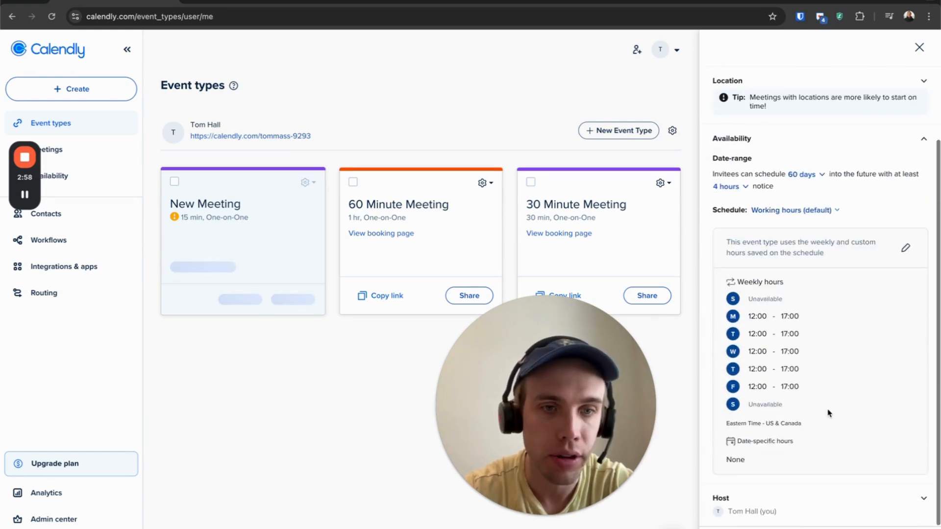
{"action": "left_click", "coordinate": [766, 510]}
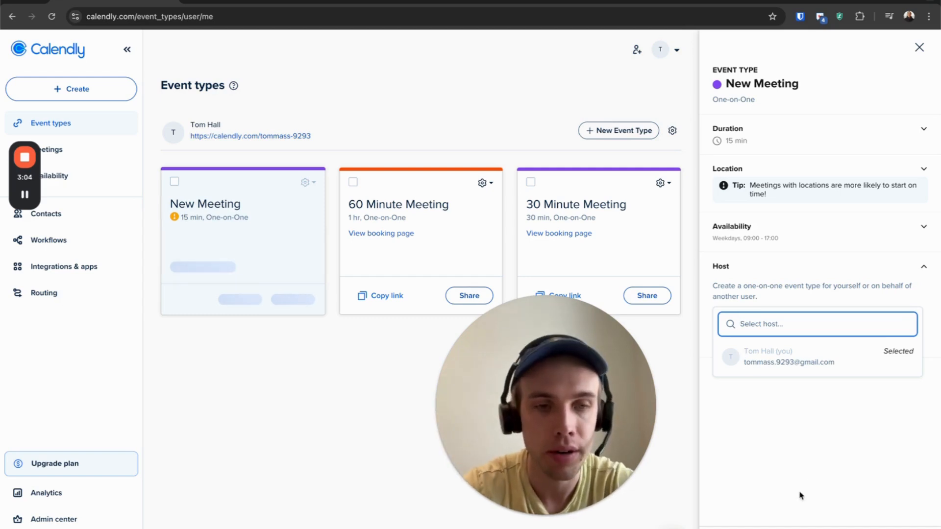
Step: Close the one-on-one event editor and discard the unsaved event type
{"action": "left_click", "coordinate": [920, 47]}
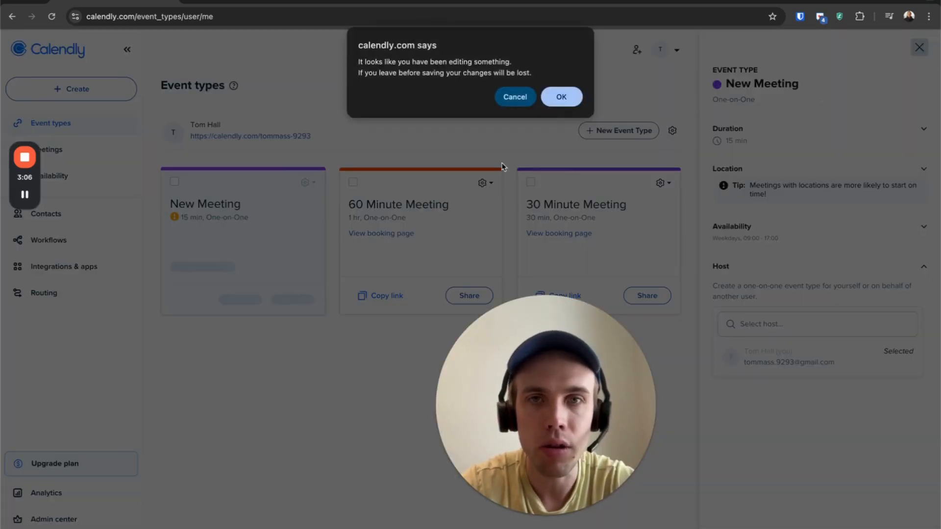
{"action": "left_click", "coordinate": [566, 102]}
{"action": "left_click_drag", "start_coordinate": [631, 384], "coordinate": [454, 410]}
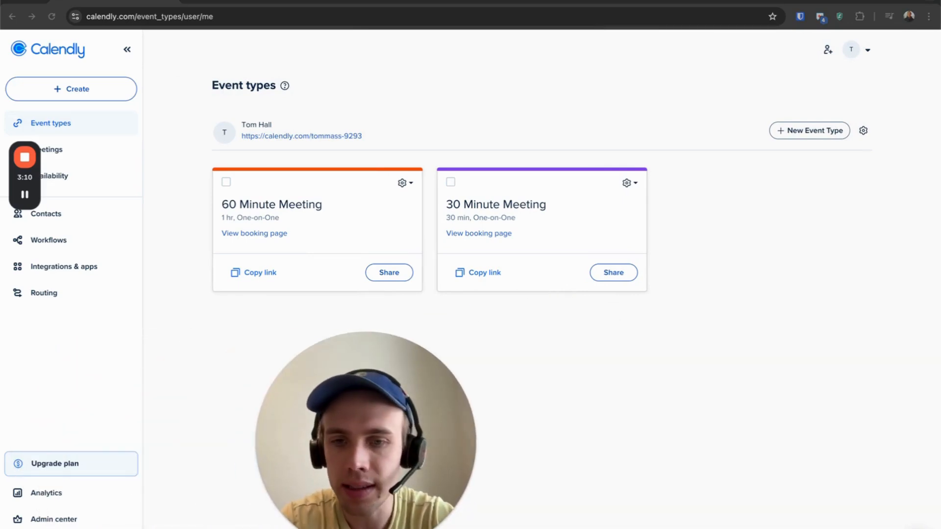
{"action": "left_click", "coordinate": [345, 527]}
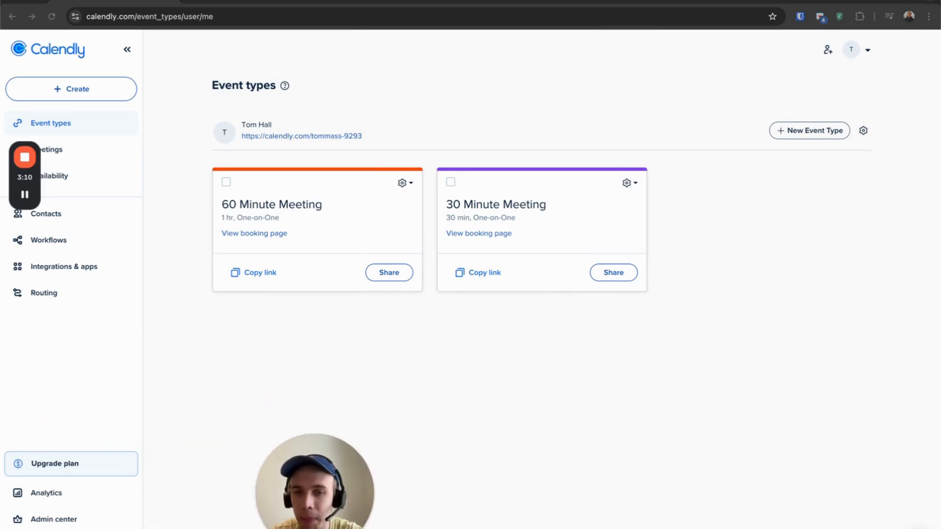
Step: Start a new group event type and open its invitee limit and availability settings
{"action": "left_click", "coordinate": [799, 132]}
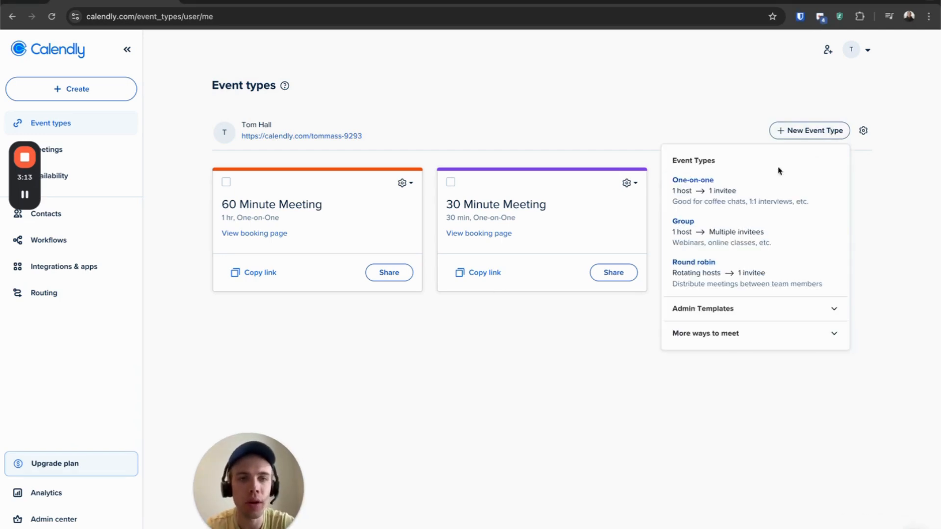
{"action": "left_click", "coordinate": [729, 230]}
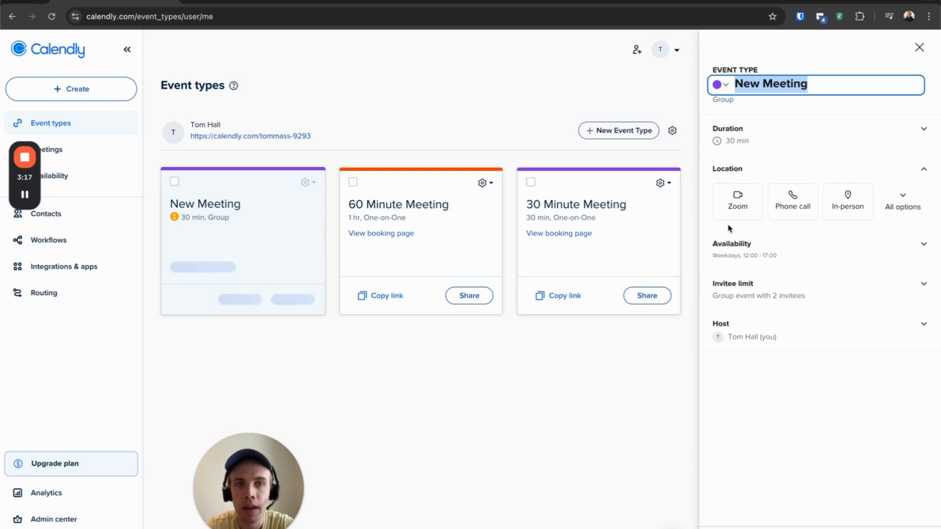
{"action": "left_click", "coordinate": [834, 292]}
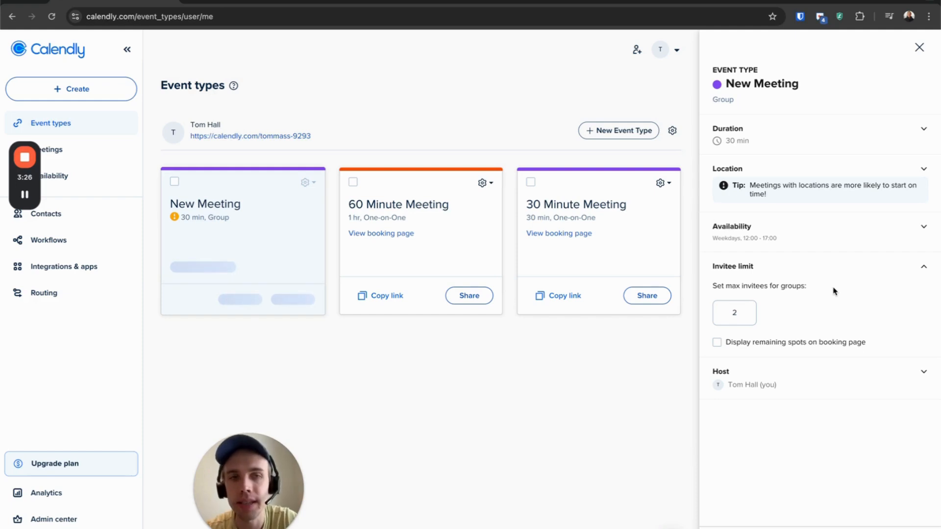
{"action": "left_click", "coordinate": [783, 244]}
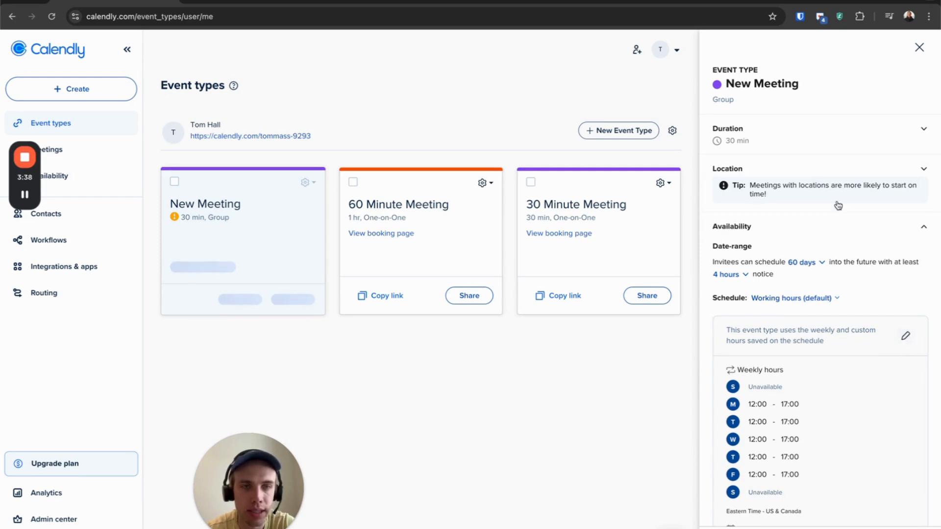
Step: Set the group event's maximum invitees to 5, and turn the display of remaining spots on the booking page on and back off
{"action": "left_click", "coordinate": [839, 225]}
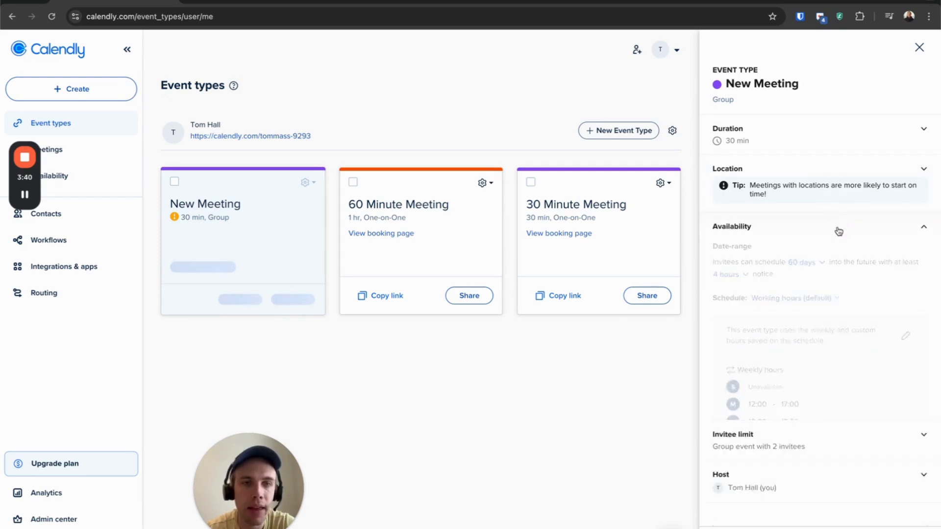
{"action": "left_click", "coordinate": [788, 278]}
{"action": "left_click", "coordinate": [736, 312]}
{"action": "key", "text": "BackSpace"}
{"action": "type", "text": "5"}
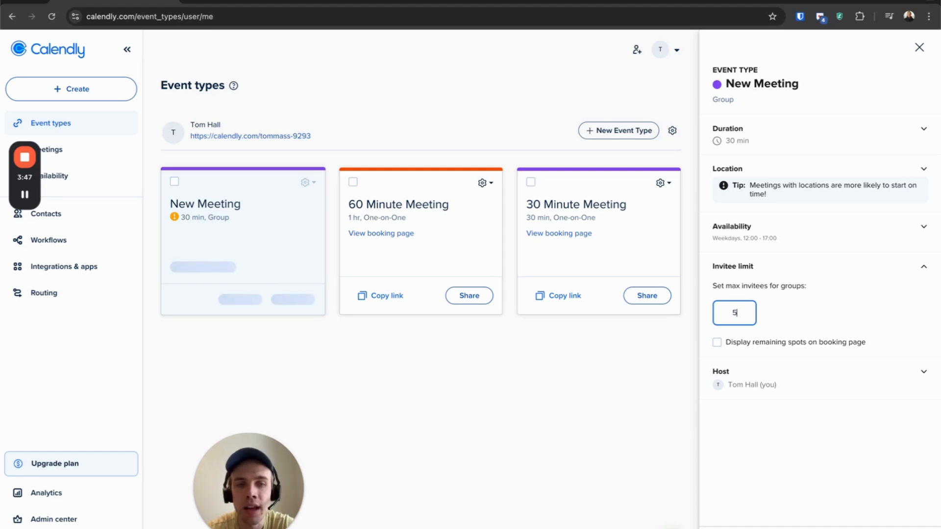
{"action": "left_click", "coordinate": [725, 343]}
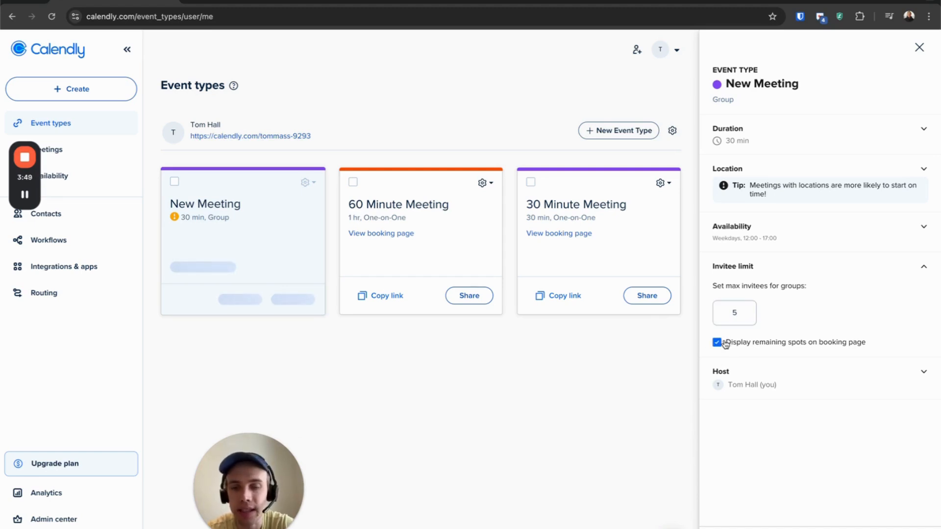
{"action": "left_click", "coordinate": [725, 344]}
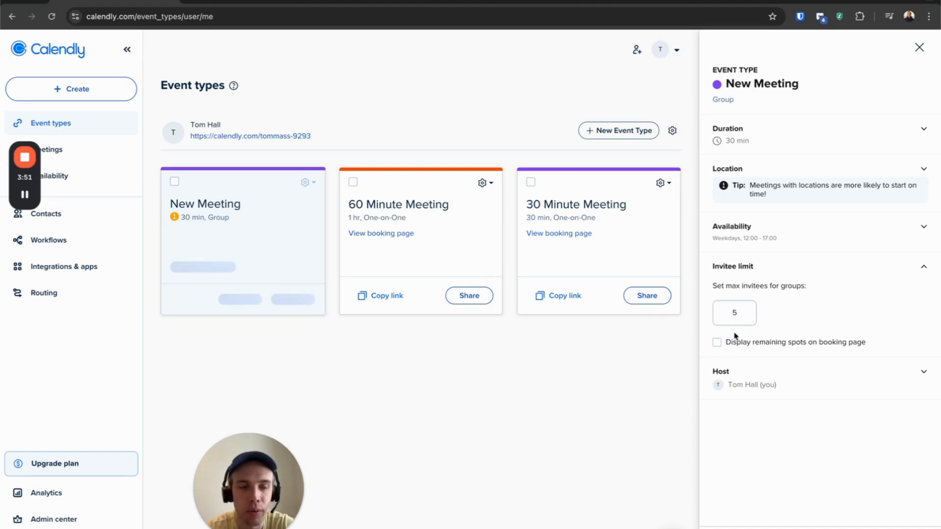
{"action": "left_click", "coordinate": [774, 275]}
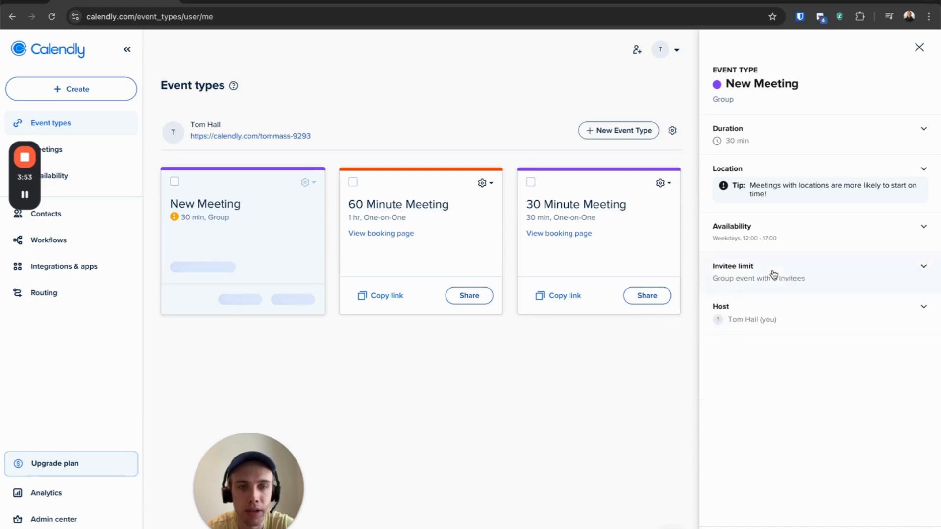
Step: Open the group event's availability settings and show the options for how far into the future invitees can schedule
{"action": "left_click", "coordinate": [801, 242]}
{"action": "scroll", "coordinate": [802, 242], "scroll_direction": "down", "scroll_amount": 2}
{"action": "scroll", "coordinate": [802, 243], "scroll_direction": "up", "scroll_amount": 1}
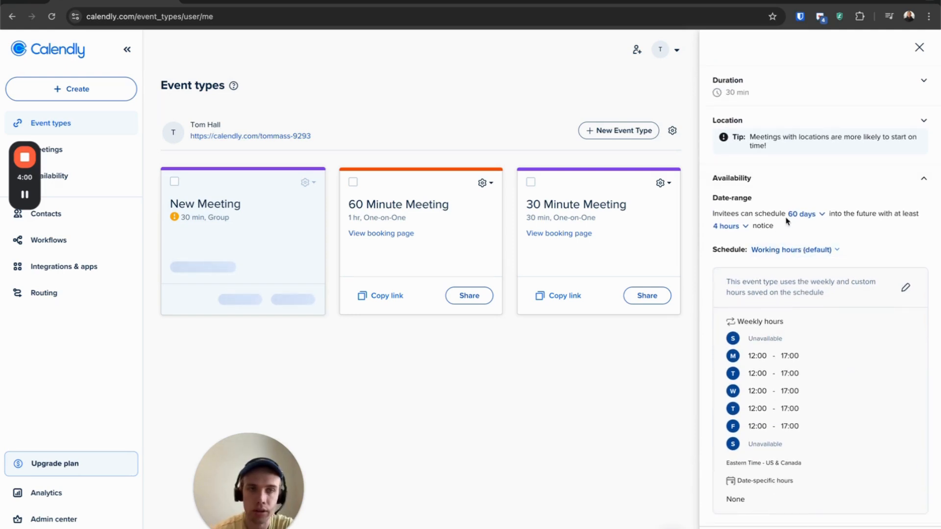
{"action": "left_click", "coordinate": [798, 215]}
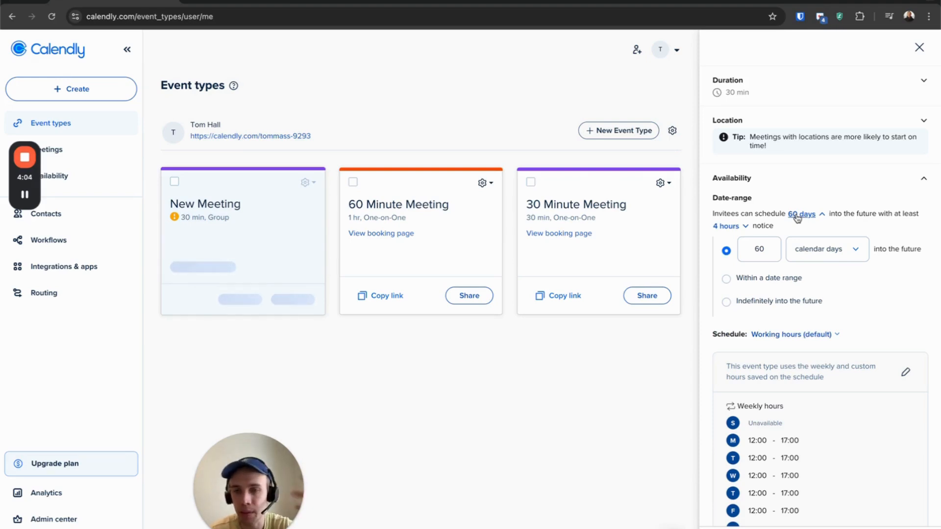
Step: Set the group event's minimum scheduling notice to 1 day
{"action": "left_click", "coordinate": [729, 227]}
{"action": "left_click", "coordinate": [802, 250]}
{"action": "left_click", "coordinate": [803, 250]}
{"action": "left_click", "coordinate": [795, 251]}
{"action": "left_click", "coordinate": [807, 320]}
{"action": "left_click", "coordinate": [743, 250]}
{"action": "type", "text": "1"}
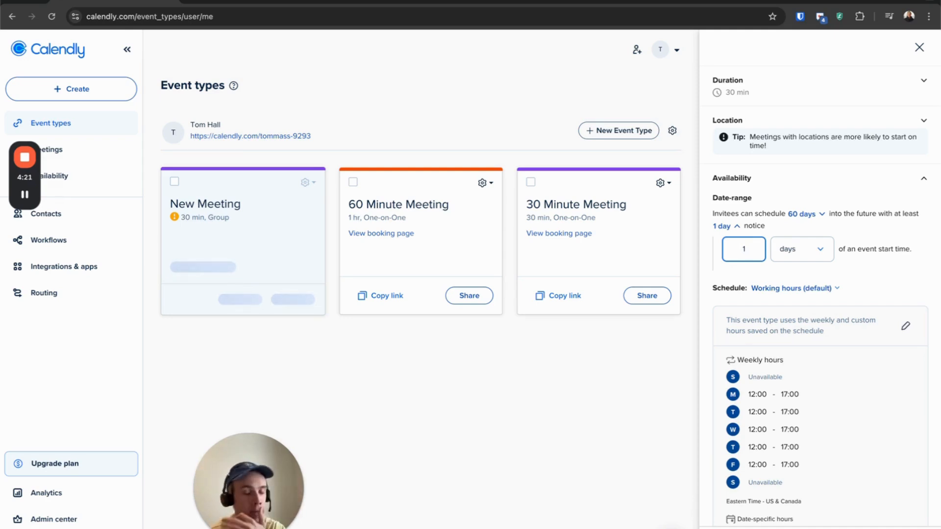
{"action": "scroll", "coordinate": [891, 211], "scroll_direction": "down", "scroll_amount": 3}
{"action": "scroll", "coordinate": [891, 214], "scroll_direction": "up", "scroll_amount": 1}
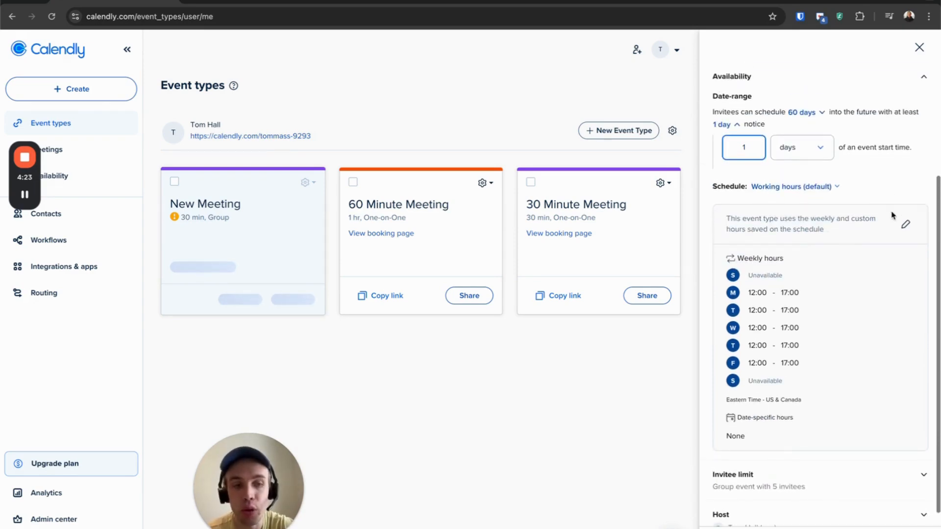
Step: Close the group event editor and discard the unsaved event type
{"action": "left_click", "coordinate": [919, 47]}
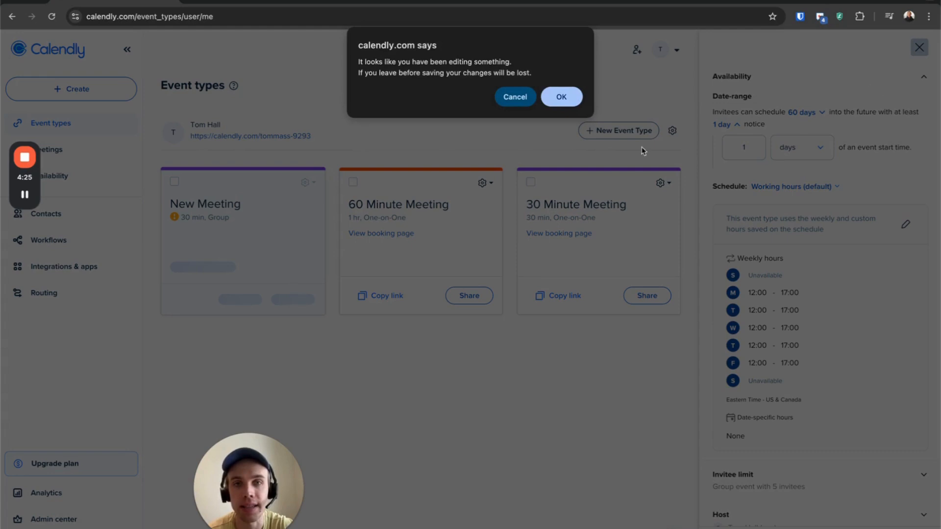
{"action": "left_click", "coordinate": [560, 97]}
Step: Try to create a round robin event type and decline inviting users to the account
{"action": "left_click", "coordinate": [801, 135]}
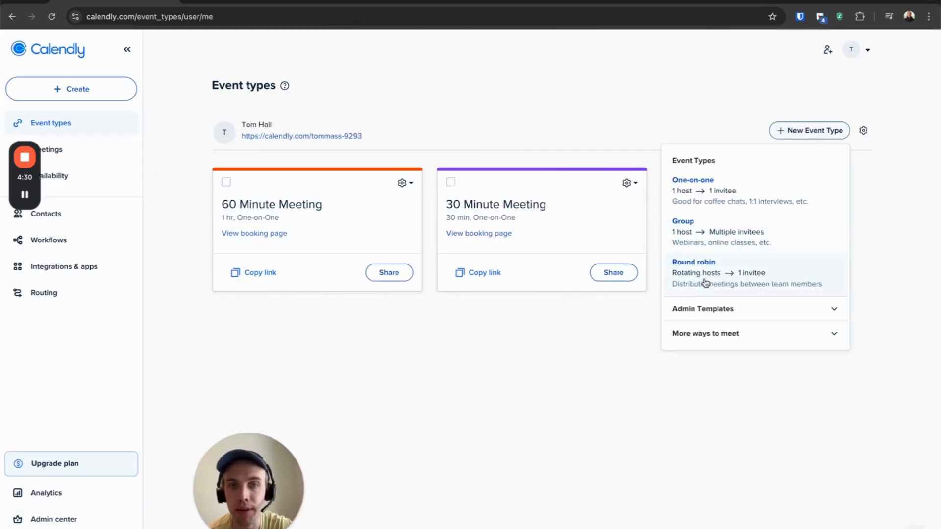
{"action": "left_click", "coordinate": [705, 281]}
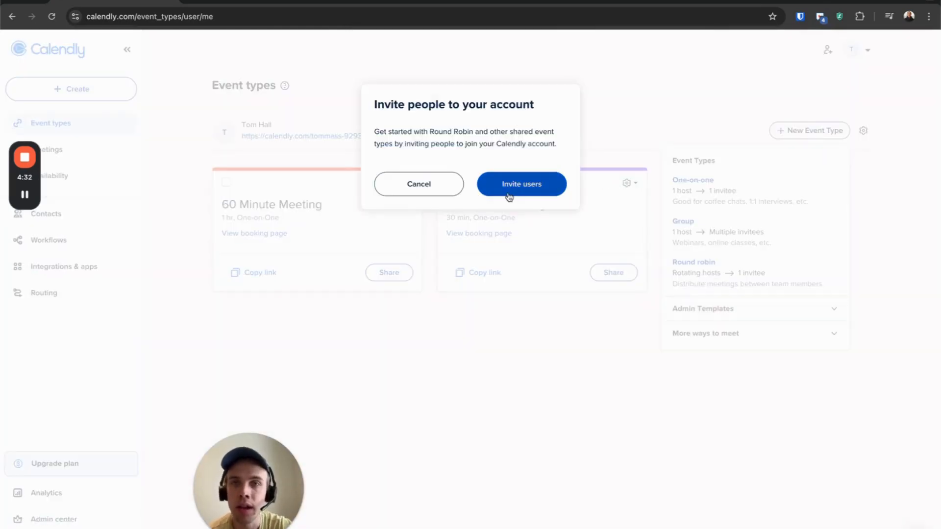
{"action": "left_click", "coordinate": [433, 190]}
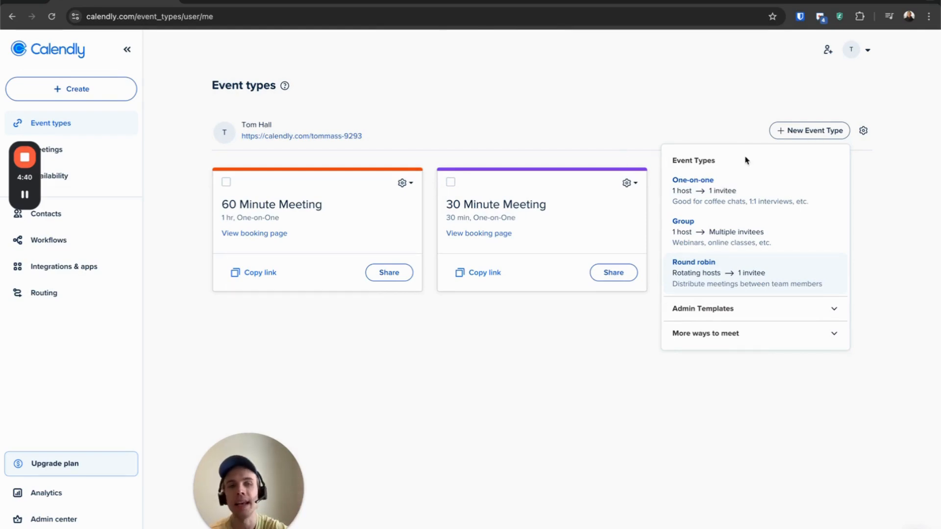
{"action": "left_click", "coordinate": [867, 208]}
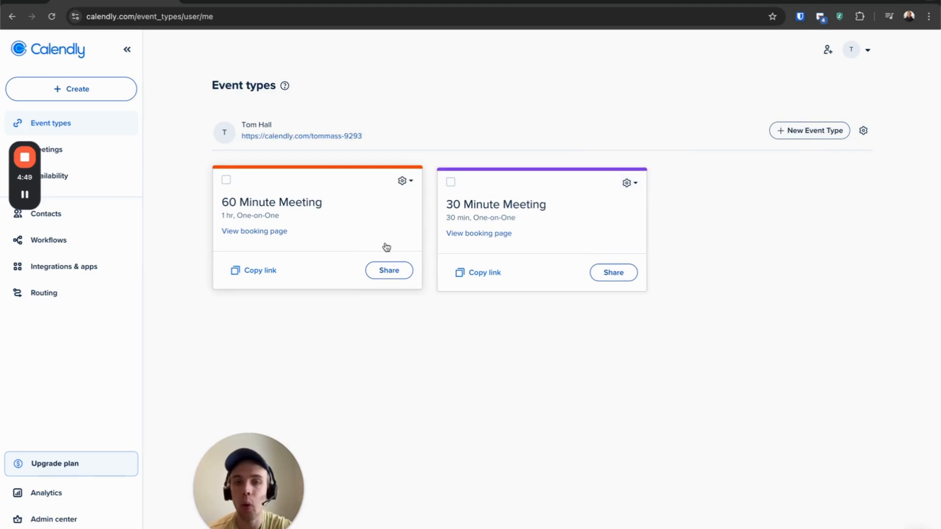
Step: Copy the 60 Minute Meeting's booking link and open it in a new browser tab
{"action": "left_click", "coordinate": [255, 274]}
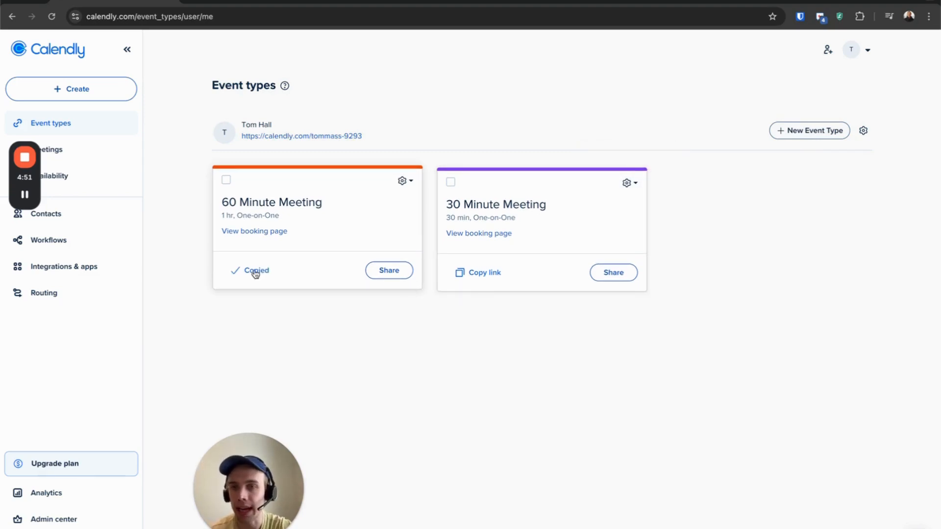
{"action": "key", "text": "ctrl+t"}
{"action": "key", "text": "ctrl+v"}
{"action": "key", "text": "Return"}
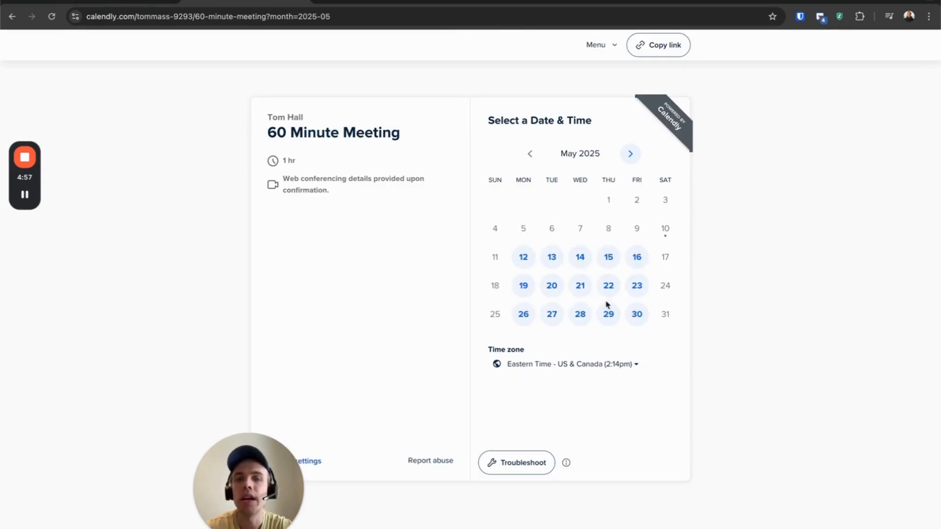
Step: Choose Tuesday, May 13 at 12:00pm on the 60 Minute Meeting booking page and continue to the invitee details form
{"action": "left_click_drag", "start_coordinate": [253, 516], "coordinate": [139, 452]}
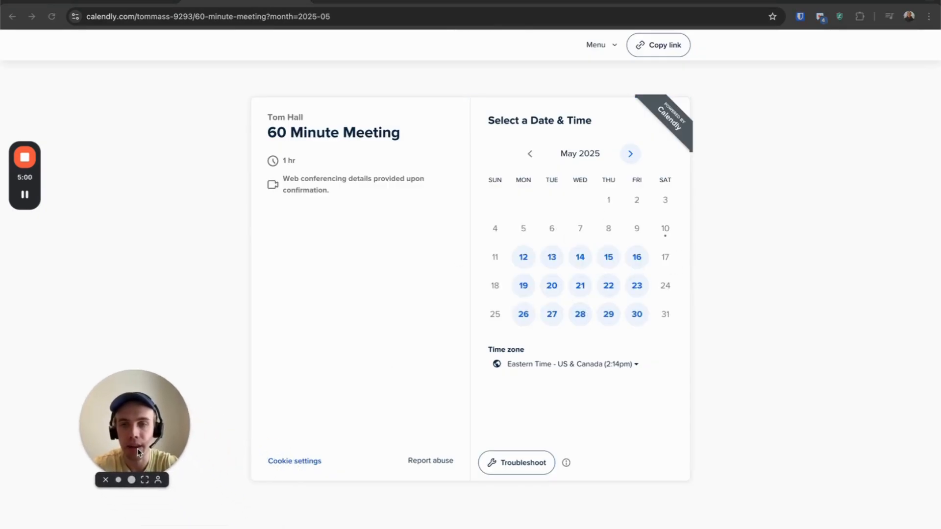
{"action": "left_click", "coordinate": [553, 260]}
{"action": "left_click", "coordinate": [659, 196]}
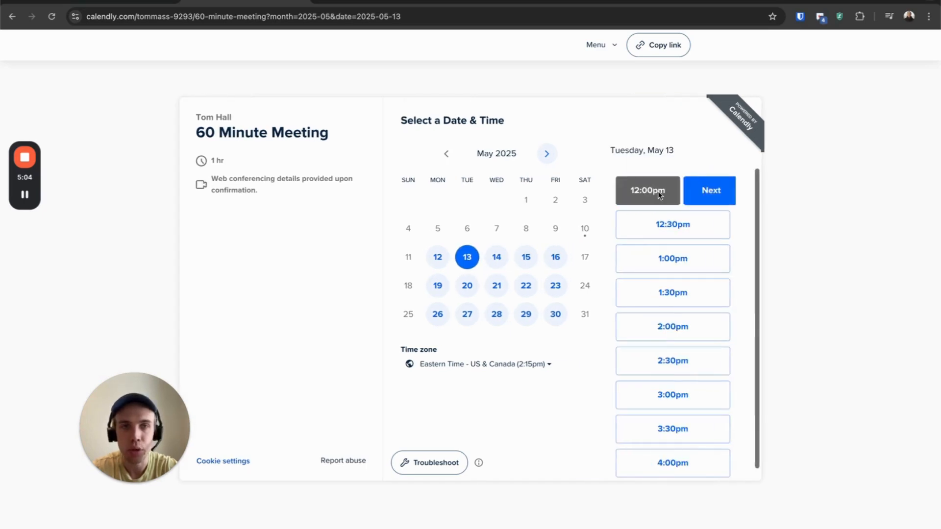
{"action": "left_click", "coordinate": [713, 198]}
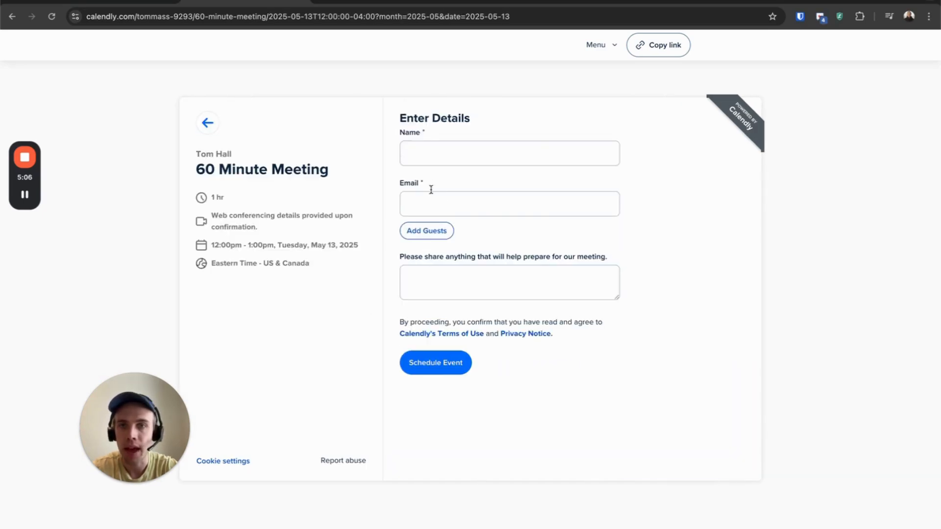
{"action": "left_click", "coordinate": [411, 156]}
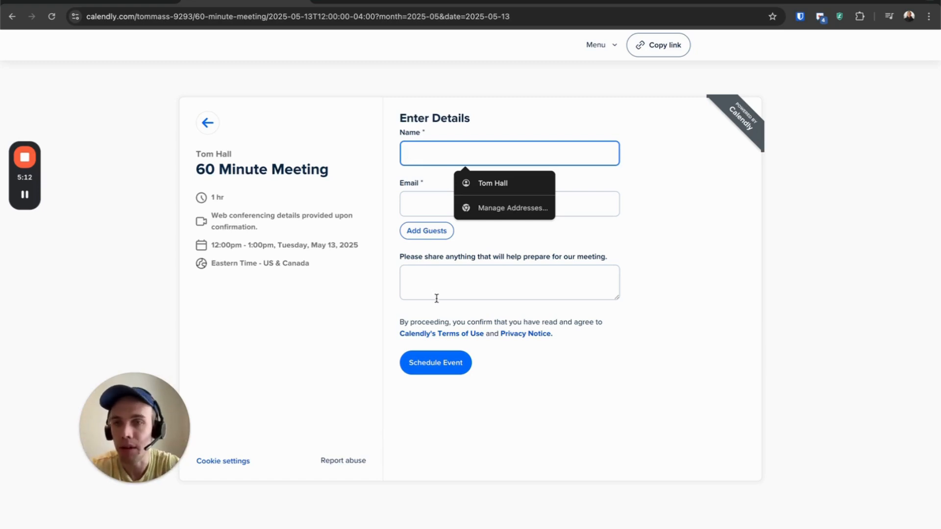
{"action": "left_click_drag", "start_coordinate": [237, 214], "coordinate": [292, 216]}
{"action": "left_click", "coordinate": [283, 212]}
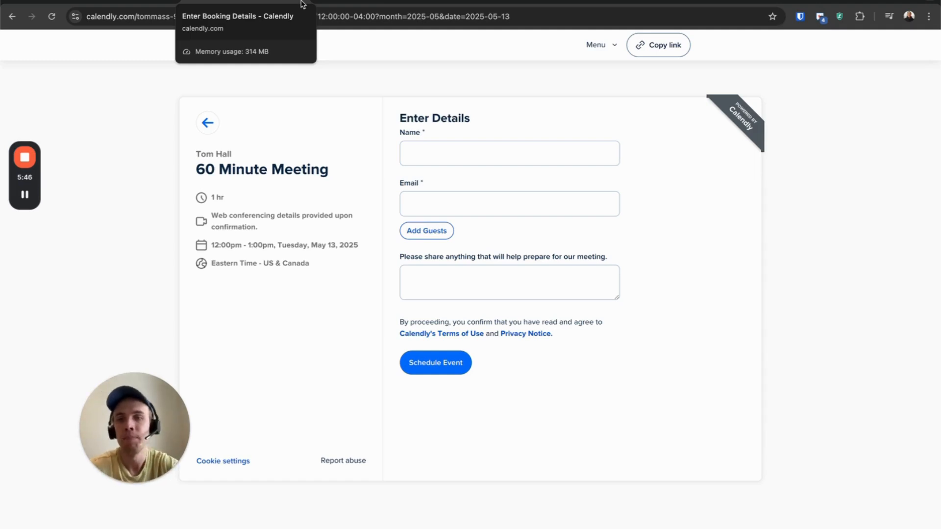
Step: Close the booking form, view the public scheduling page from its account link, and return to the event types list
{"action": "left_click", "coordinate": [302, 1]}
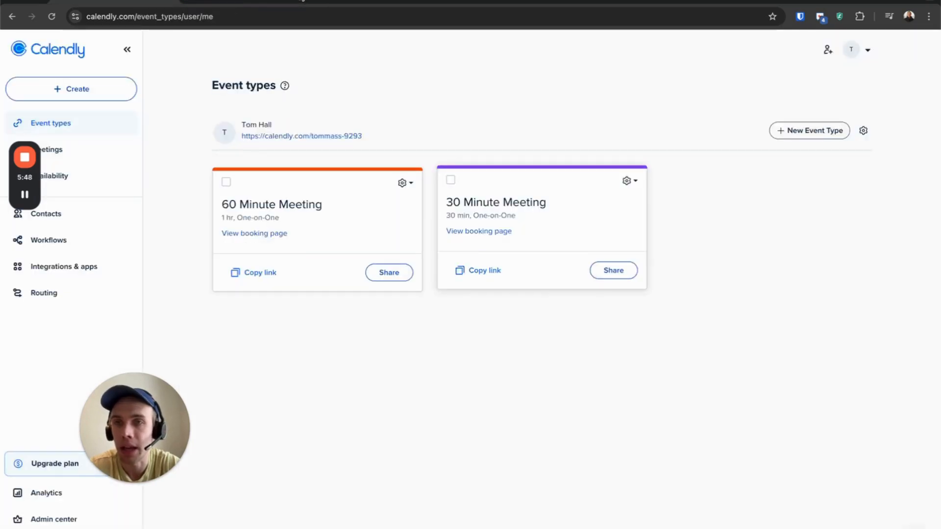
{"action": "left_click", "coordinate": [336, 136]}
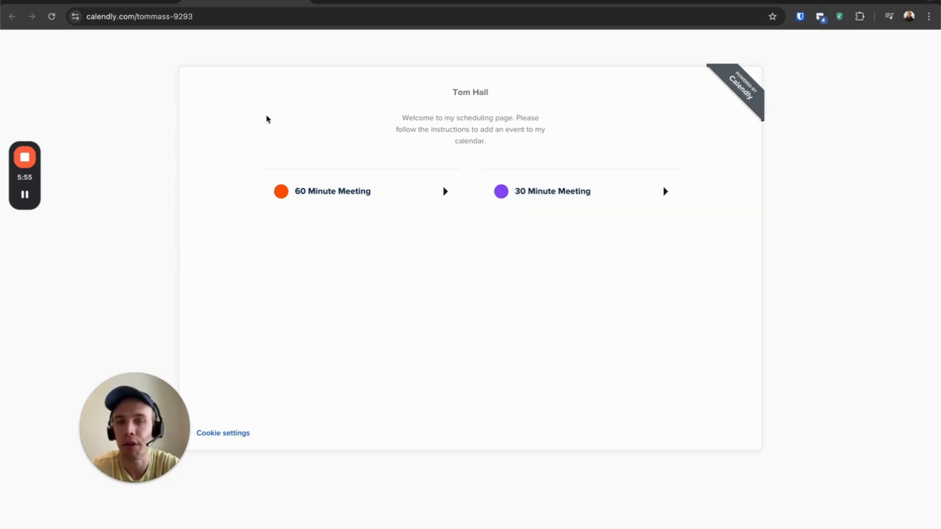
{"action": "left_click", "coordinate": [98, 4]}
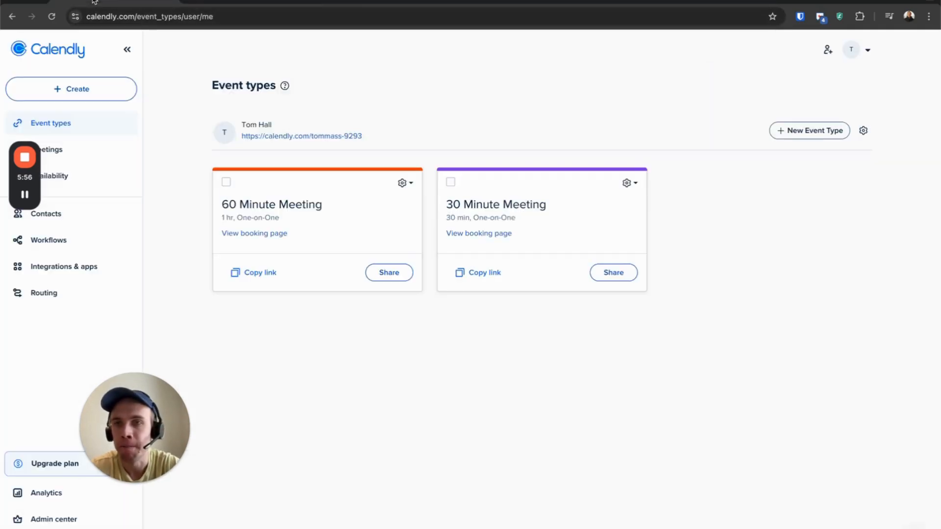
Step: Open the 60 Minute Meeting for editing and examine its additional options and availability settings
{"action": "left_click", "coordinate": [403, 184]}
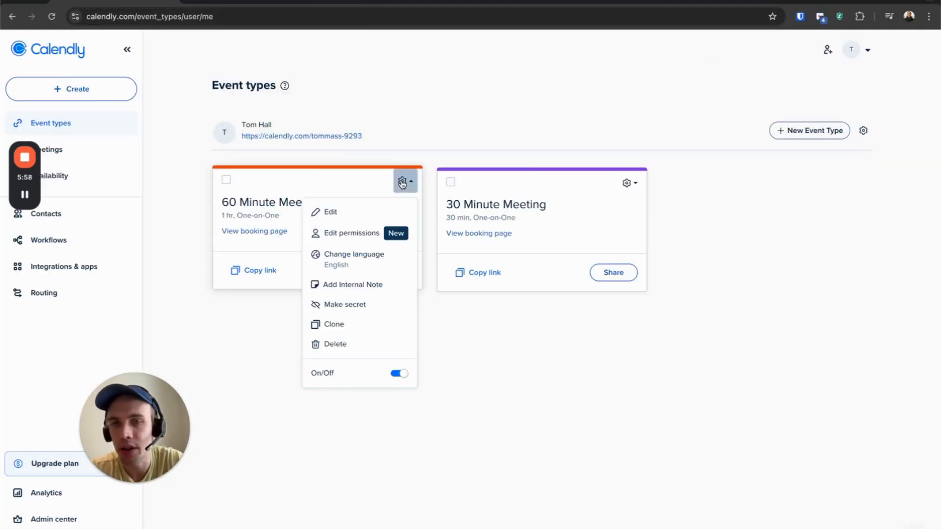
{"action": "left_click", "coordinate": [357, 220]}
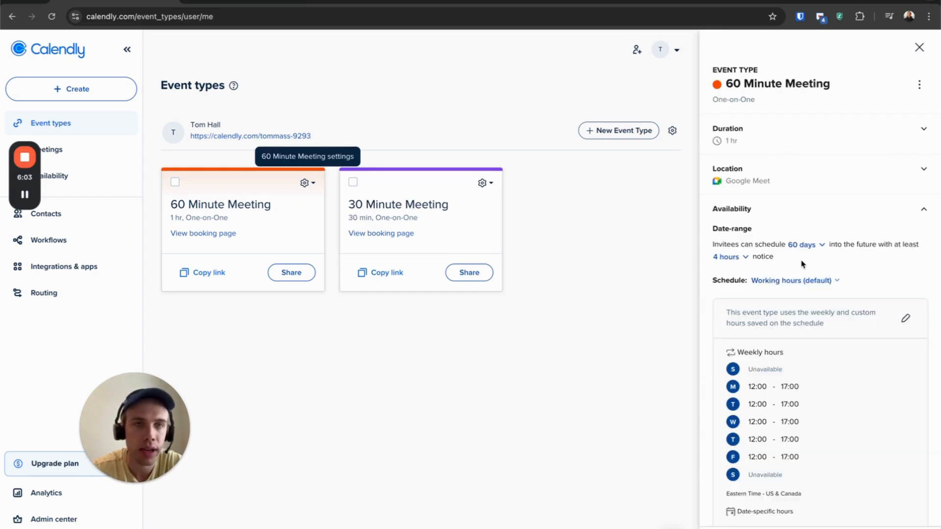
{"action": "left_click", "coordinate": [920, 84]}
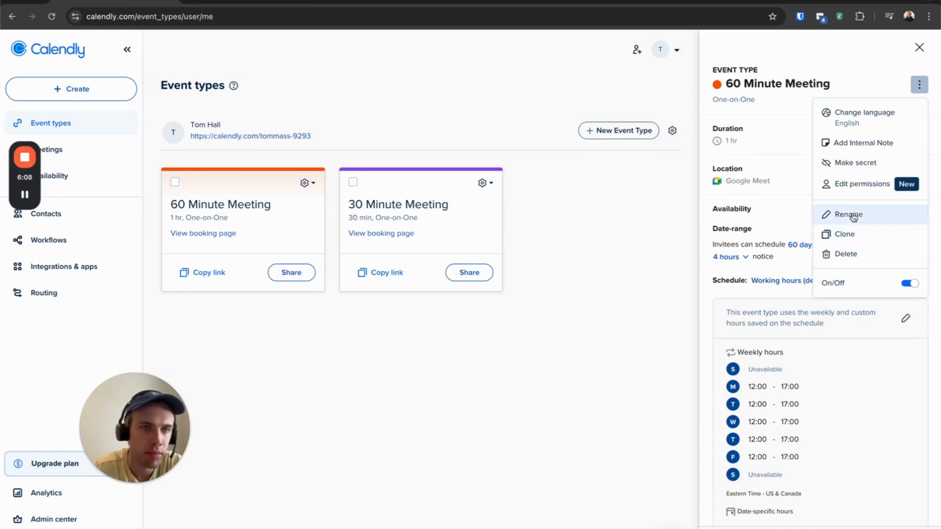
{"action": "left_click", "coordinate": [740, 228]}
{"action": "scroll", "coordinate": [805, 426], "scroll_direction": "down", "scroll_amount": 2}
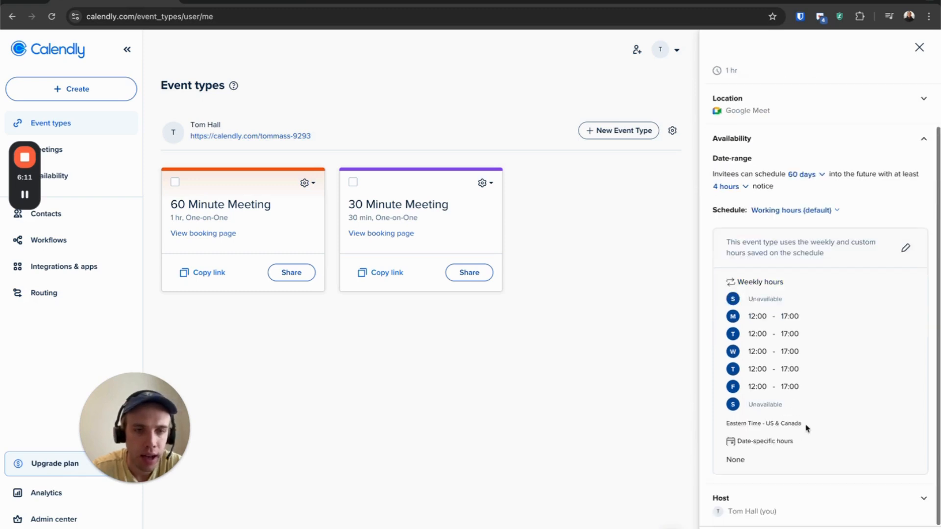
Step: View the default working hours schedule in calendar and list form, and close the schedule and event editor without applying changes
{"action": "left_click", "coordinate": [906, 248]}
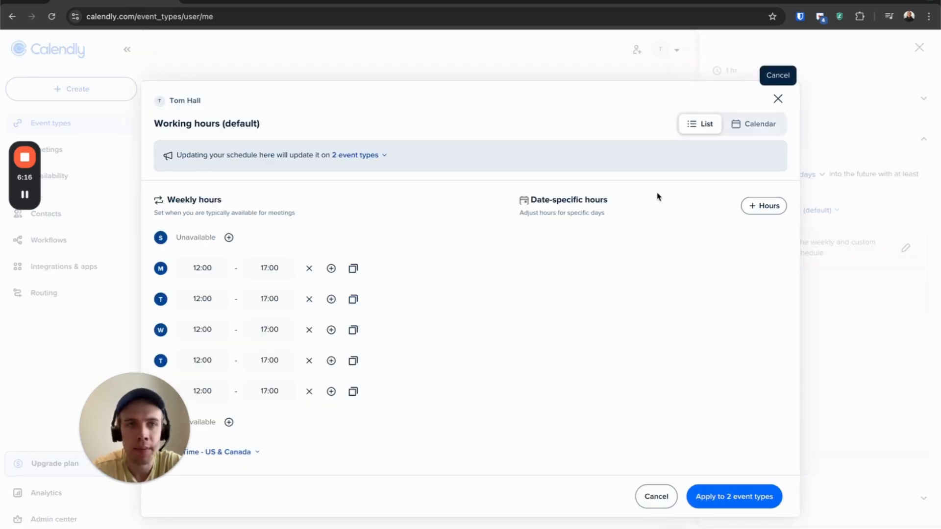
{"action": "left_click", "coordinate": [740, 129]}
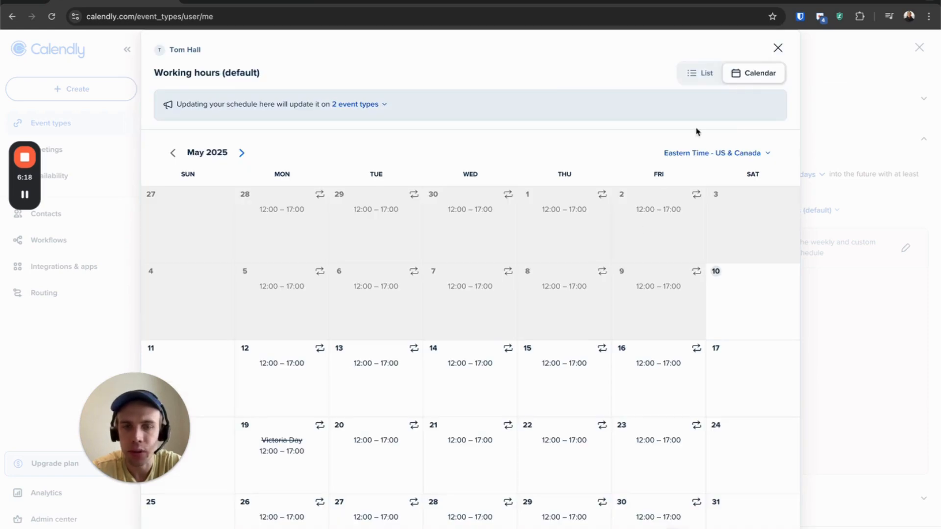
{"action": "left_click", "coordinate": [703, 74]}
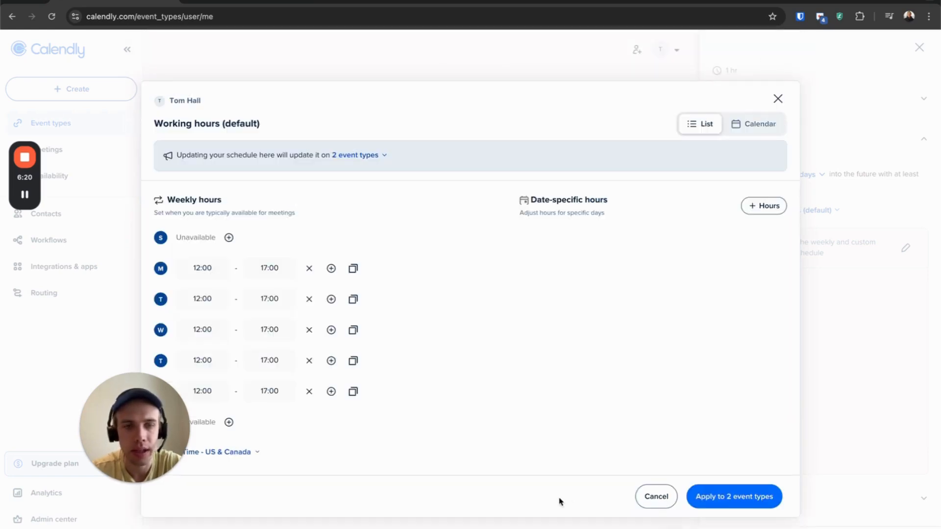
{"action": "left_click", "coordinate": [639, 501]}
{"action": "left_click", "coordinate": [919, 47]}
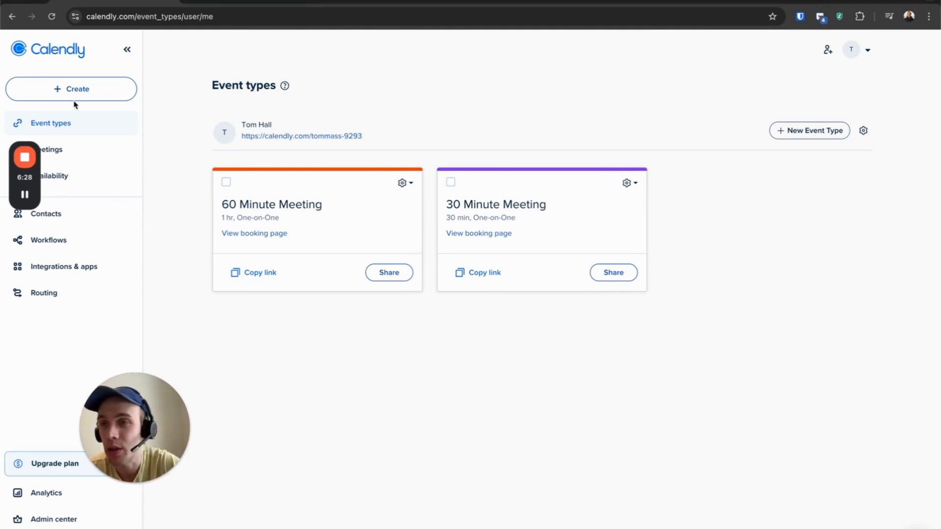
Step: View the scheduled meetings page and open the account's availability schedules
{"action": "left_click_drag", "start_coordinate": [26, 148], "coordinate": [24, 346]}
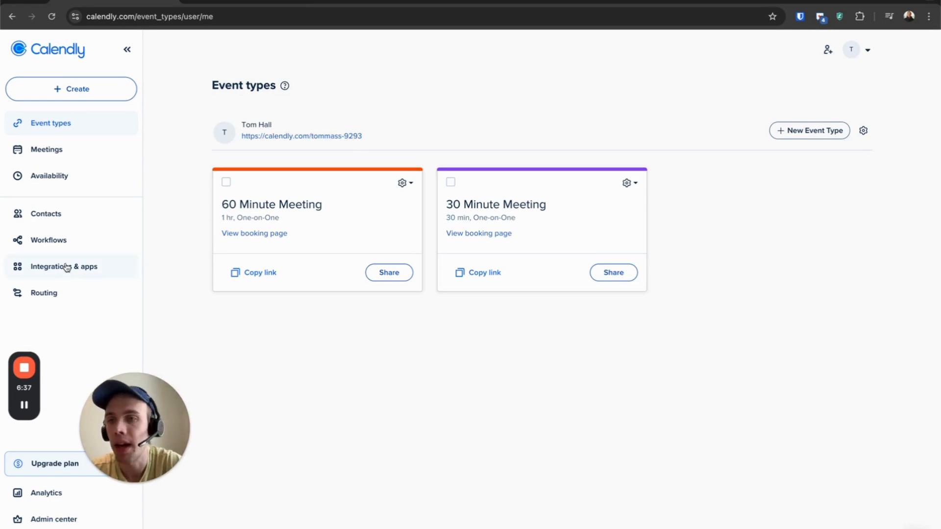
{"action": "left_click", "coordinate": [105, 155]}
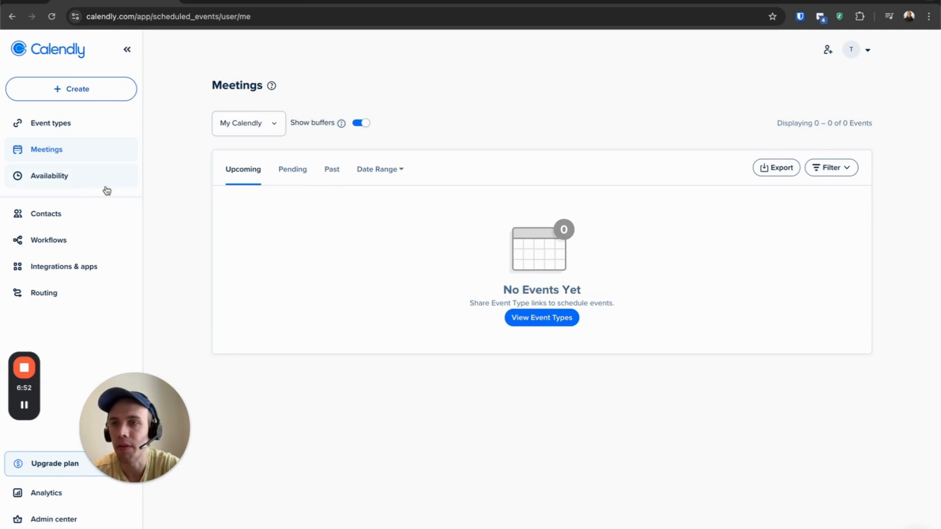
{"action": "left_click", "coordinate": [79, 182]}
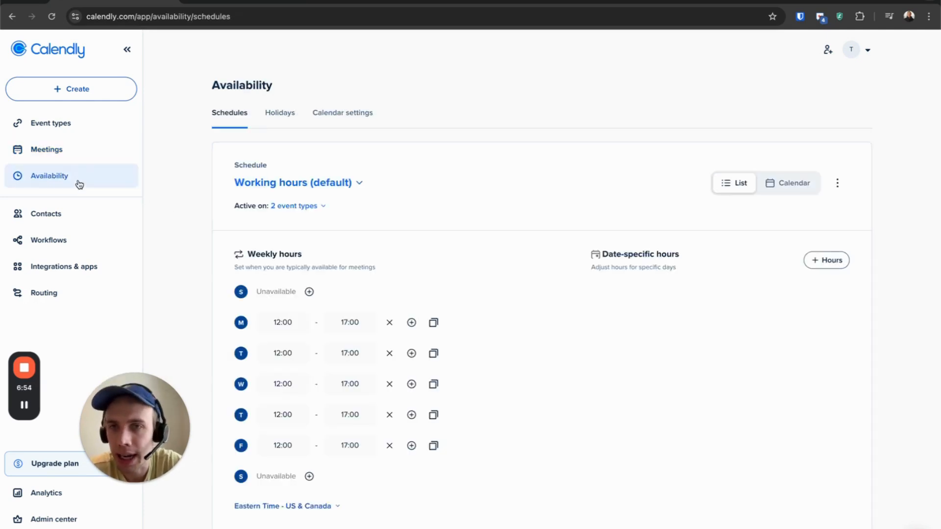
Step: Open the calendar settings, view the 30 Minute Meeting's available dates on the public scheduling page, and return to the calendar settings
{"action": "left_click", "coordinate": [360, 125]}
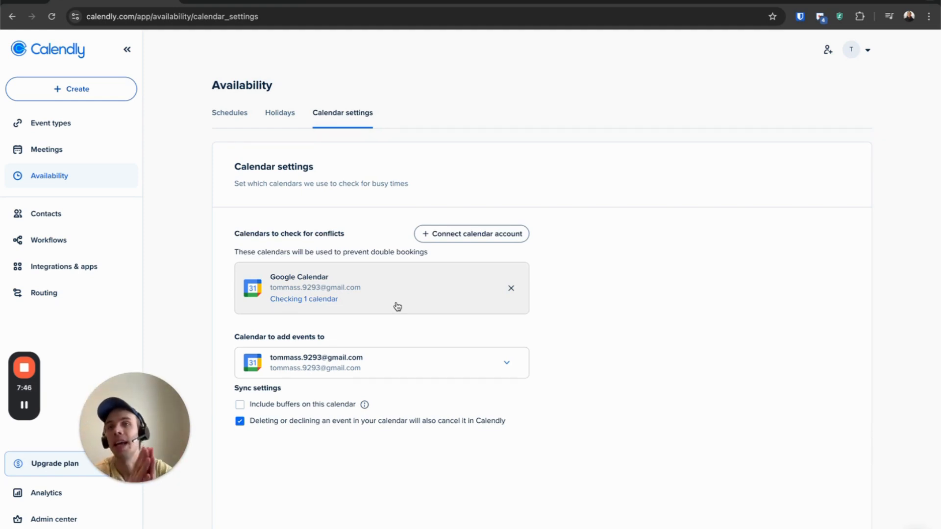
{"action": "left_click", "coordinate": [240, 2]}
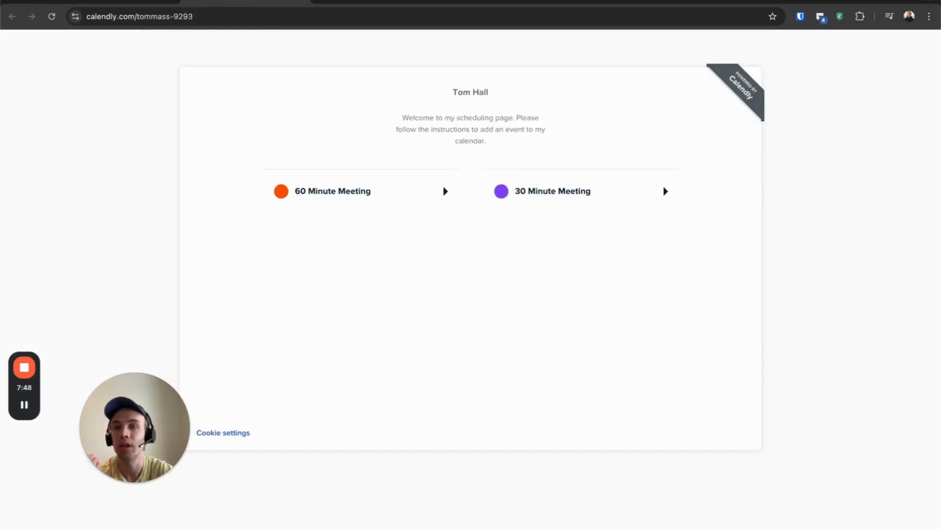
{"action": "left_click", "coordinate": [539, 207]}
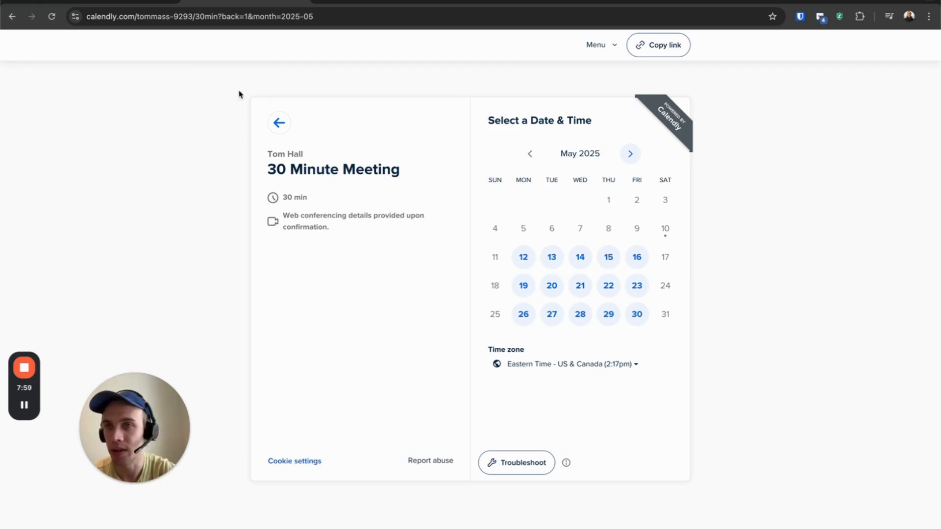
{"action": "left_click", "coordinate": [141, 5]}
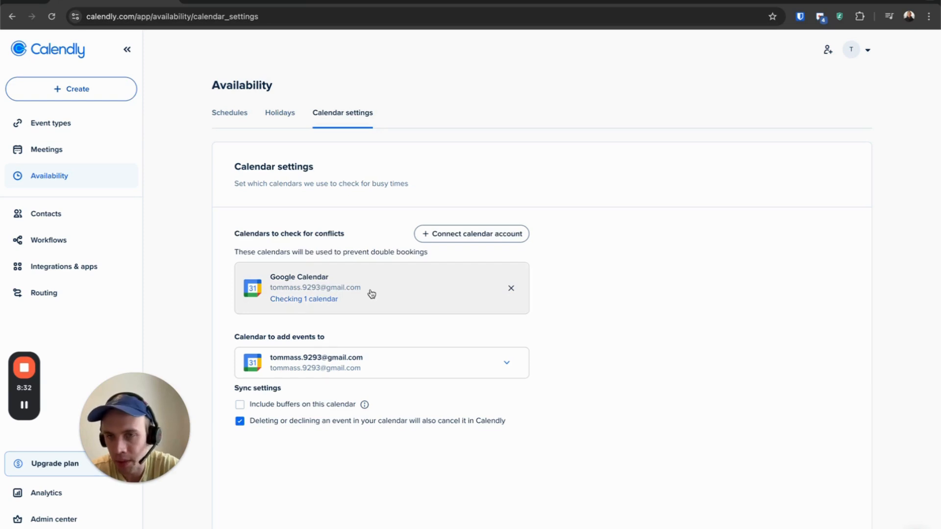
Step: Examine the conflict-checking and event calendar settings, view the calendar providers available to connect, and close the dialog without connecting one
{"action": "left_click_drag", "start_coordinate": [247, 251], "coordinate": [425, 251]}
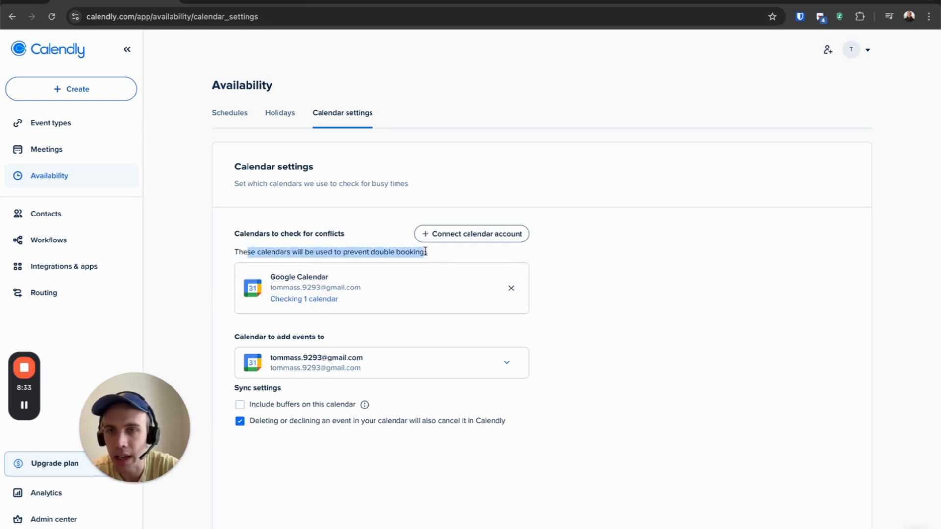
{"action": "left_click", "coordinate": [286, 234]}
{"action": "left_click_drag", "start_coordinate": [249, 338], "coordinate": [327, 342]}
{"action": "left_click", "coordinate": [328, 341]}
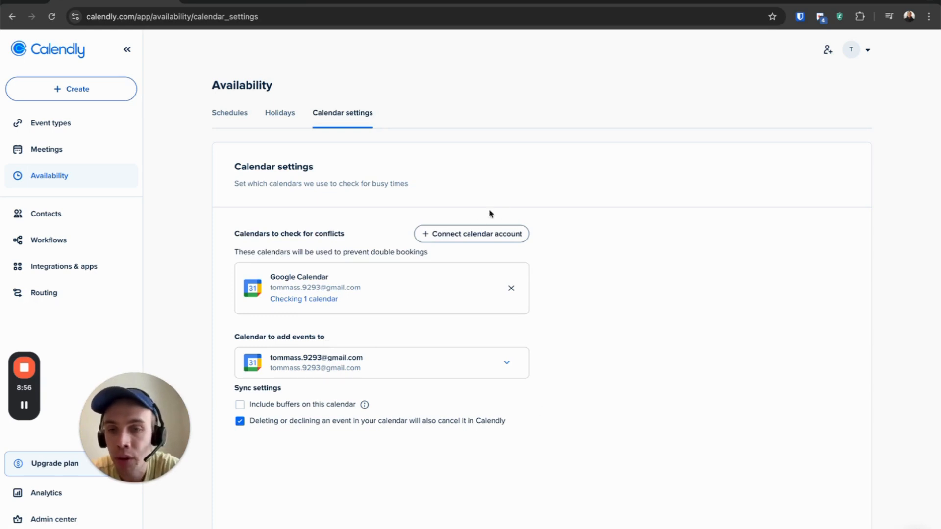
{"action": "left_click", "coordinate": [465, 235]}
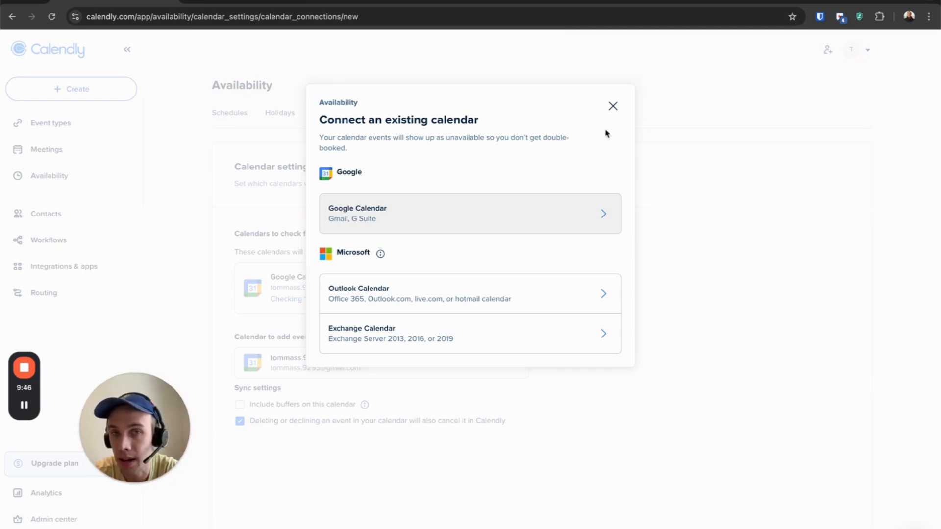
{"action": "left_click", "coordinate": [613, 106]}
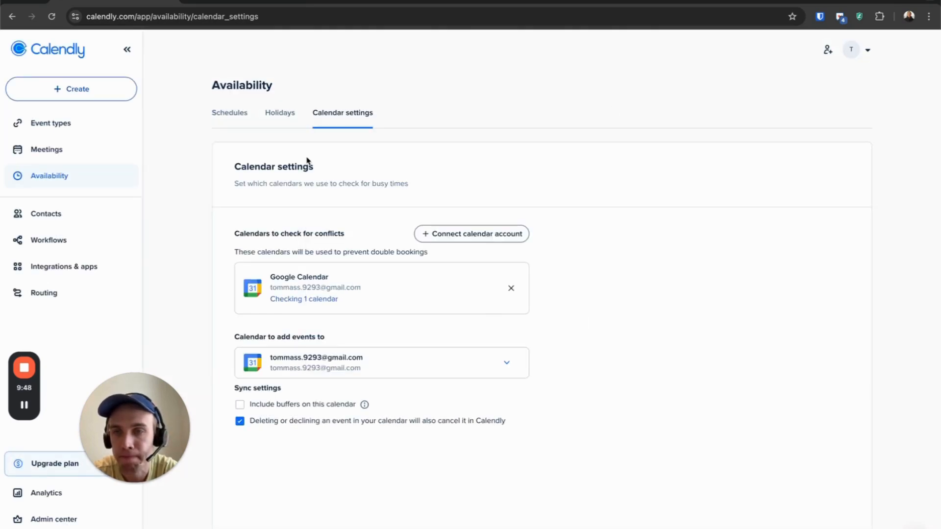
Step: Open the holiday schedule and enable blocking for all Canadian holidays
{"action": "left_click", "coordinate": [283, 126]}
{"action": "scroll", "coordinate": [404, 290], "scroll_direction": "down", "scroll_amount": 1}
{"action": "scroll", "coordinate": [403, 290], "scroll_direction": "up", "scroll_amount": 1}
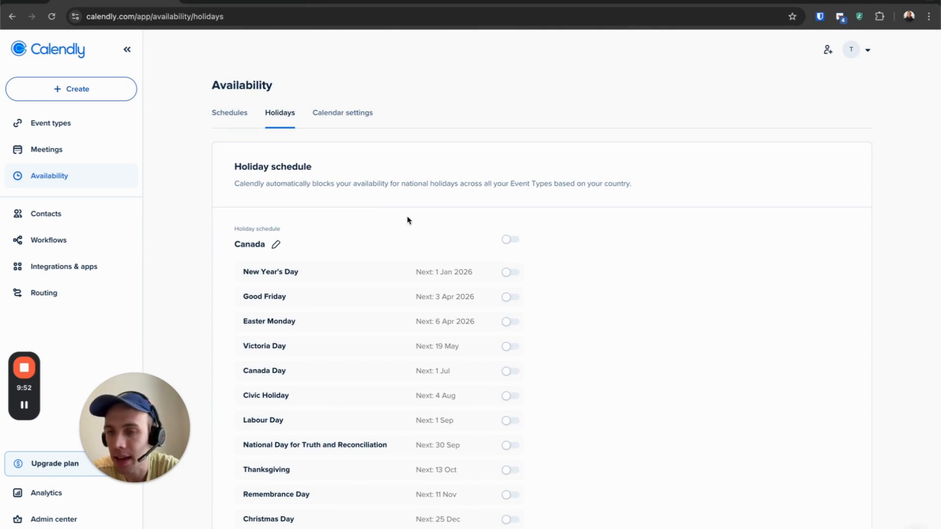
{"action": "scroll", "coordinate": [308, 319], "scroll_direction": "down", "scroll_amount": 1}
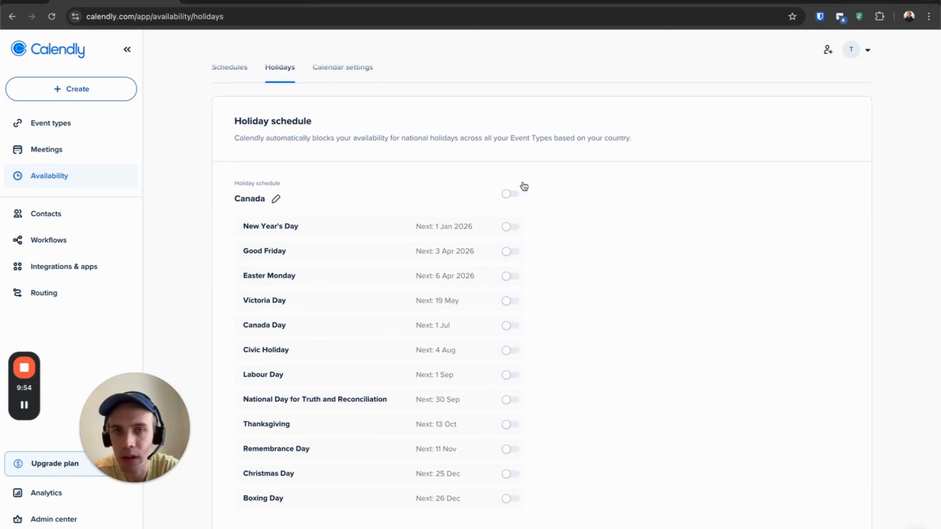
{"action": "left_click", "coordinate": [510, 196]}
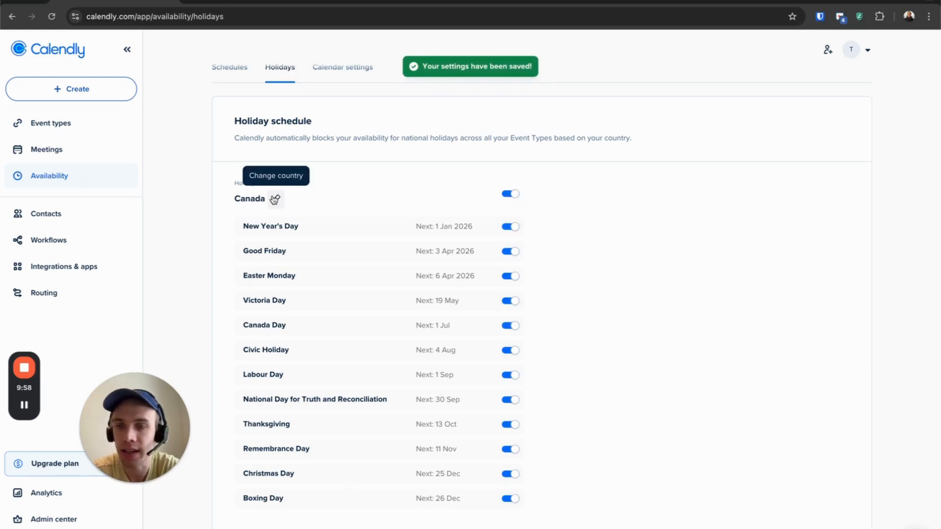
Step: Turn off blocking for National Day for Truth and Reconciliation, Civic Holiday and Good Friday
{"action": "left_click", "coordinate": [511, 400]}
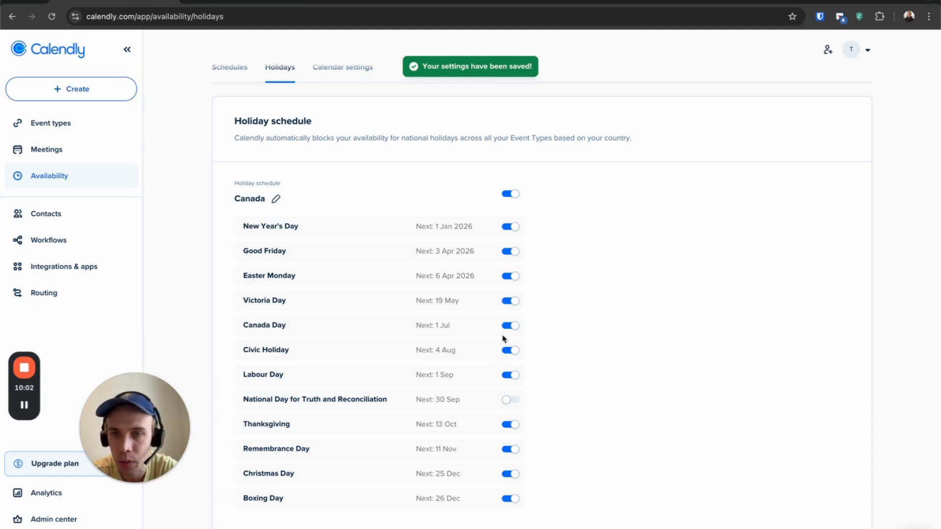
{"action": "left_click", "coordinate": [510, 351]}
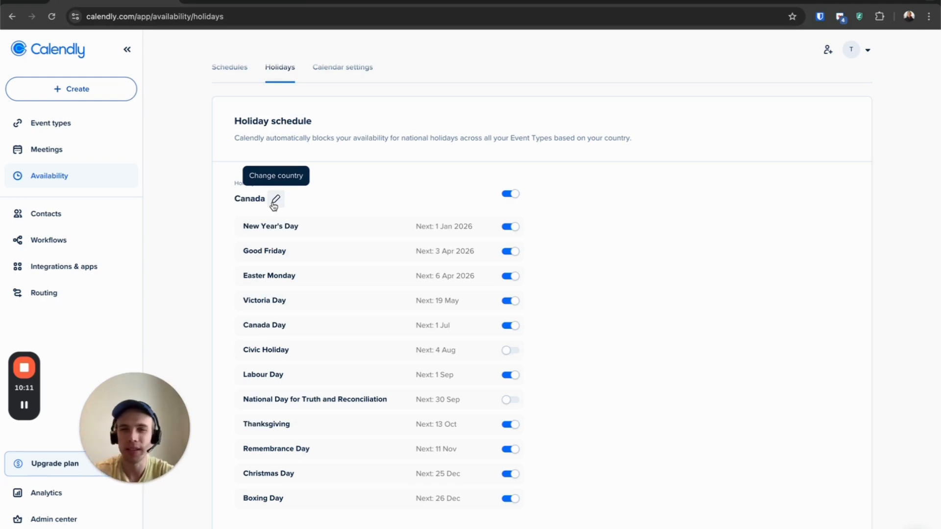
{"action": "left_click", "coordinate": [512, 252]}
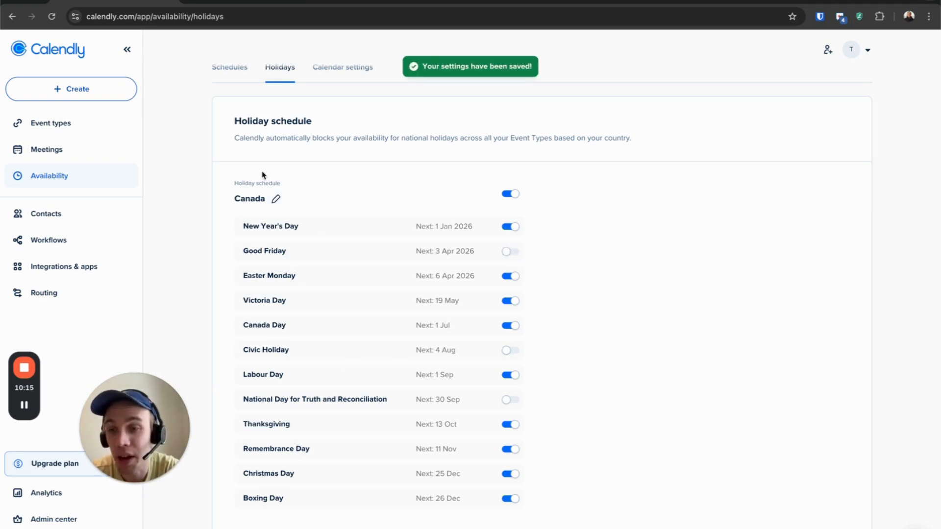
Step: Change the country used for holidays to United States, save the setting, and look through its holiday list
{"action": "left_click", "coordinate": [276, 199]}
{"action": "left_click", "coordinate": [442, 182]}
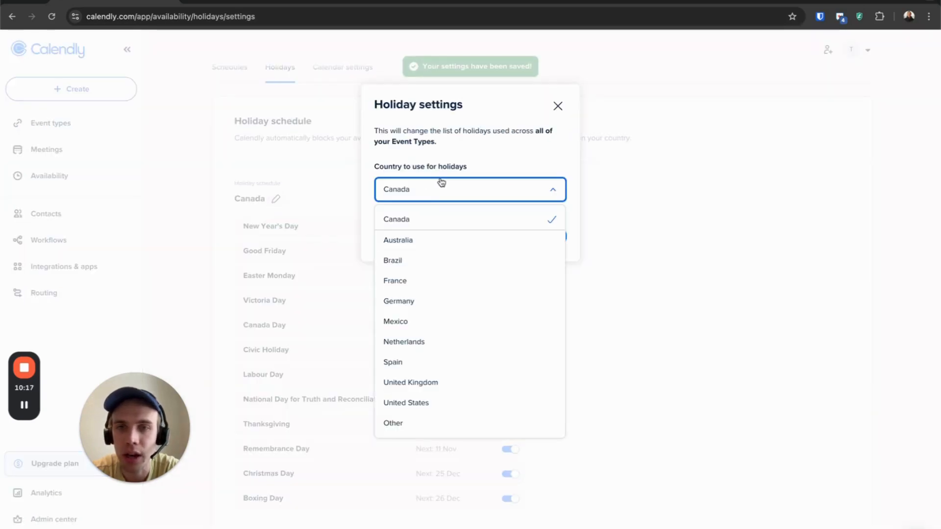
{"action": "left_click", "coordinate": [422, 404]}
{"action": "left_click", "coordinate": [521, 237]}
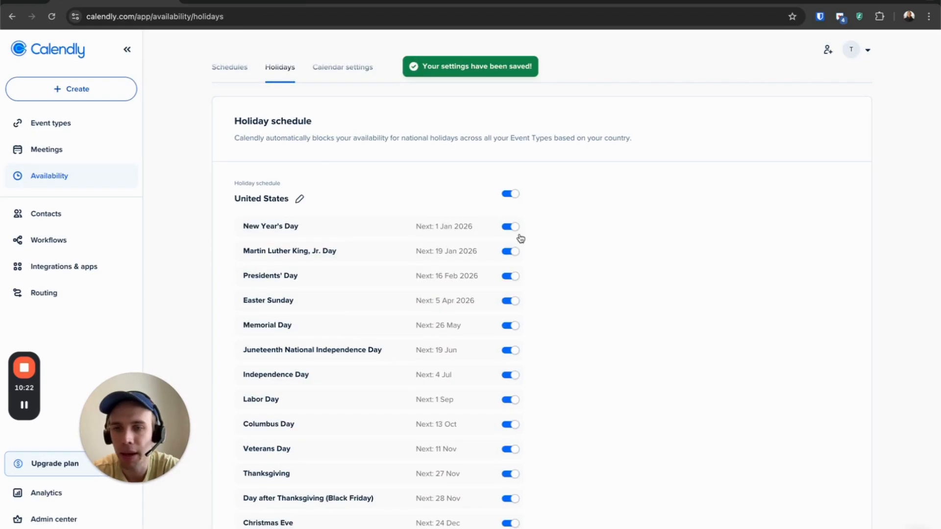
{"action": "scroll", "coordinate": [487, 401], "scroll_direction": "down", "scroll_amount": 2}
{"action": "scroll", "coordinate": [516, 240], "scroll_direction": "up", "scroll_amount": 3}
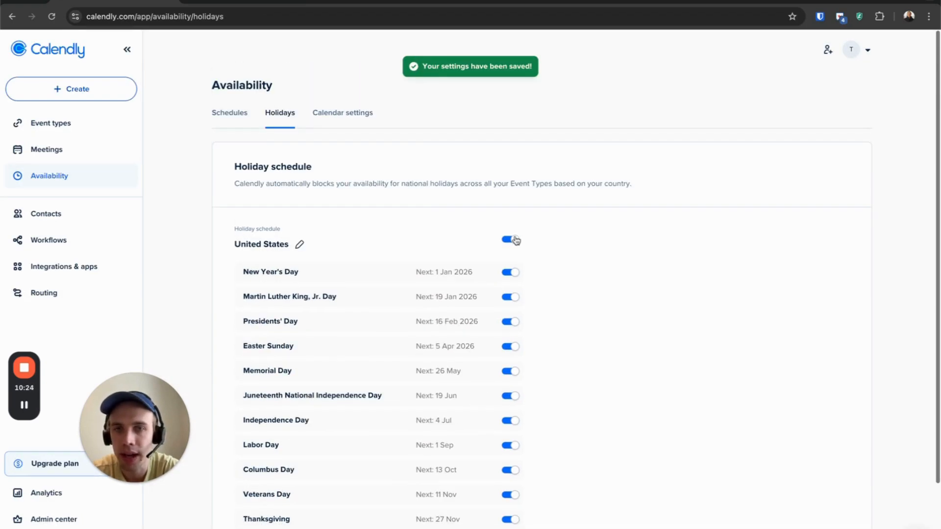
Step: Turn off blocking for Memorial Day and Juneteenth National Independence Day
{"action": "scroll", "coordinate": [500, 348], "scroll_direction": "down", "scroll_amount": 2}
{"action": "left_click", "coordinate": [509, 271]}
{"action": "left_click", "coordinate": [509, 296]}
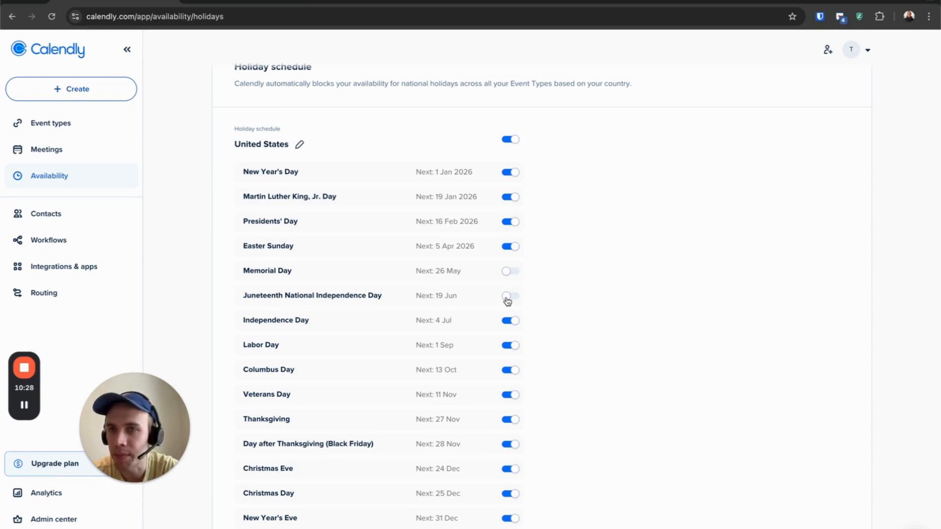
Step: Review the default working hours schedule and the United States holiday list without changing them
{"action": "scroll", "coordinate": [508, 301], "scroll_direction": "up", "scroll_amount": 3}
{"action": "left_click", "coordinate": [235, 112]}
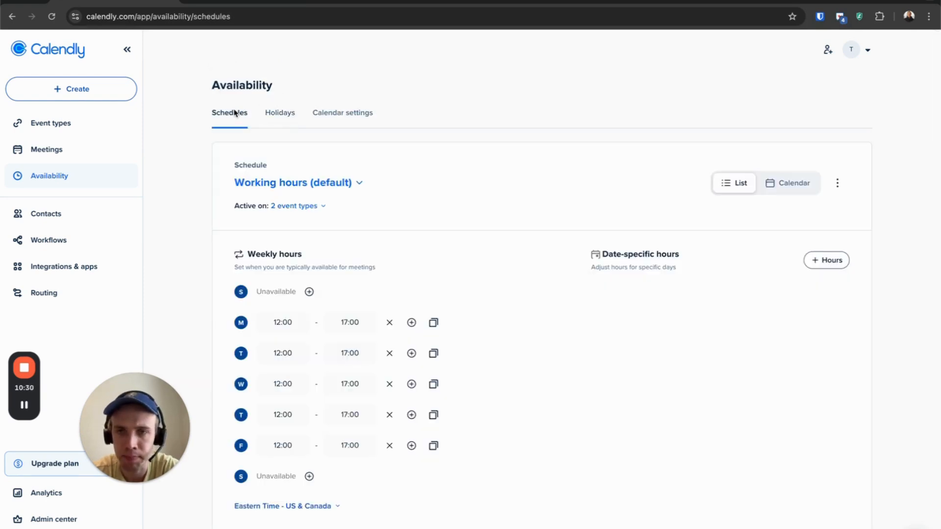
{"action": "scroll", "coordinate": [385, 344], "scroll_direction": "down", "scroll_amount": 1}
{"action": "scroll", "coordinate": [353, 275], "scroll_direction": "up", "scroll_amount": 1}
{"action": "left_click", "coordinate": [318, 182]}
{"action": "left_click", "coordinate": [319, 182]}
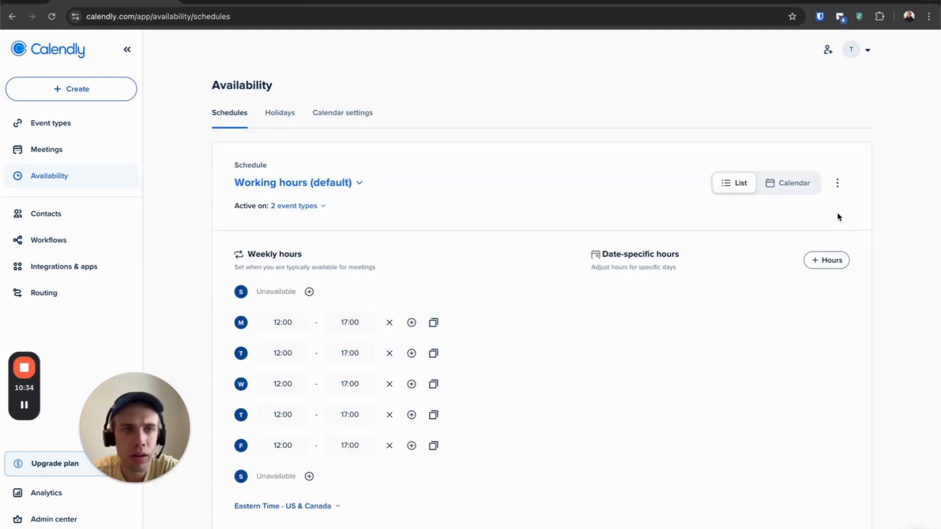
{"action": "scroll", "coordinate": [668, 341], "scroll_direction": "down", "scroll_amount": 1}
{"action": "scroll", "coordinate": [668, 340], "scroll_direction": "up", "scroll_amount": 1}
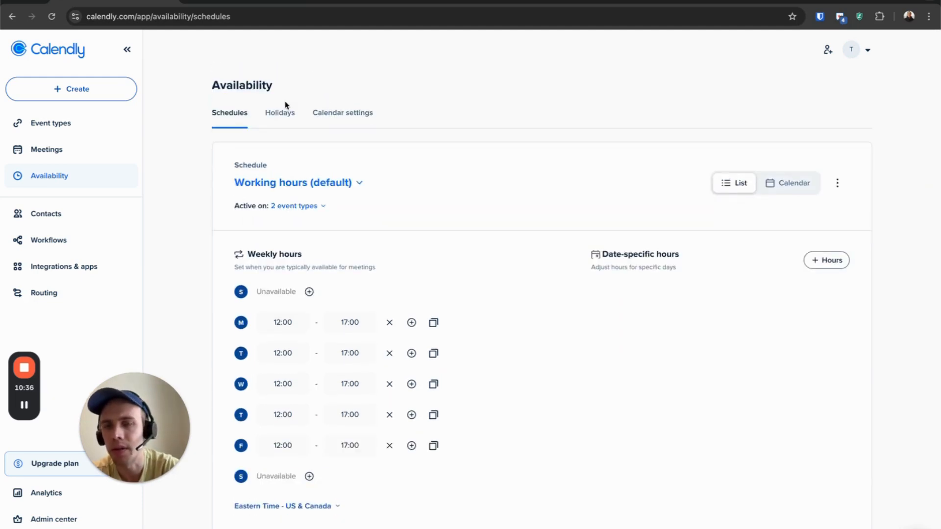
{"action": "left_click", "coordinate": [280, 113]}
{"action": "scroll", "coordinate": [324, 331], "scroll_direction": "down", "scroll_amount": 2}
{"action": "scroll", "coordinate": [321, 330], "scroll_direction": "up", "scroll_amount": 2}
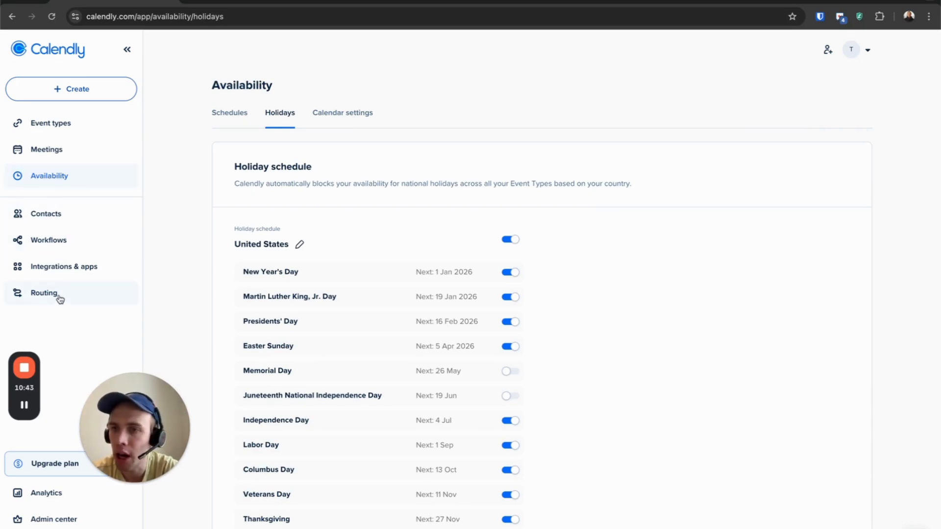
Step: View the contacts page and browse the most popular integrations and apps
{"action": "left_click", "coordinate": [89, 225]}
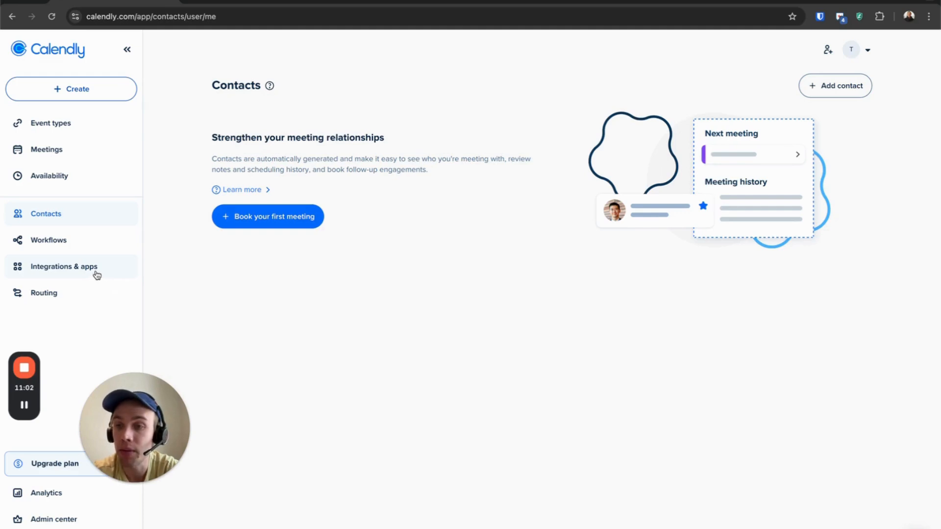
{"action": "left_click", "coordinate": [96, 273]}
{"action": "scroll", "coordinate": [390, 344], "scroll_direction": "down", "scroll_amount": 4}
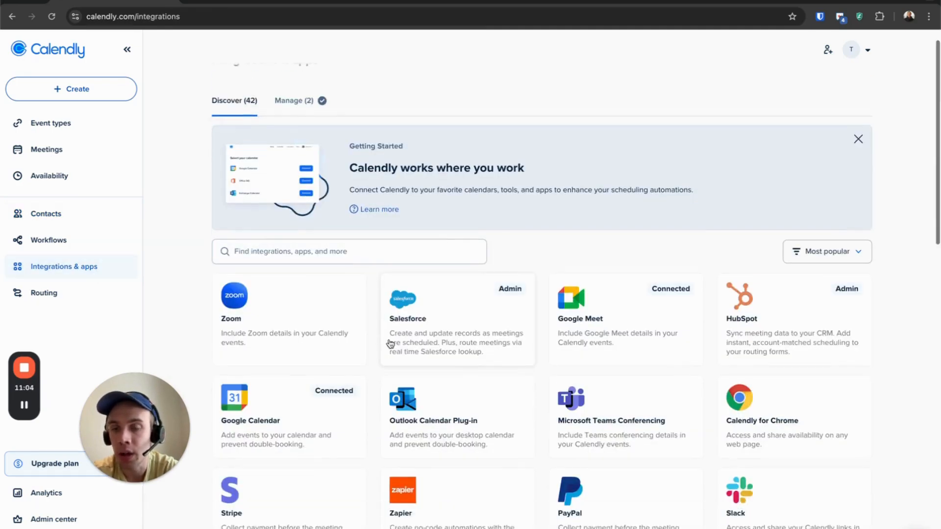
{"action": "scroll", "coordinate": [391, 343], "scroll_direction": "down", "scroll_amount": 3}
{"action": "scroll", "coordinate": [304, 267], "scroll_direction": "up", "scroll_amount": 6}
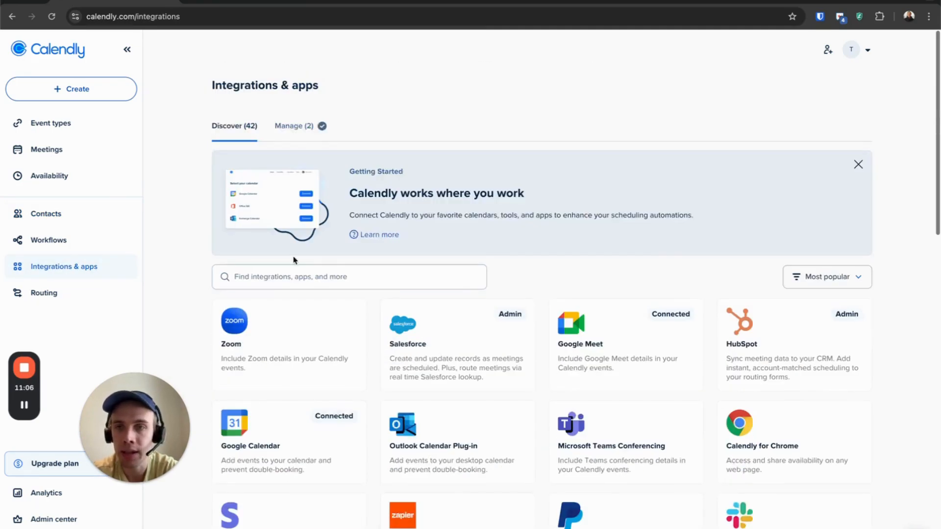
Step: Filter the integrations by Sales & CRM, view the HubSpot integration's information, and return to the filtered list
{"action": "left_click", "coordinate": [813, 280]}
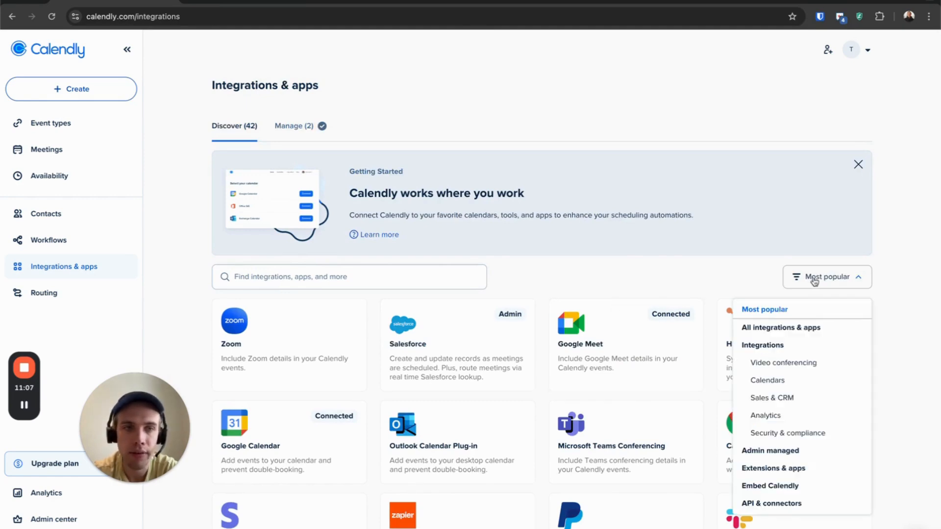
{"action": "left_click", "coordinate": [779, 399]}
{"action": "scroll", "coordinate": [517, 418], "scroll_direction": "down", "scroll_amount": 1}
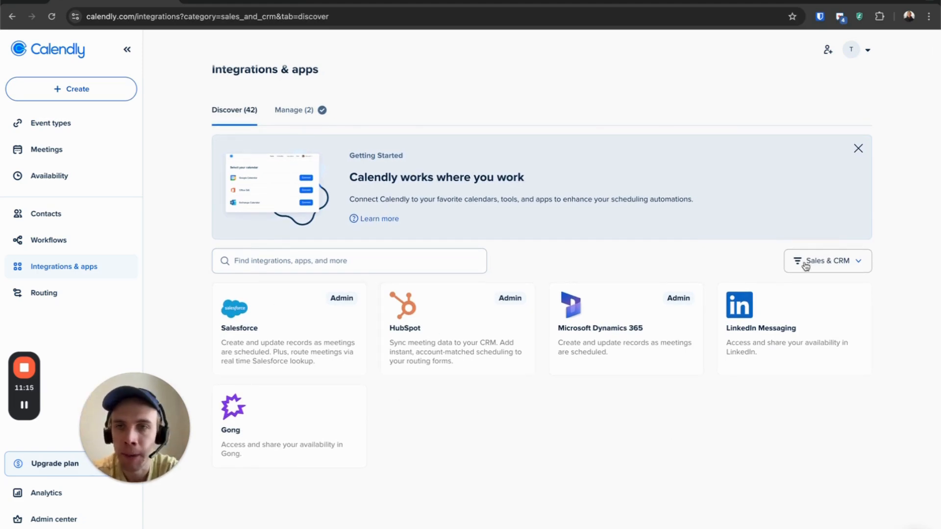
{"action": "left_click", "coordinate": [468, 345]}
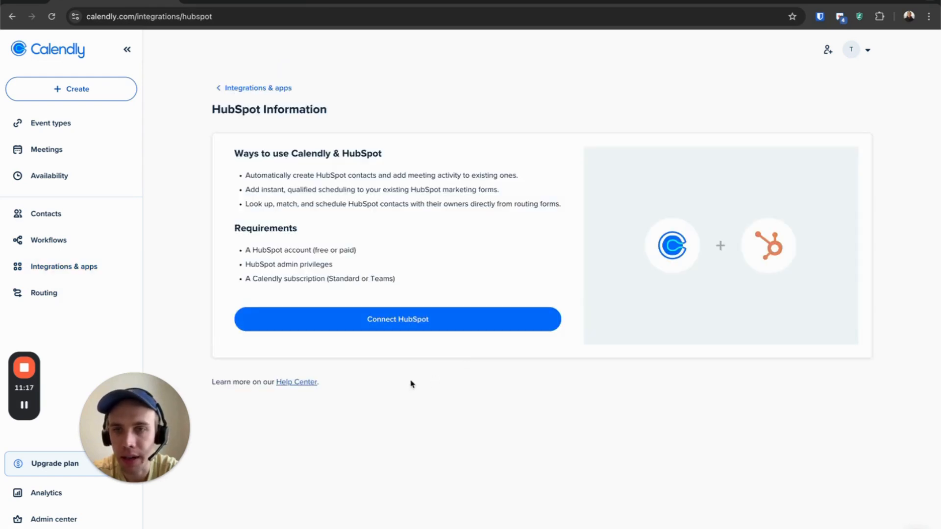
{"action": "left_click", "coordinate": [220, 88]}
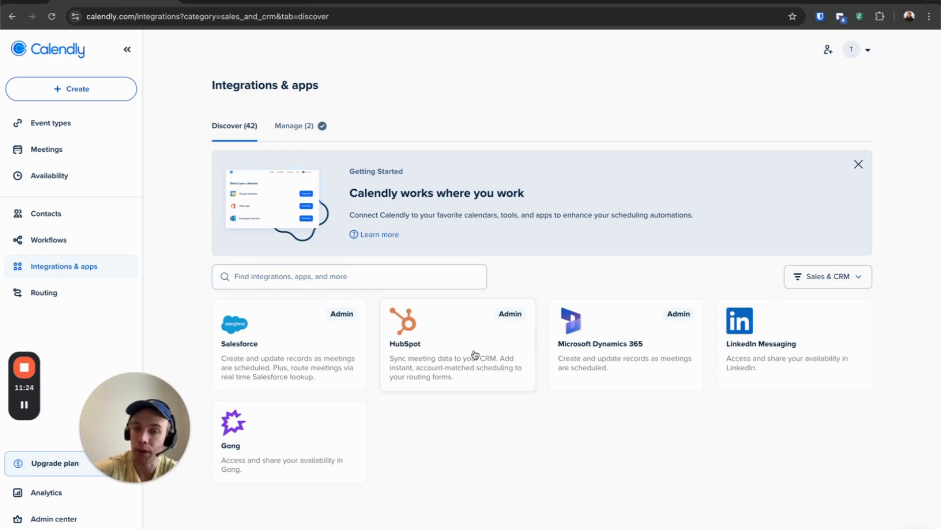
Step: Set the filter to All integrations & apps and browse the full catalogue down to its end
{"action": "left_click", "coordinate": [825, 273]}
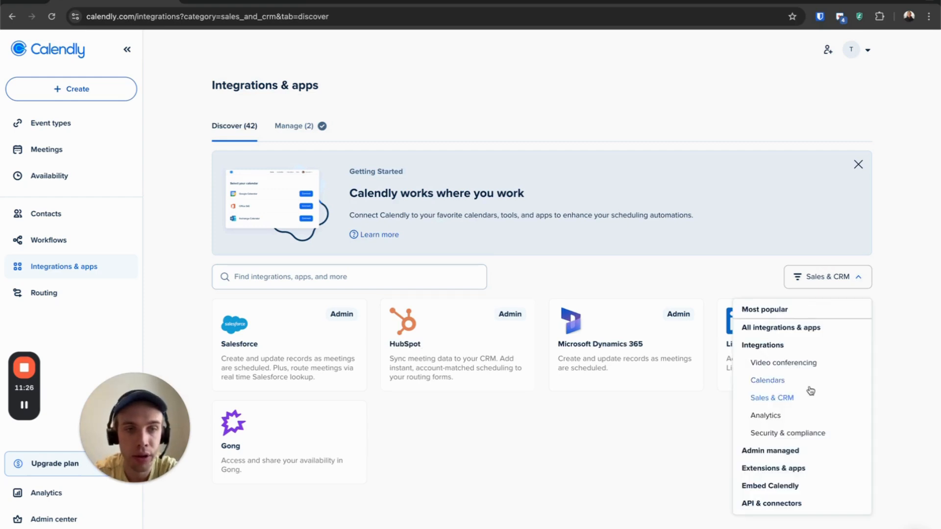
{"action": "left_click", "coordinate": [763, 328]}
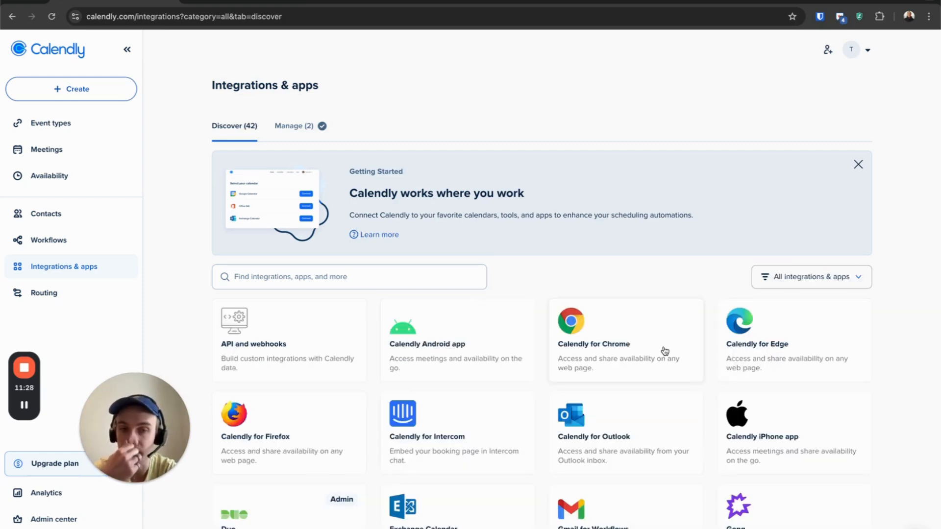
{"action": "scroll", "coordinate": [667, 351], "scroll_direction": "down", "scroll_amount": 2}
{"action": "scroll", "coordinate": [667, 351], "scroll_direction": "down", "scroll_amount": 1}
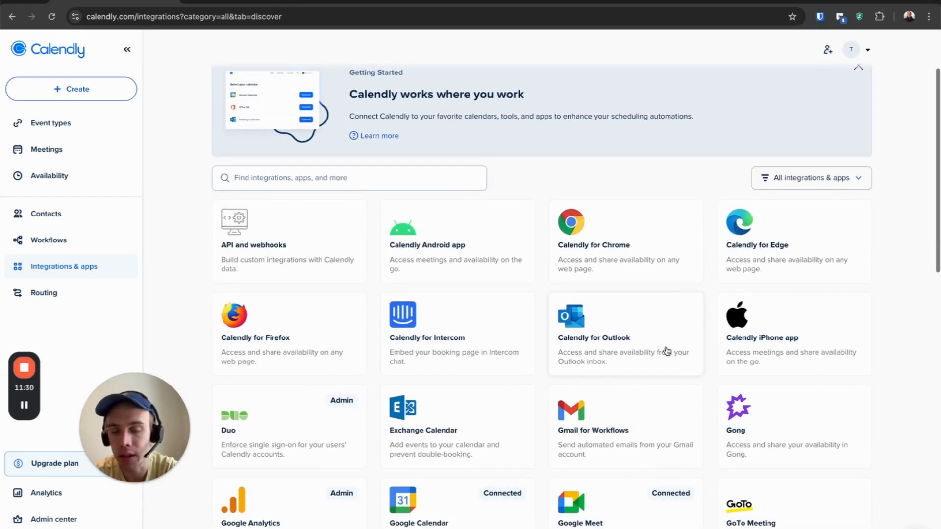
{"action": "scroll", "coordinate": [668, 351], "scroll_direction": "down", "scroll_amount": 5}
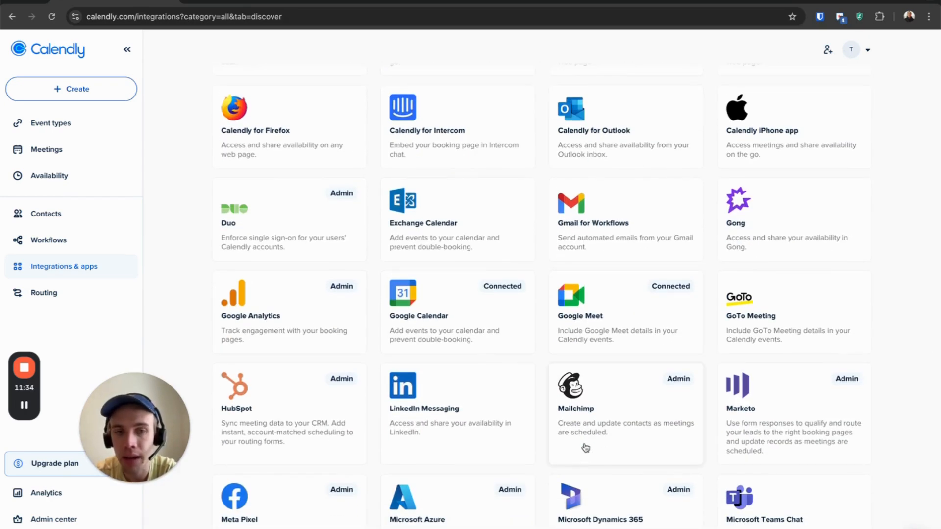
{"action": "scroll", "coordinate": [614, 433], "scroll_direction": "down", "scroll_amount": 2}
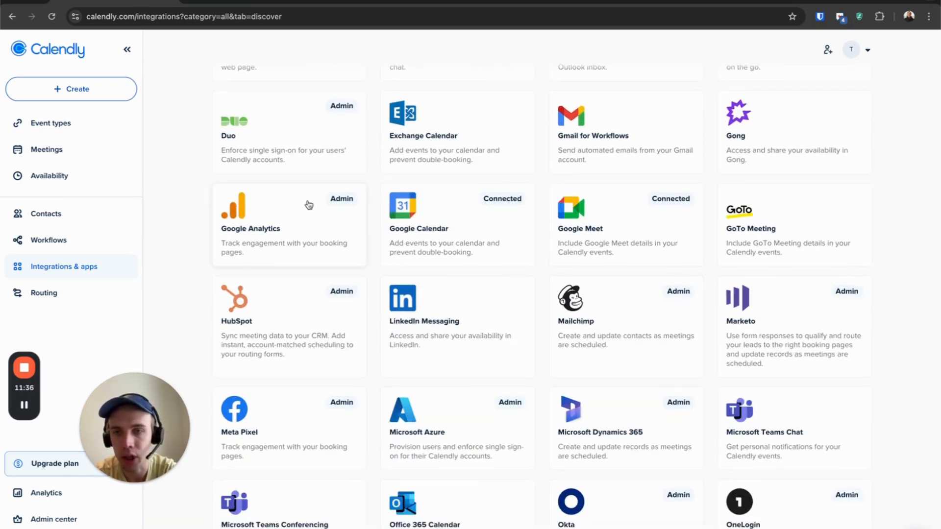
{"action": "scroll", "coordinate": [446, 432], "scroll_direction": "down", "scroll_amount": 7}
{"action": "scroll", "coordinate": [446, 431], "scroll_direction": "down", "scroll_amount": 3}
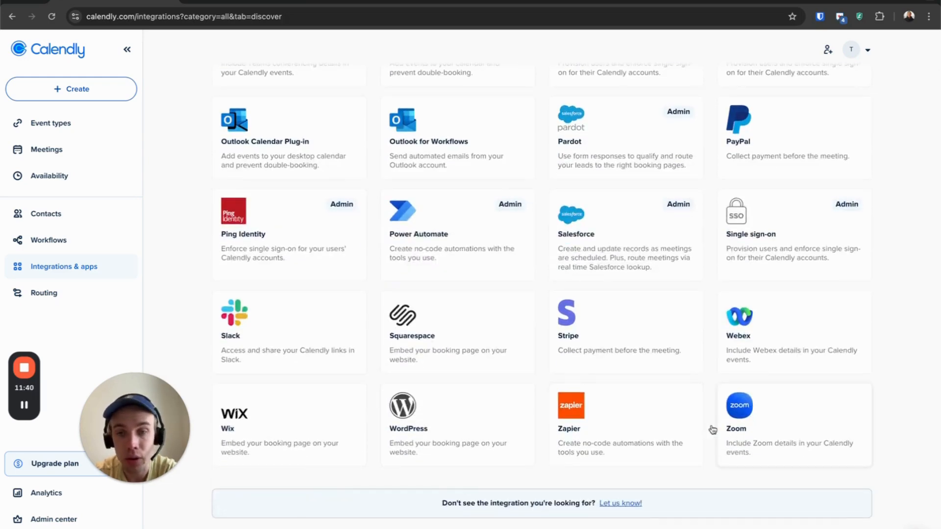
Step: Return to the start of the integrations catalogue and dismiss its Getting Started banner
{"action": "scroll", "coordinate": [465, 479], "scroll_direction": "up", "scroll_amount": 15}
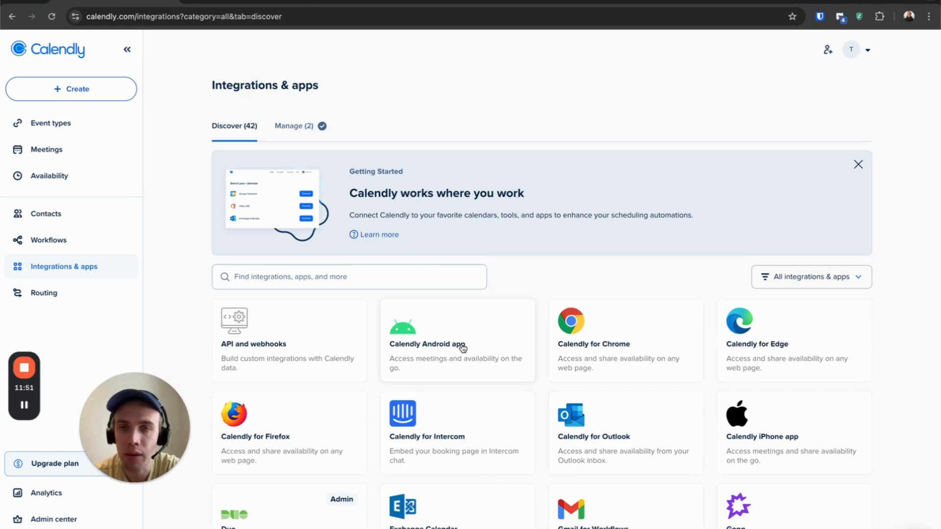
{"action": "left_click", "coordinate": [858, 166]}
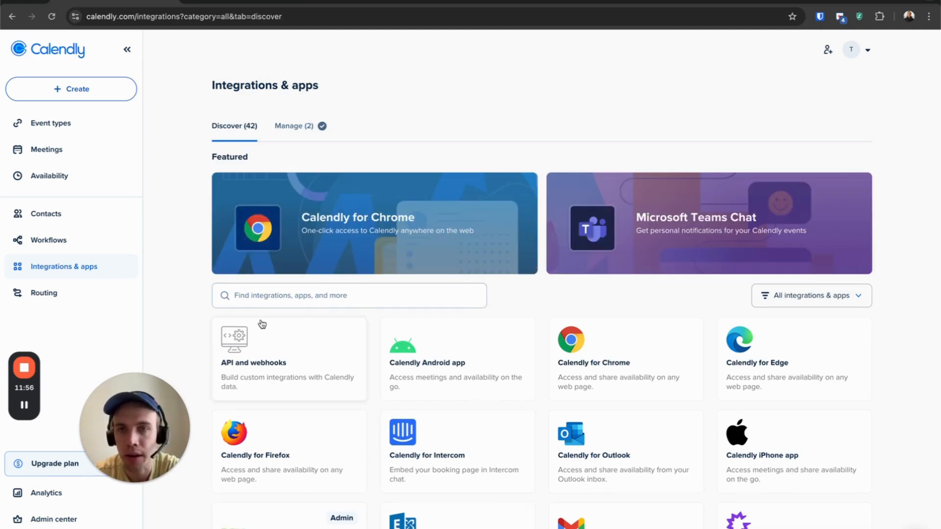
Step: Open the workflows page, show all workflow templates, and browse the full template list
{"action": "left_click", "coordinate": [81, 240]}
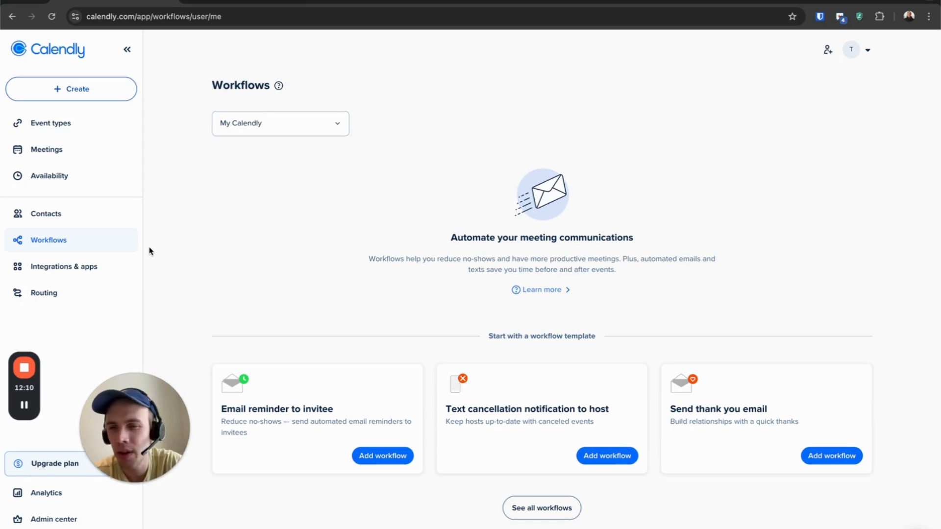
{"action": "left_click", "coordinate": [131, 481]}
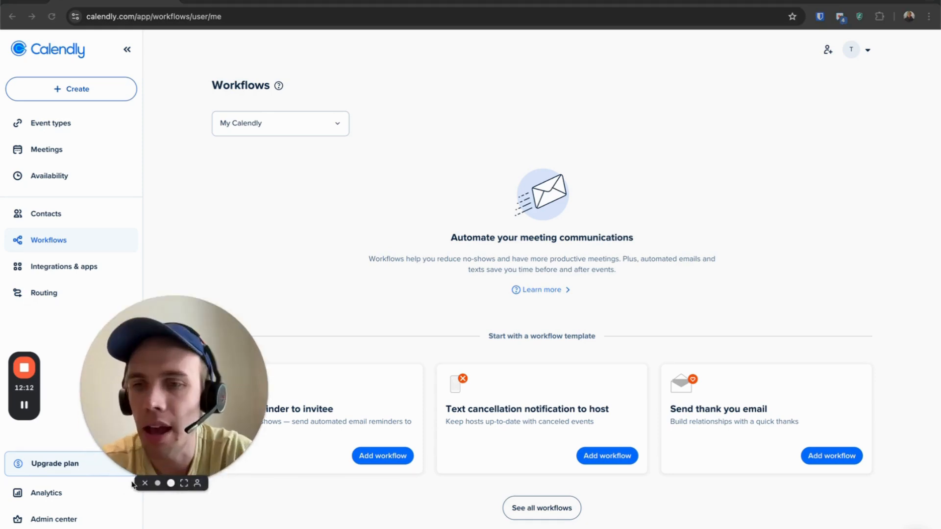
{"action": "left_click_drag", "start_coordinate": [225, 411], "coordinate": [922, 166]}
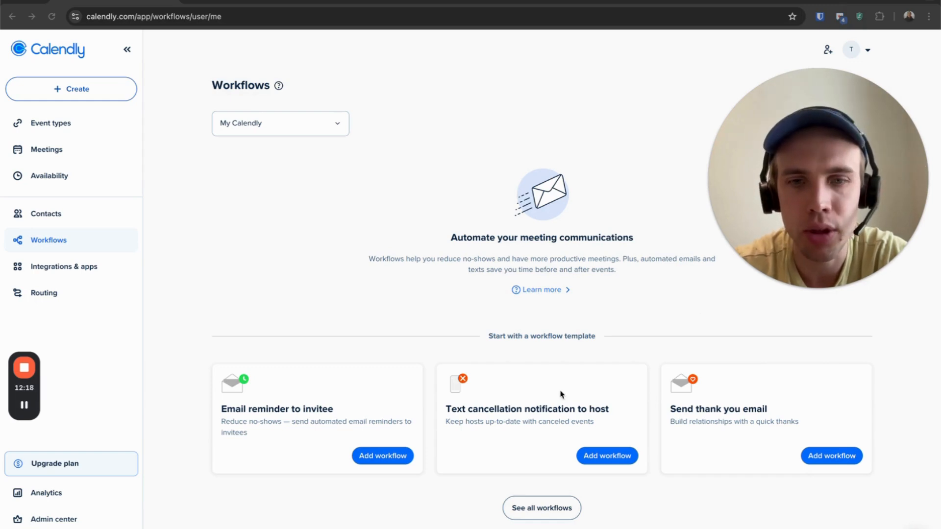
{"action": "left_click_drag", "start_coordinate": [824, 143], "coordinate": [829, 115]}
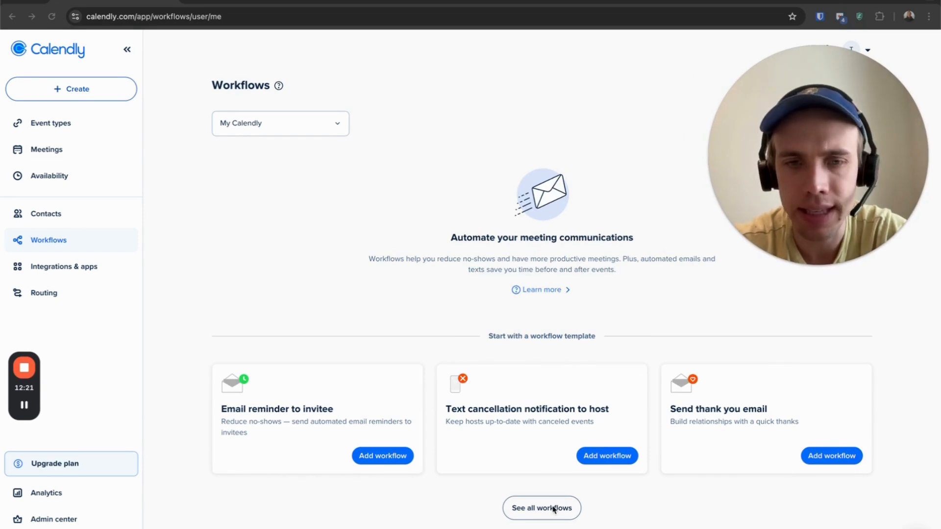
{"action": "left_click", "coordinate": [549, 508]}
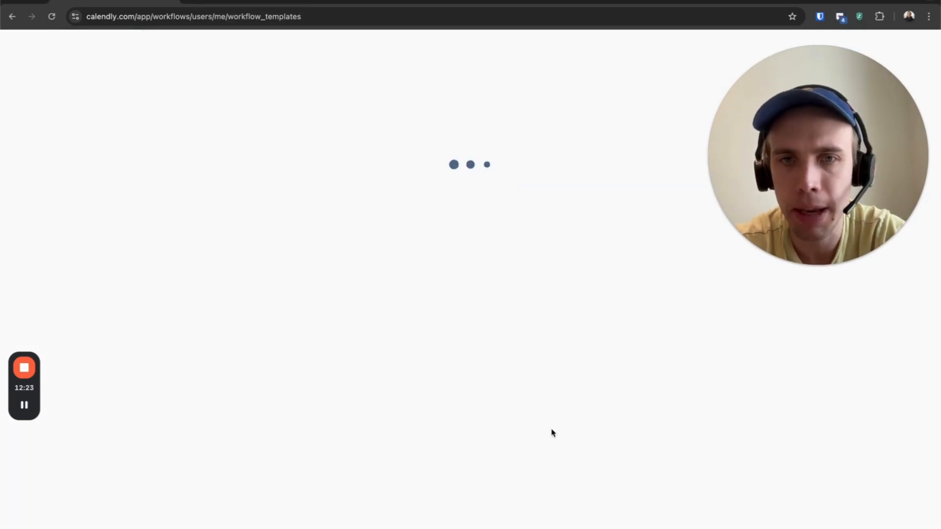
{"action": "left_click", "coordinate": [802, 265]}
{"action": "left_click_drag", "start_coordinate": [762, 215], "coordinate": [624, 60]}
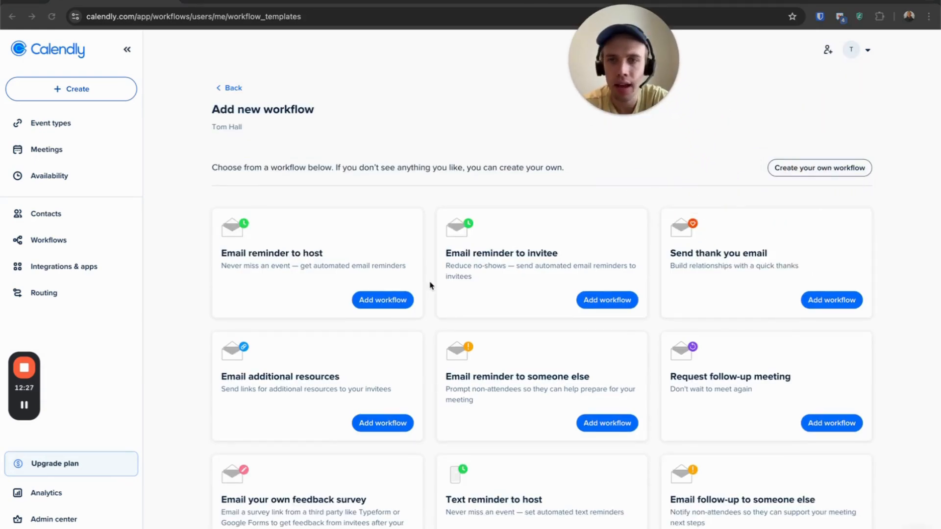
{"action": "scroll", "coordinate": [430, 284], "scroll_direction": "down", "scroll_amount": 8}
{"action": "scroll", "coordinate": [430, 285], "scroll_direction": "up", "scroll_amount": 9}
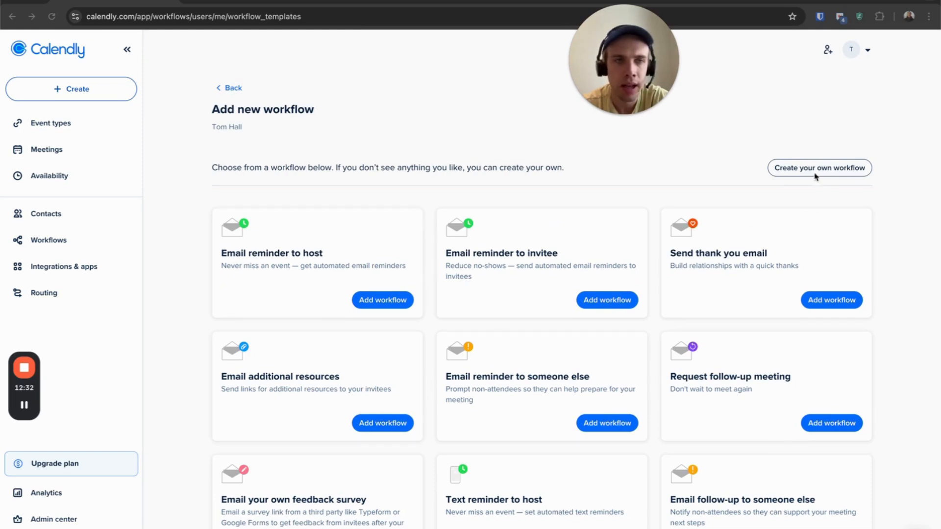
{"action": "left_click", "coordinate": [835, 169]}
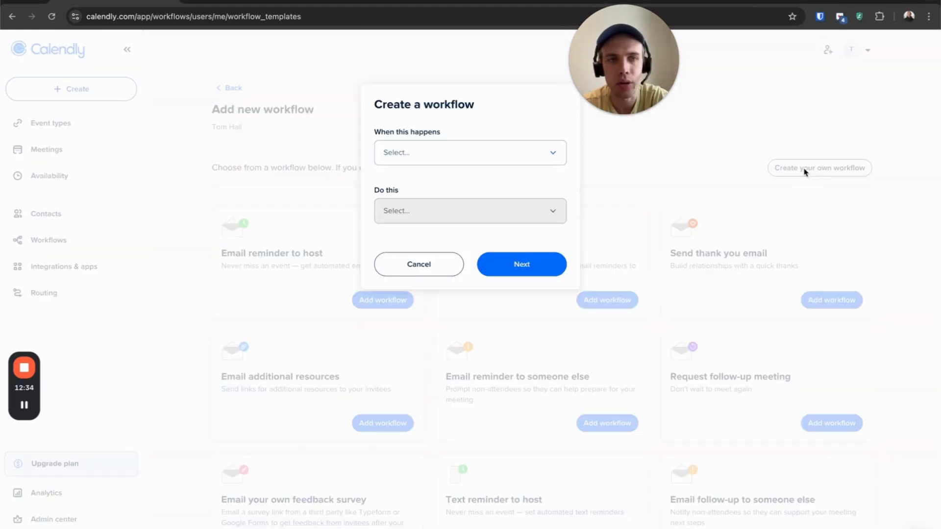
{"action": "left_click", "coordinate": [462, 164]}
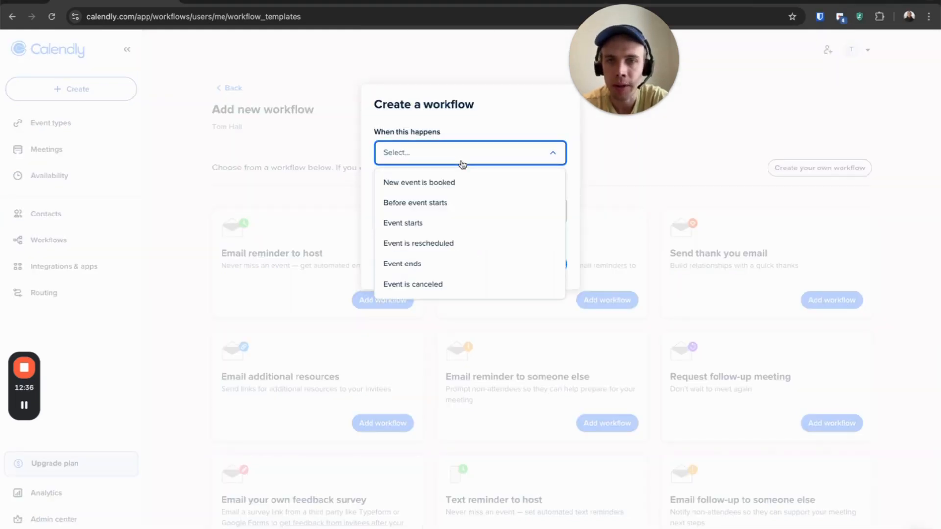
{"action": "left_click", "coordinate": [443, 202]}
{"action": "left_click", "coordinate": [473, 208]}
{"action": "double_click", "coordinate": [424, 206]}
{"action": "type", "text": "2"}
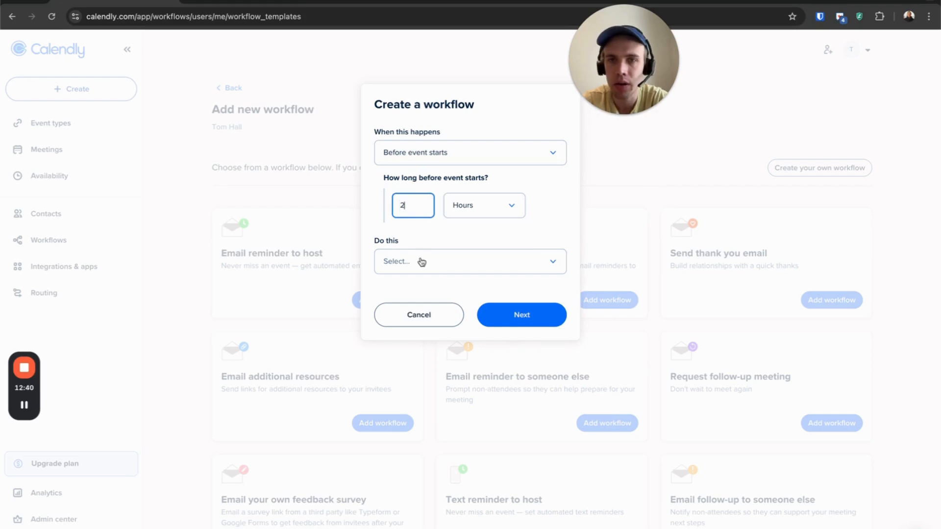
{"action": "left_click", "coordinate": [420, 261]}
{"action": "left_click", "coordinate": [419, 321]}
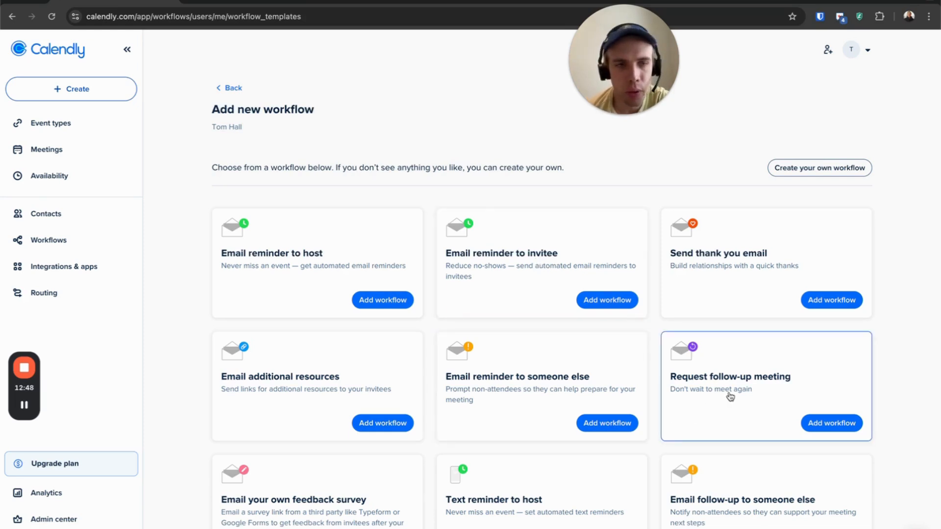
Step: Try to add the Text cancellation notification to host workflow, and dismiss the upgrade offer
{"action": "scroll", "coordinate": [763, 391], "scroll_direction": "down", "scroll_amount": 2}
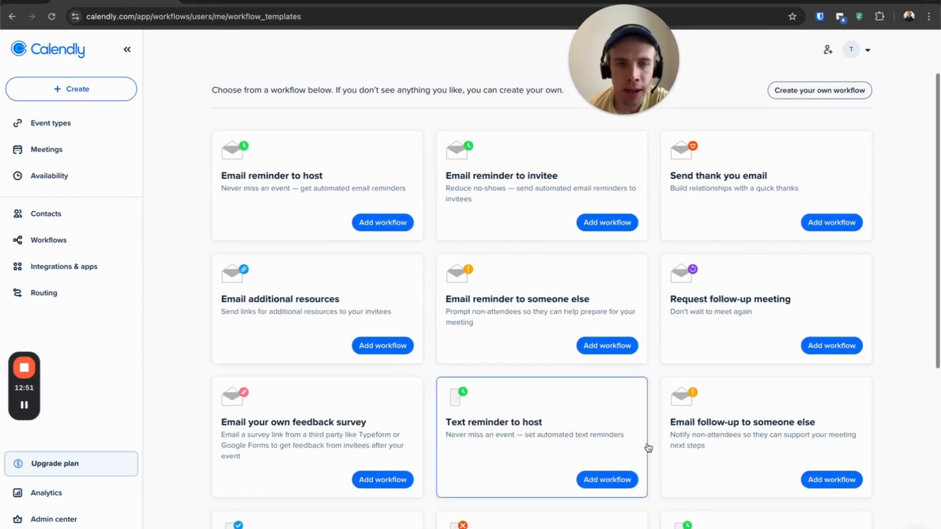
{"action": "scroll", "coordinate": [752, 446], "scroll_direction": "down", "scroll_amount": 2}
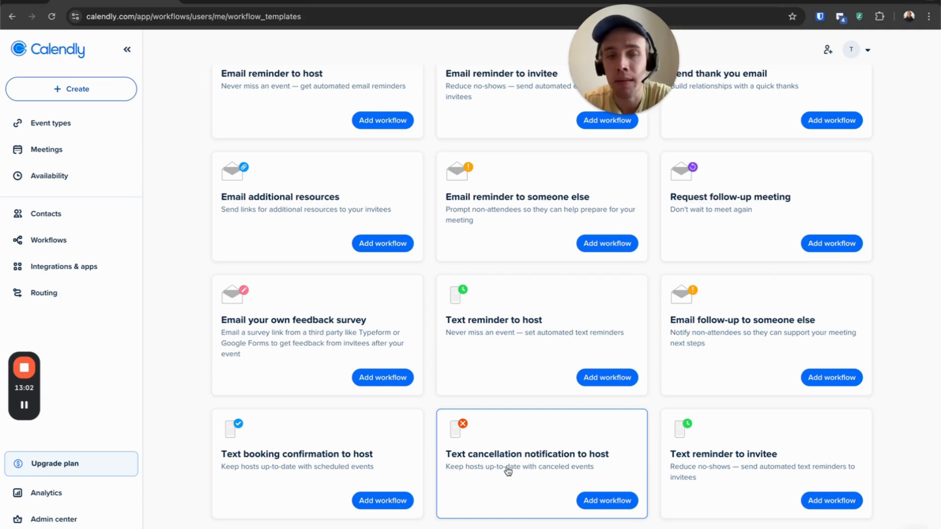
{"action": "left_click", "coordinate": [596, 501]}
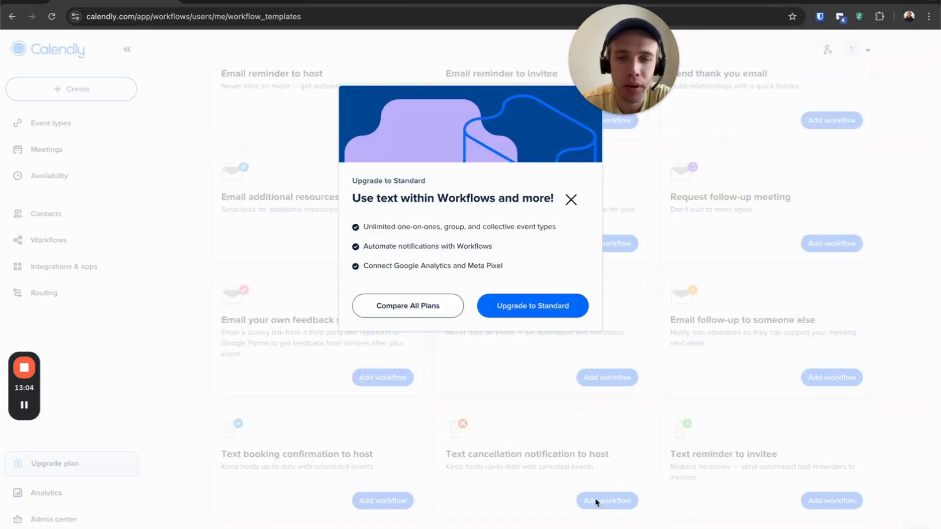
{"action": "left_click_drag", "start_coordinate": [606, 80], "coordinate": [663, 146]}
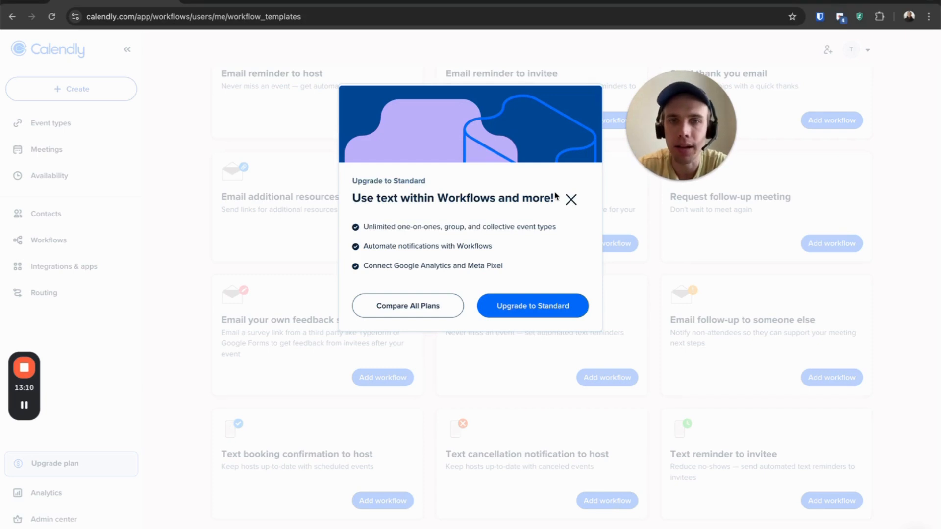
{"action": "left_click", "coordinate": [571, 201]}
{"action": "scroll", "coordinate": [525, 307], "scroll_direction": "up", "scroll_amount": 4}
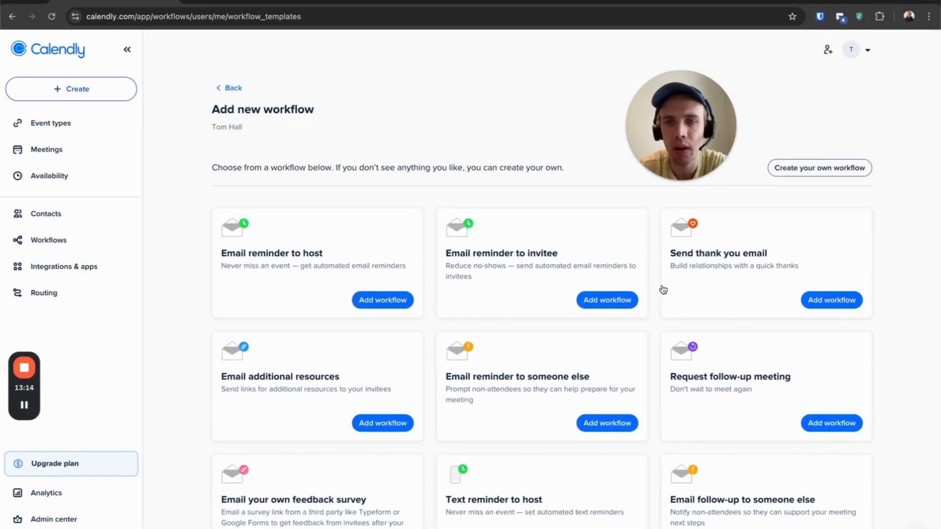
Step: Start a workflow from the Email reminder to invitee template and apply it to both the 30 Minute Meeting and 60 Minute Meeting event types
{"action": "left_click", "coordinate": [601, 300]}
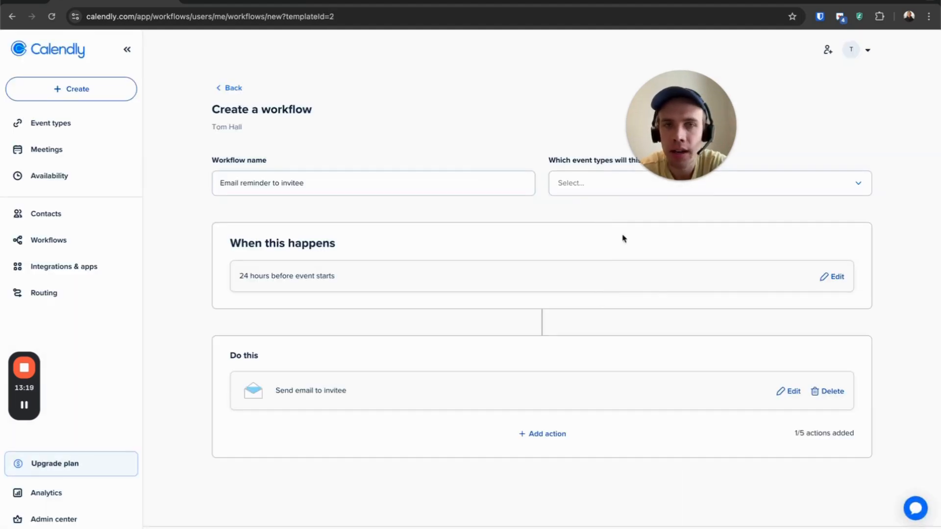
{"action": "left_click_drag", "start_coordinate": [733, 139], "coordinate": [935, 119]}
{"action": "left_click", "coordinate": [300, 183]}
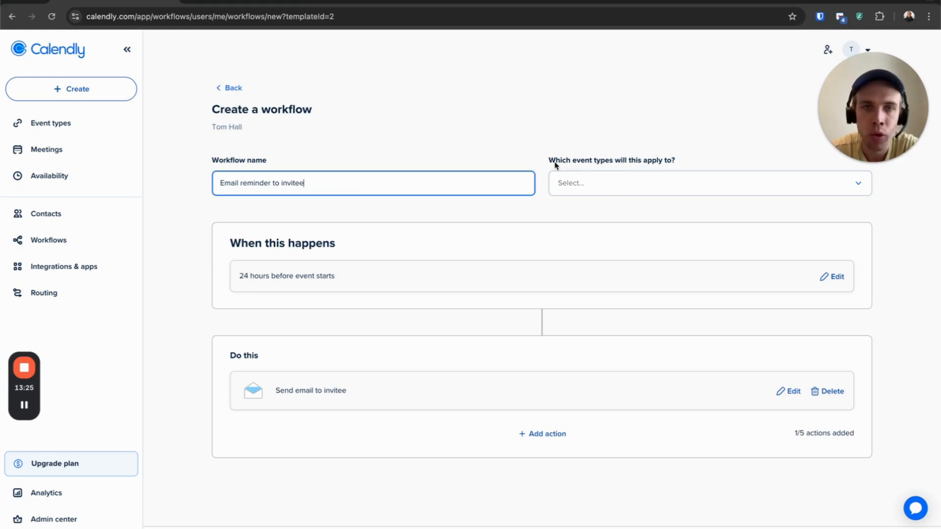
{"action": "left_click", "coordinate": [623, 181]}
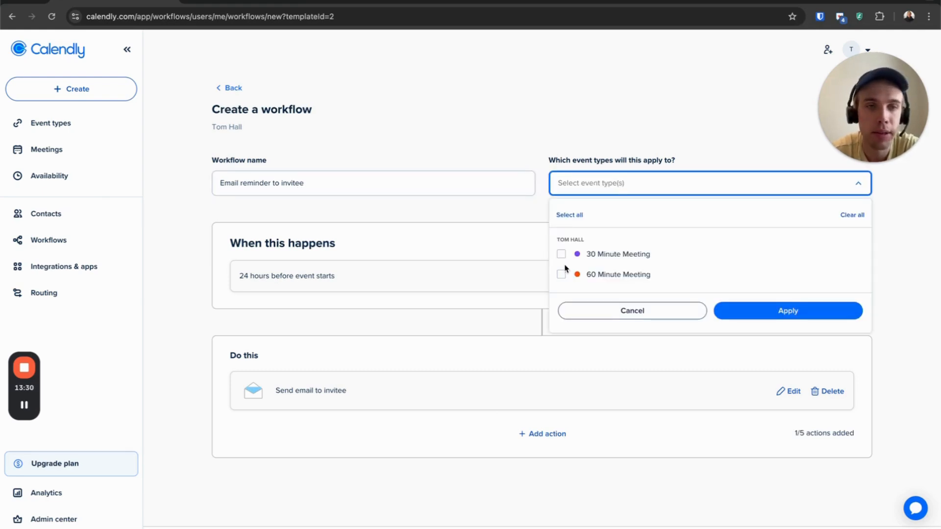
{"action": "left_click", "coordinate": [564, 215]}
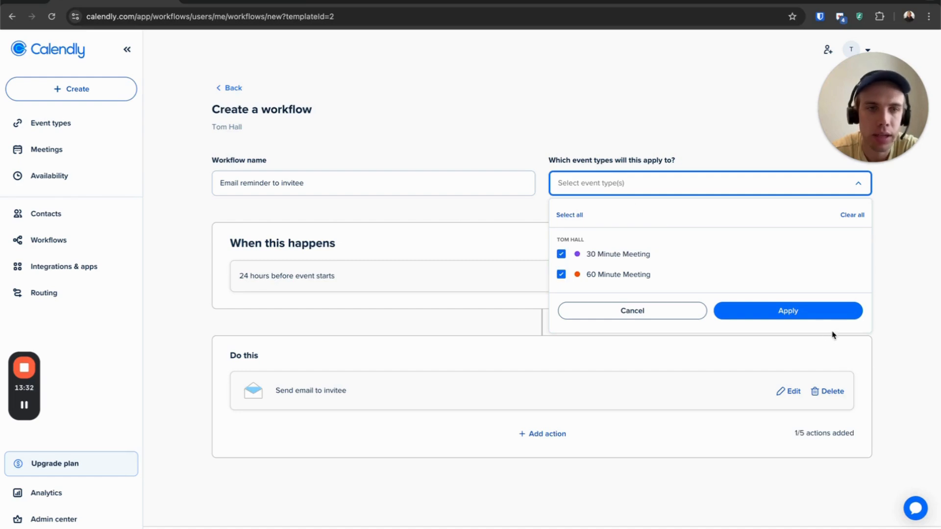
{"action": "left_click", "coordinate": [807, 314]}
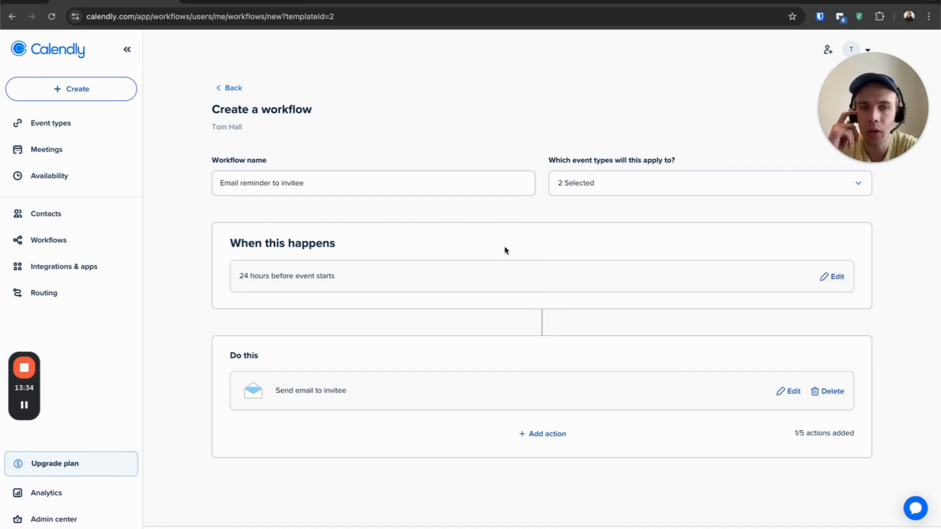
Step: Set the workflow's trigger to 2 hours before the event starts
{"action": "left_click", "coordinate": [838, 282]}
{"action": "double_click", "coordinate": [424, 205]}
{"action": "type", "text": "2"}
{"action": "left_click", "coordinate": [506, 264]}
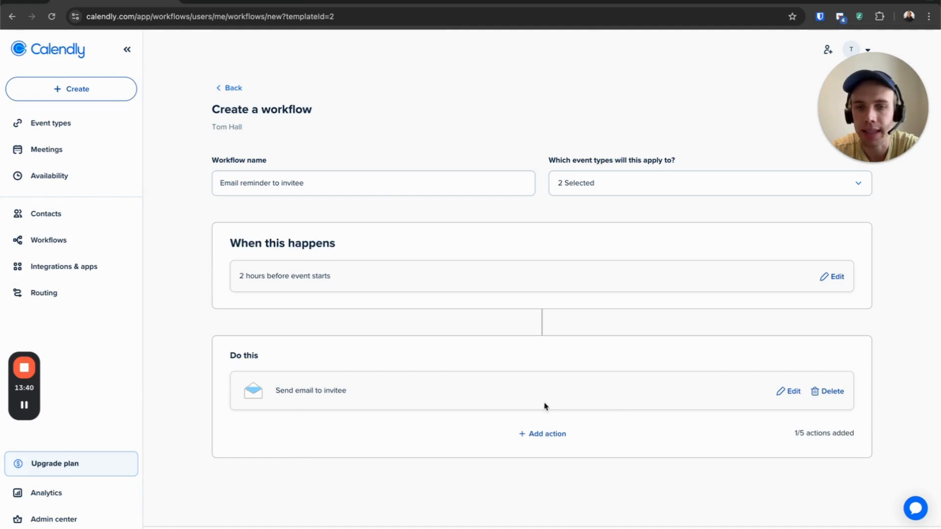
Step: Open the workflow's invitee email for editing and review its subject, body, and the variables available for the body
{"action": "left_click", "coordinate": [790, 391]}
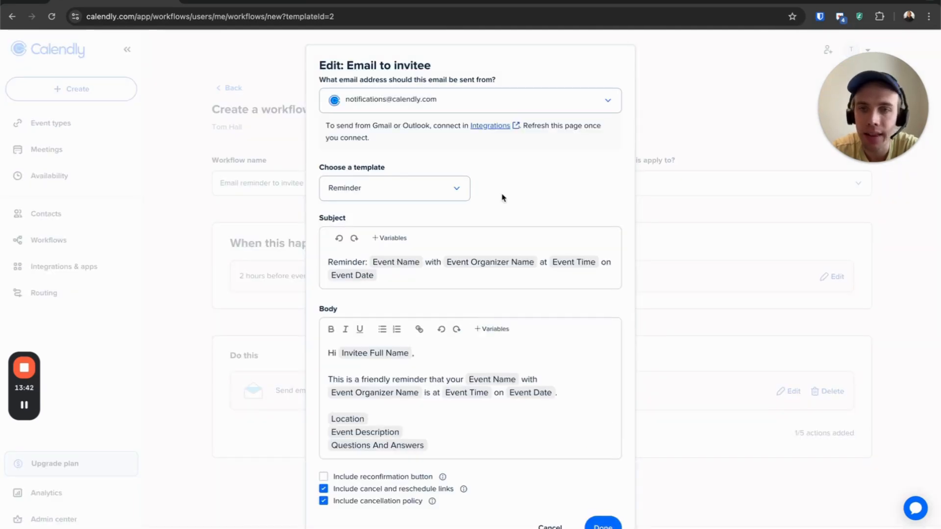
{"action": "left_click_drag", "start_coordinate": [338, 263], "coordinate": [433, 265]}
{"action": "left_click", "coordinate": [421, 287]}
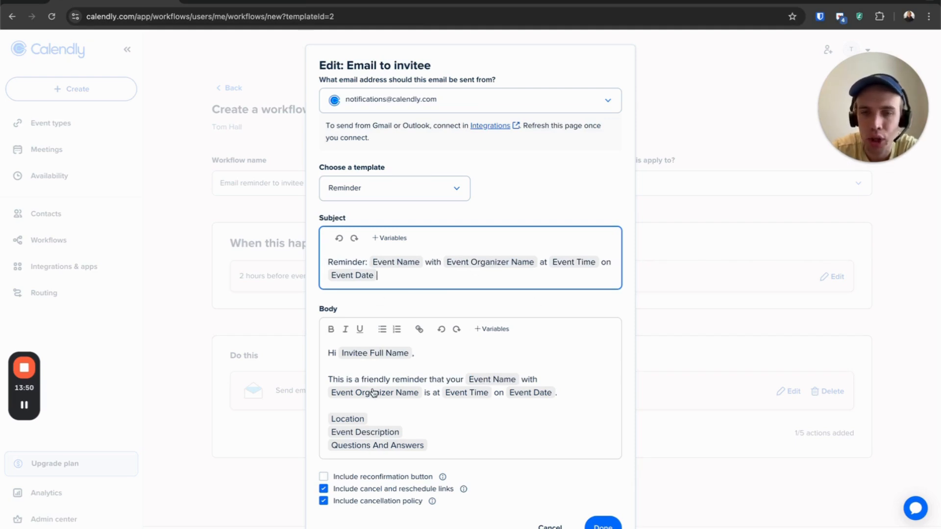
{"action": "left_click", "coordinate": [411, 353]}
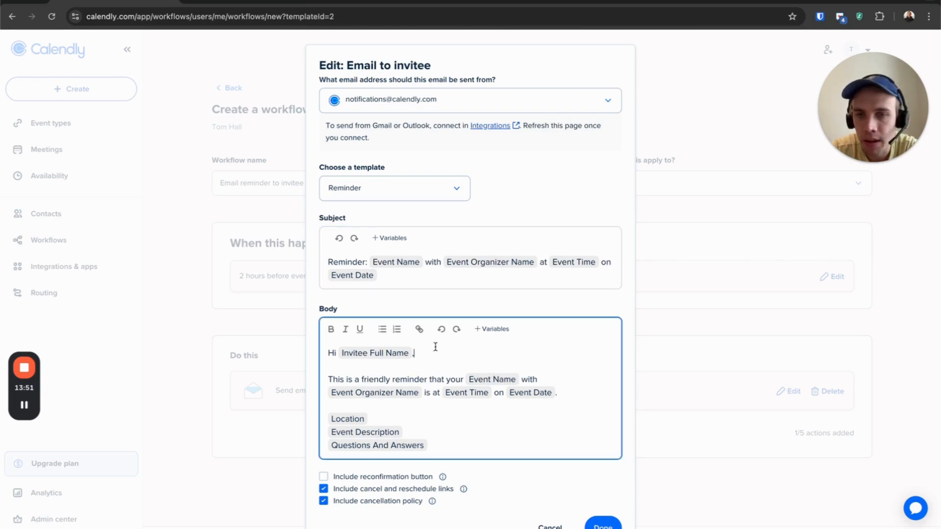
{"action": "left_click", "coordinate": [496, 336]}
{"action": "scroll", "coordinate": [523, 406], "scroll_direction": "down", "scroll_amount": 3}
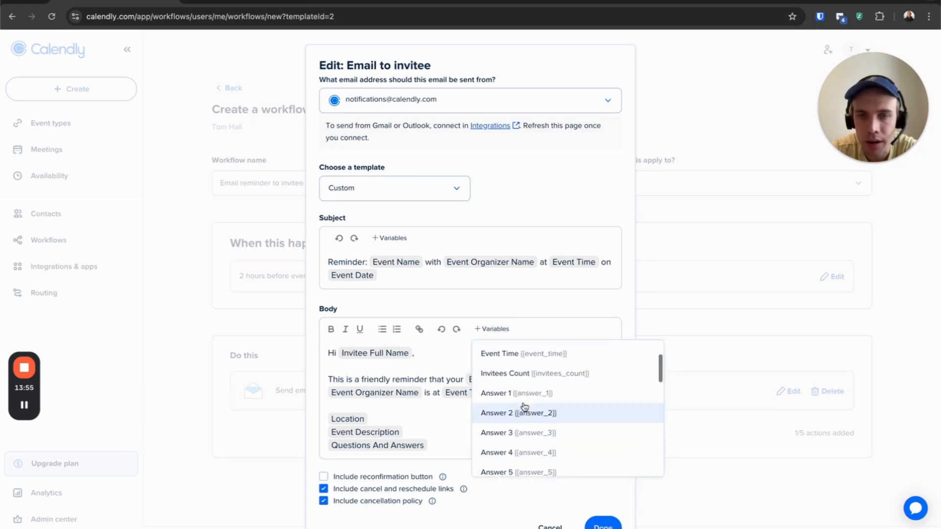
{"action": "scroll", "coordinate": [523, 406], "scroll_direction": "up", "scroll_amount": 3}
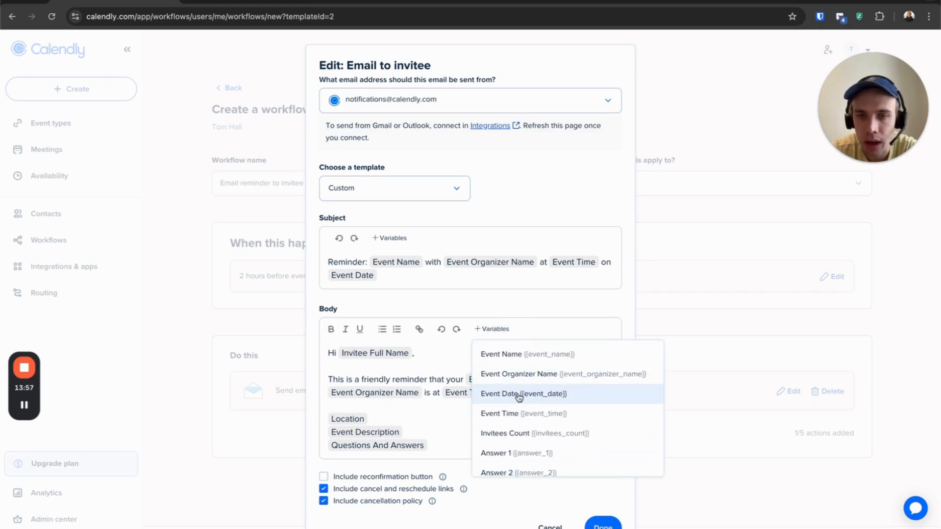
Step: Delete the Event Date variable from the end of the email subject and insert it again
{"action": "left_click", "coordinate": [408, 282]}
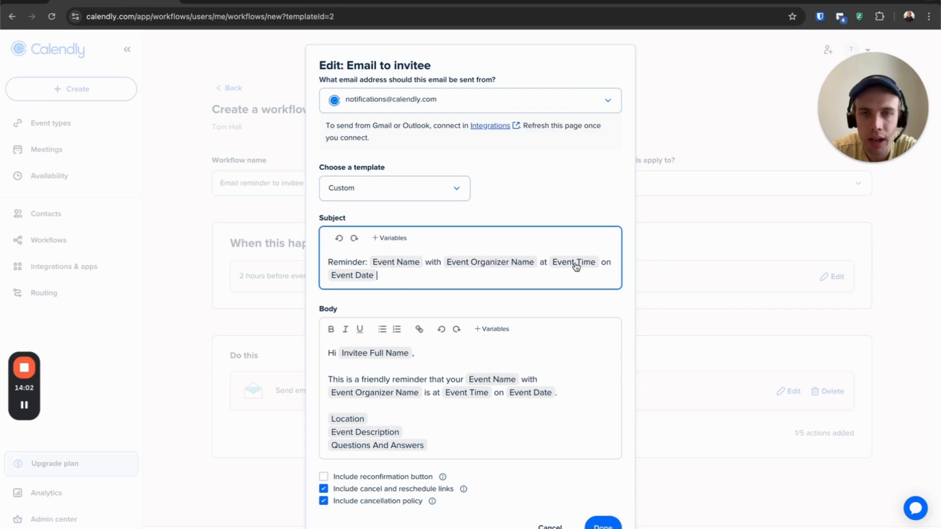
{"action": "key", "text": "BackSpace"}
{"action": "key", "text": "BackSpace"}
{"action": "key", "text": "BackSpace"}
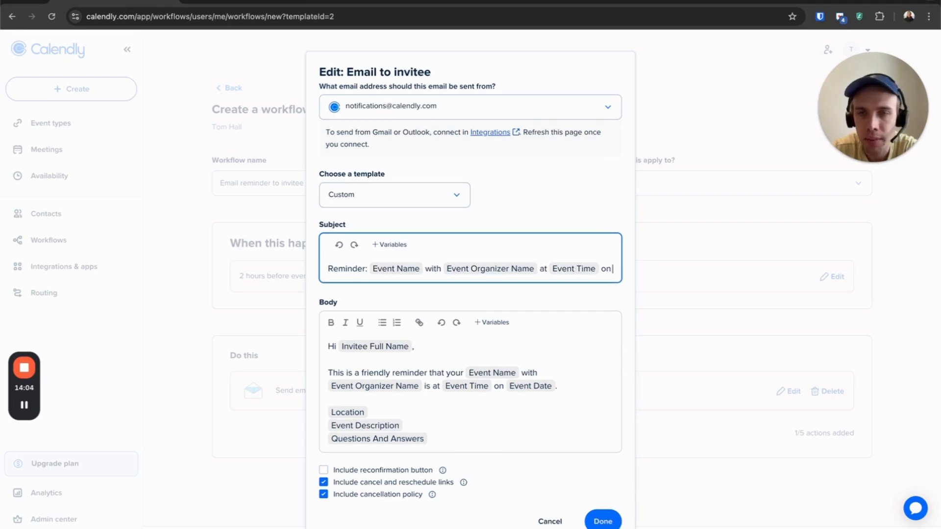
{"action": "left_click", "coordinate": [400, 244]}
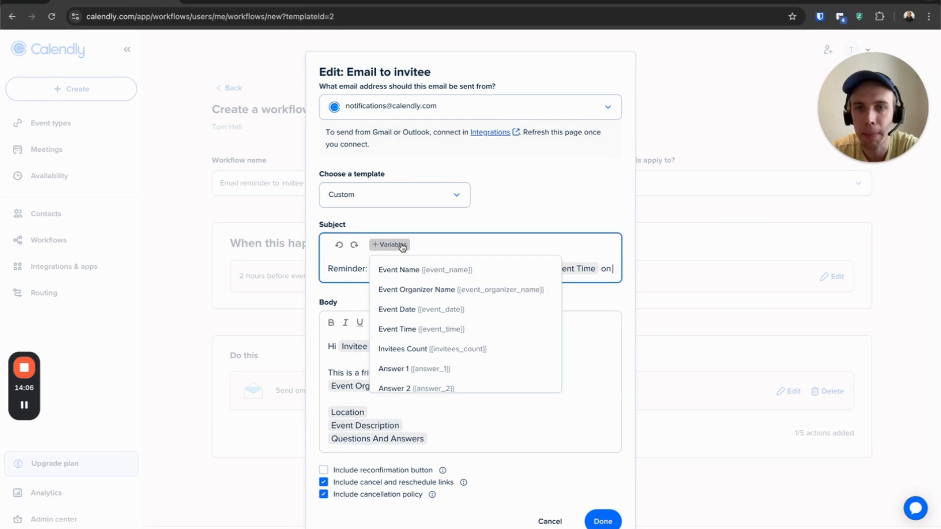
{"action": "left_click", "coordinate": [405, 311]}
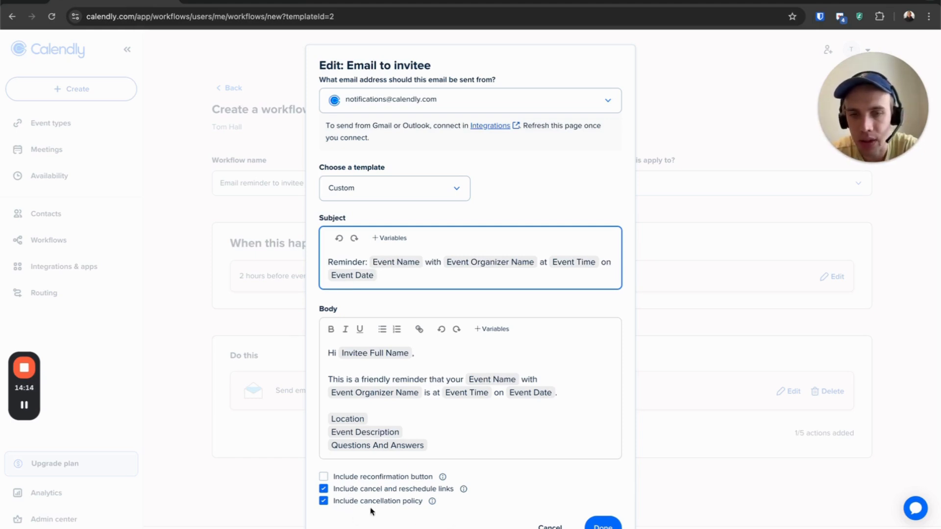
Step: Exclude the cancellation policy from the invitee email and finish editing the email
{"action": "left_click", "coordinate": [324, 501]}
{"action": "left_click", "coordinate": [591, 524]}
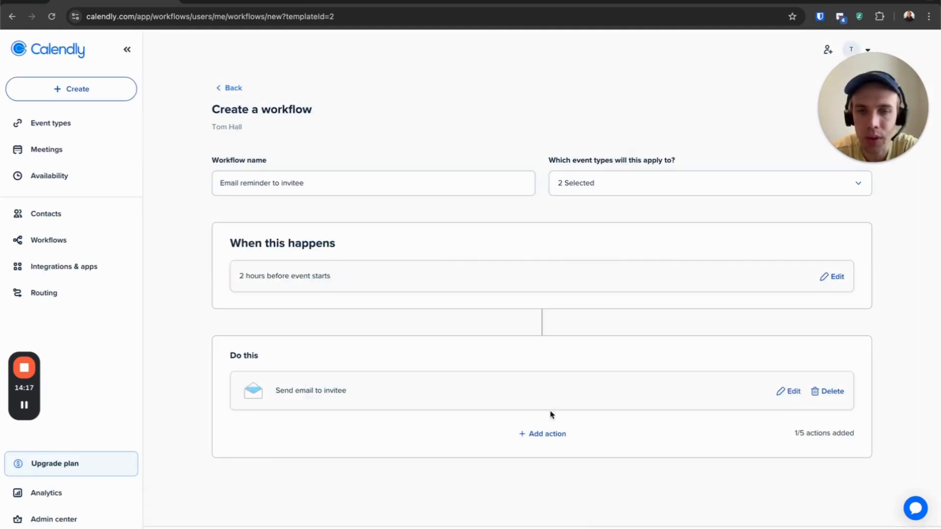
Step: Review the action types that can be added to the workflow, cancel adding one, and save the workflow
{"action": "left_click", "coordinate": [553, 439]}
{"action": "left_click", "coordinate": [422, 162]}
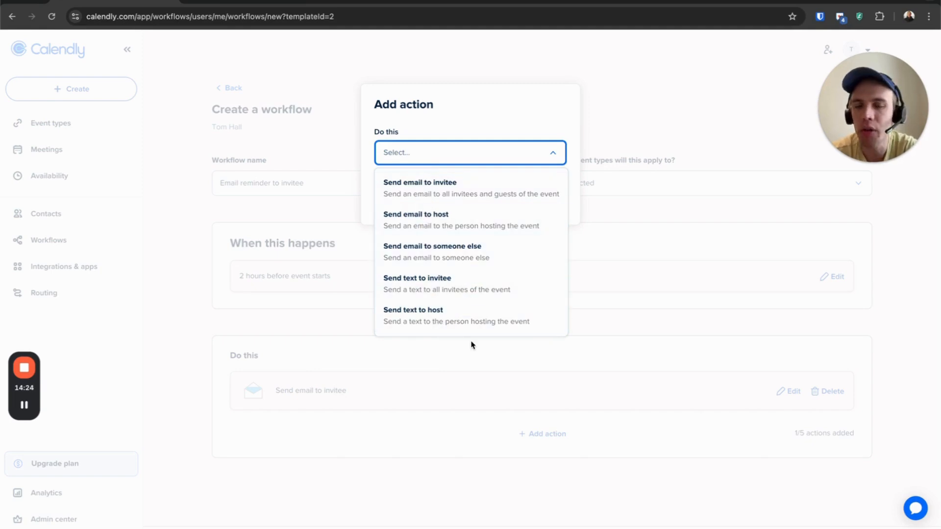
{"action": "left_click", "coordinate": [479, 383]}
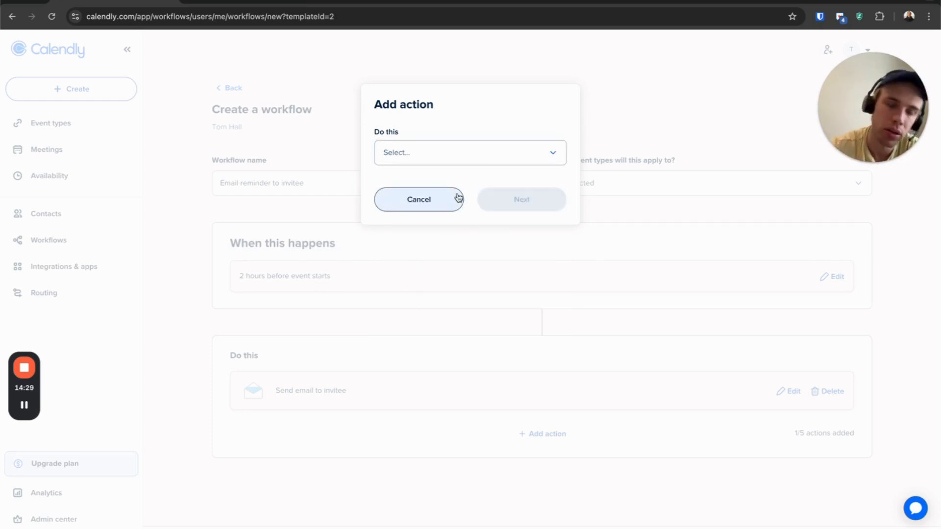
{"action": "left_click", "coordinate": [477, 152]}
{"action": "left_click", "coordinate": [438, 141]}
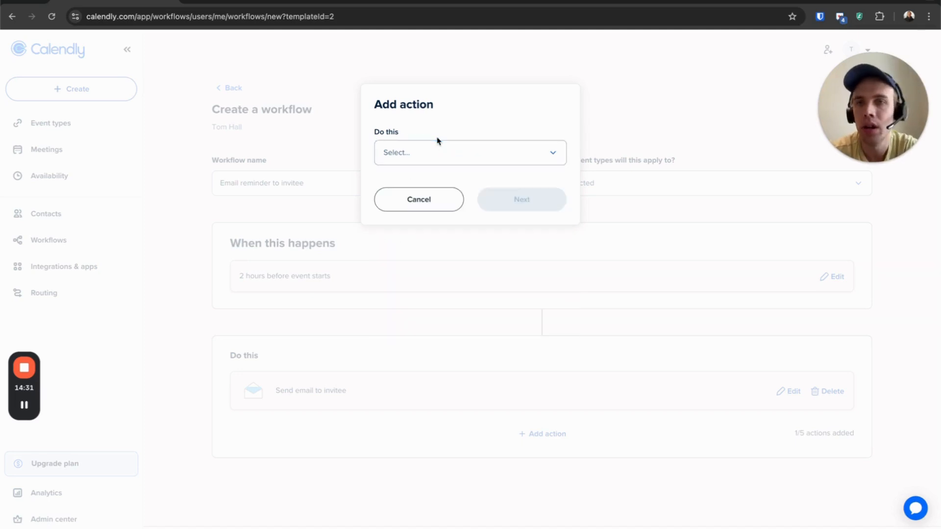
{"action": "left_click", "coordinate": [400, 212]}
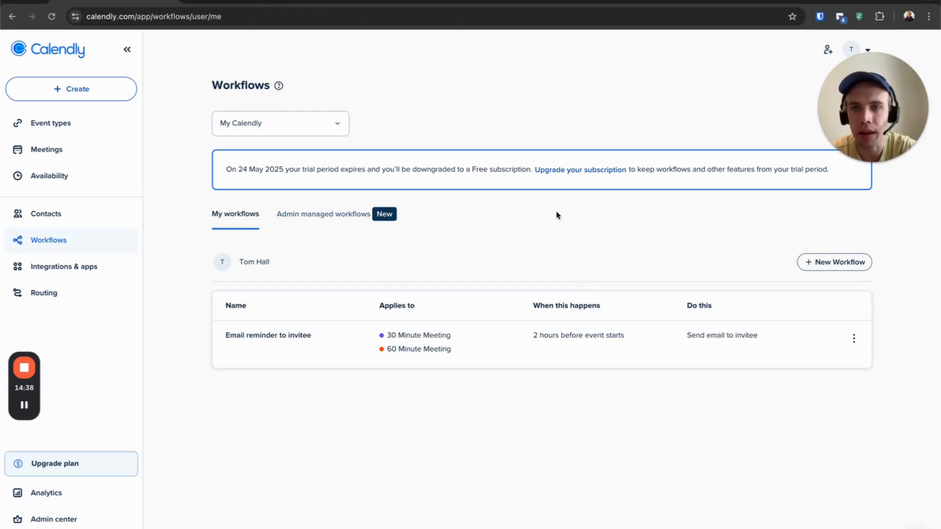
Step: Look at the admin managed workflows and return to the list of own workflows
{"action": "left_click", "coordinate": [311, 212]}
{"action": "left_click", "coordinate": [233, 216]}
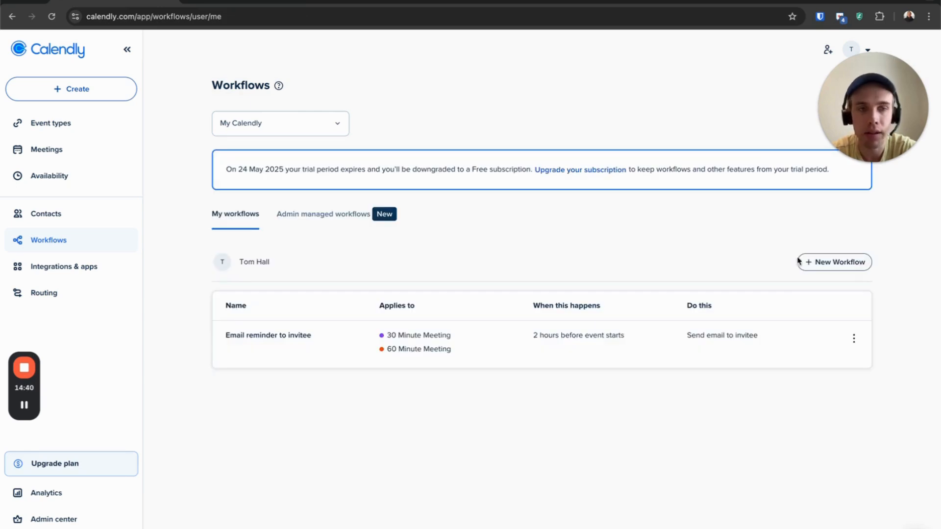
{"action": "left_click_drag", "start_coordinate": [849, 155], "coordinate": [900, 182]}
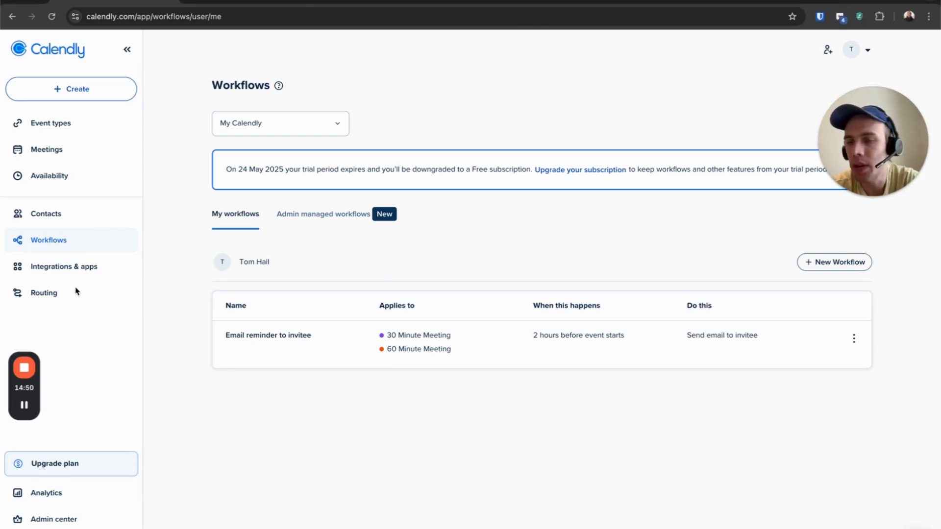
Step: Create a new routing form from scratch named "New Form"
{"action": "left_click", "coordinate": [60, 294]}
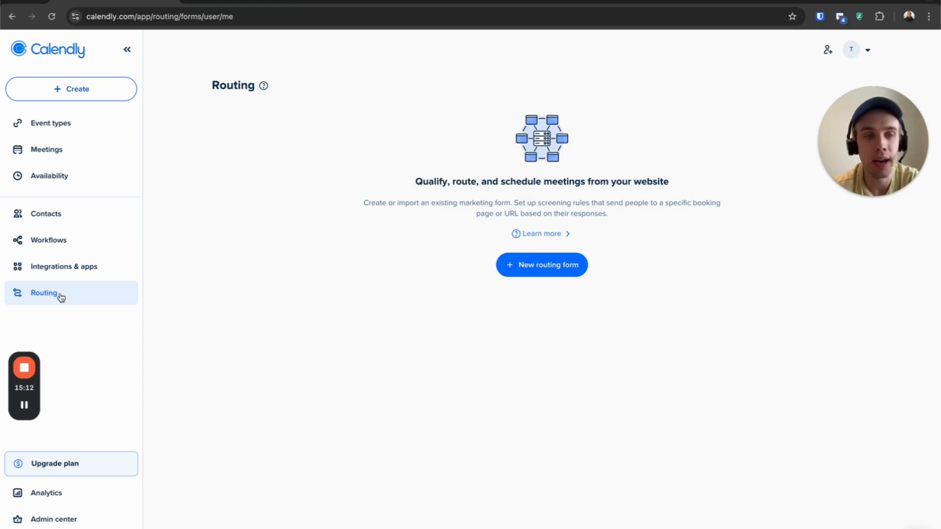
{"action": "left_click", "coordinate": [534, 269]}
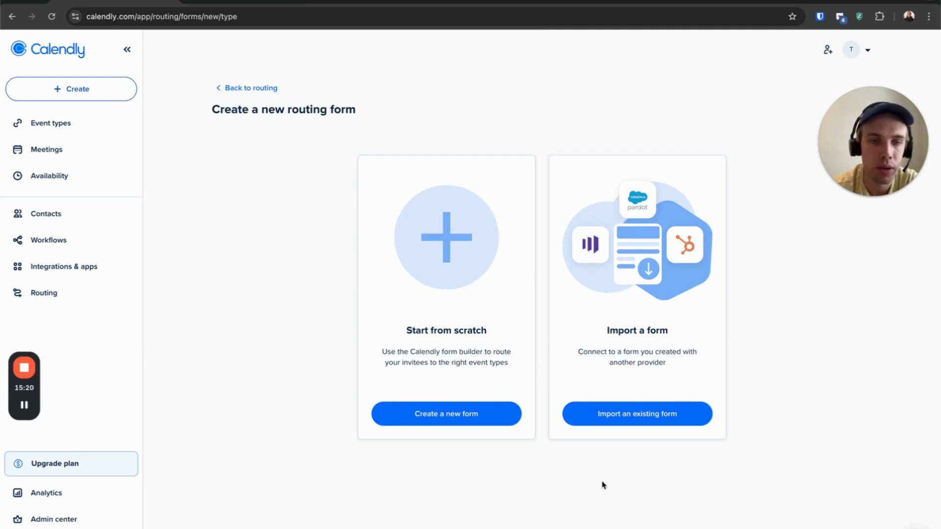
{"action": "left_click", "coordinate": [427, 414]}
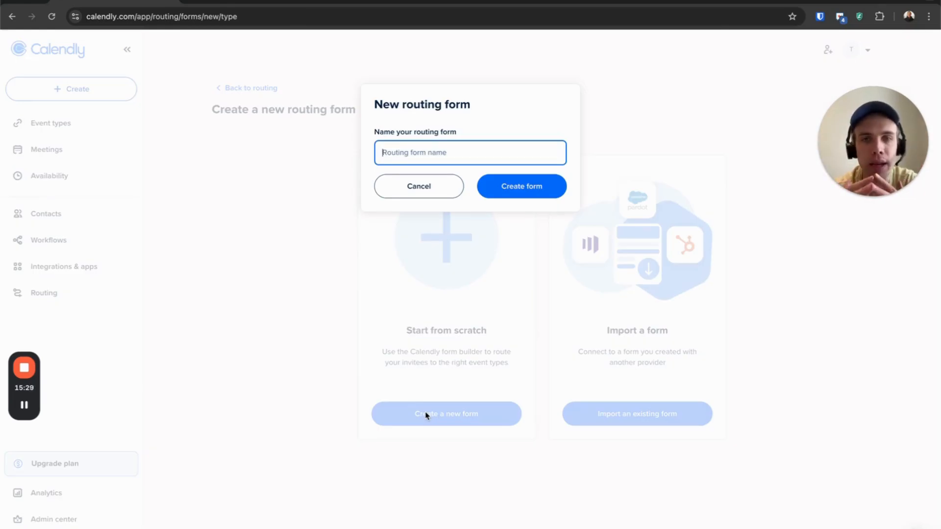
{"action": "type", "text": "New Form"}
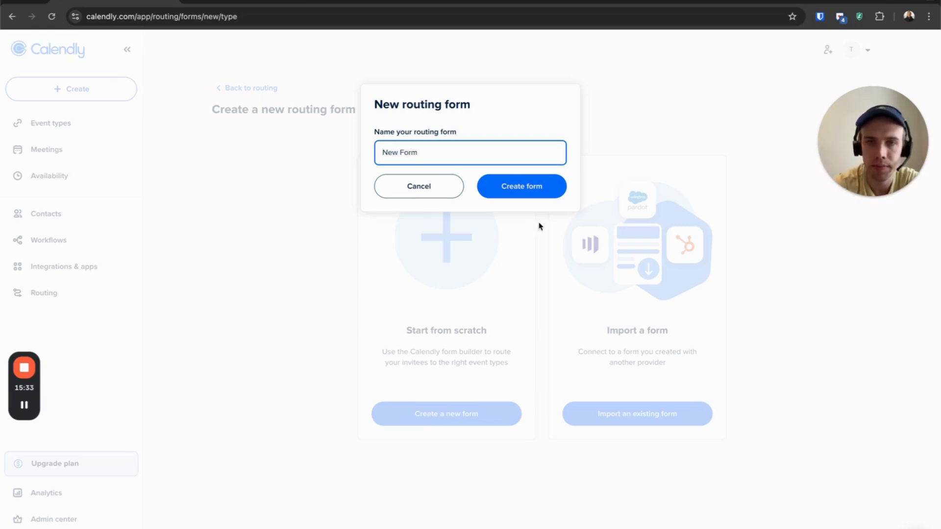
{"action": "left_click", "coordinate": [522, 191]}
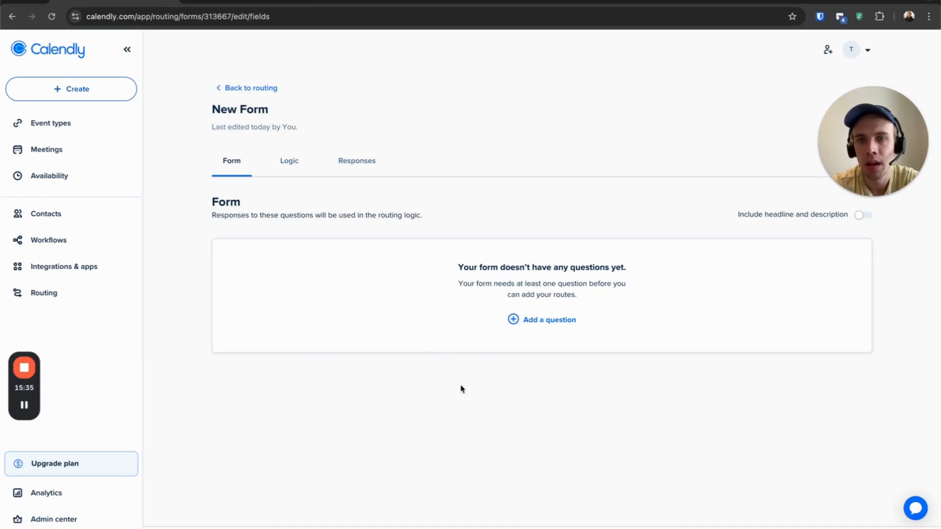
Step: Add a required Name question to the form with separate first and last name fields, and save it
{"action": "left_click", "coordinate": [537, 320]}
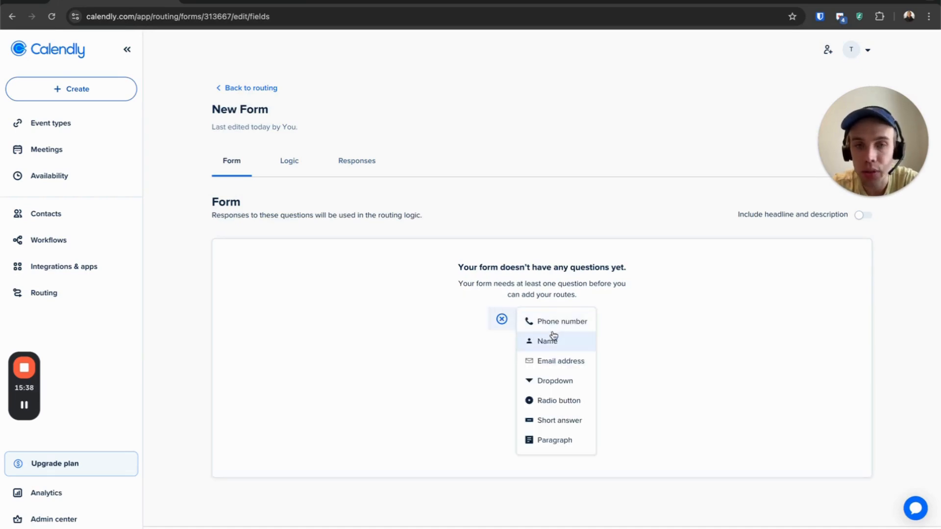
{"action": "left_click", "coordinate": [549, 343]}
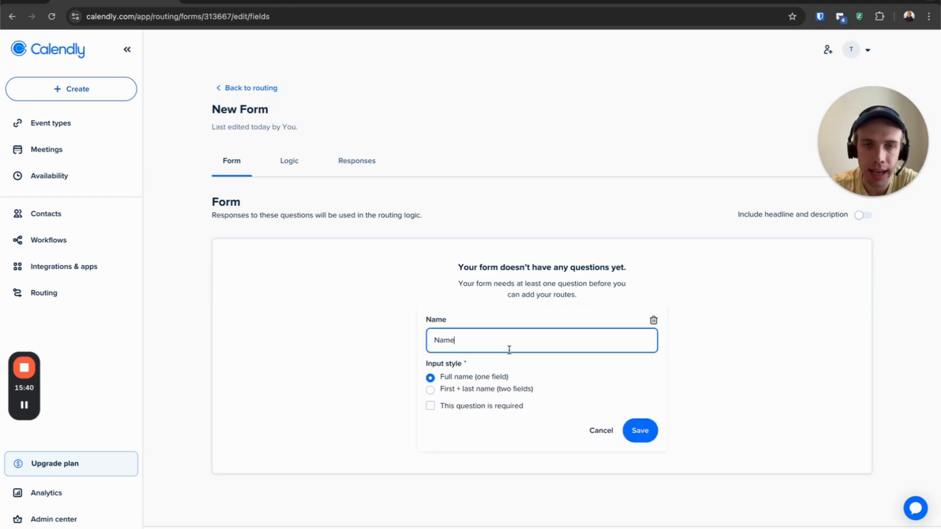
{"action": "left_click", "coordinate": [444, 390]}
{"action": "left_click", "coordinate": [478, 455]}
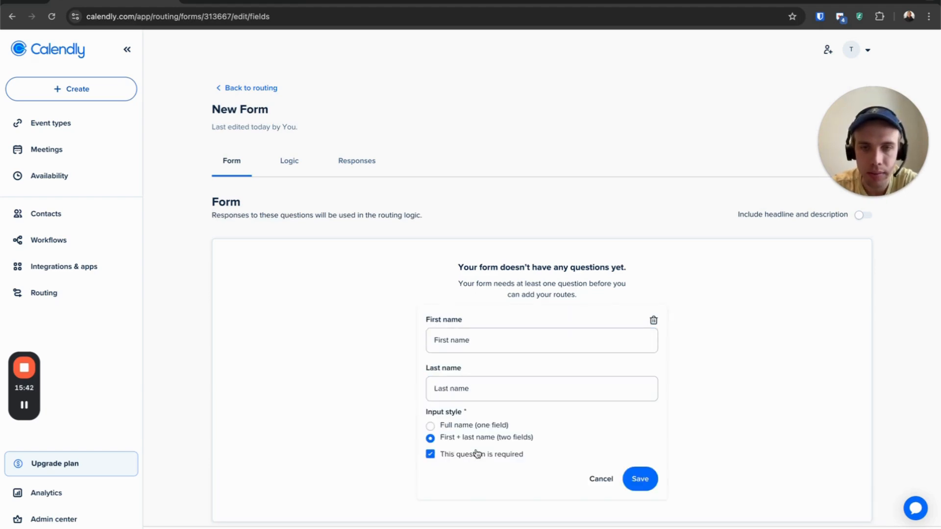
{"action": "left_click", "coordinate": [652, 481]}
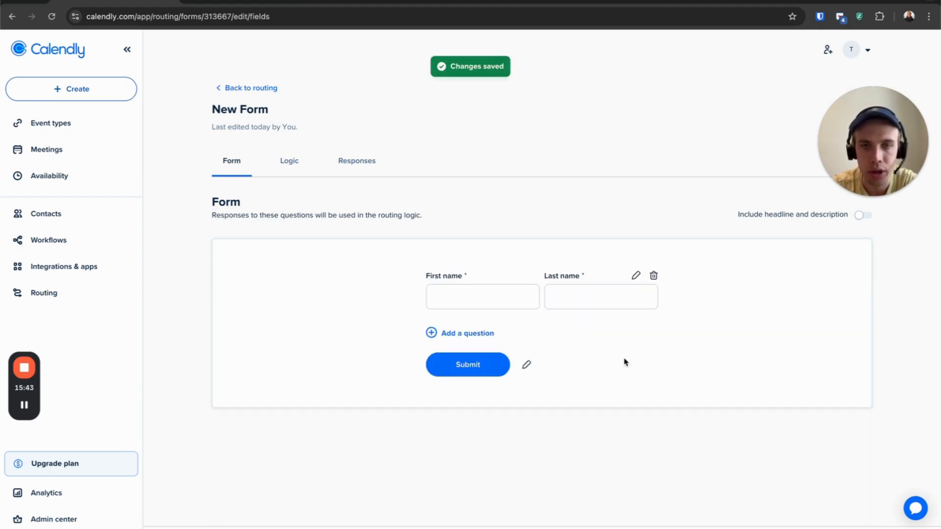
Step: Add a dropdown question "How Big is Your Company?" with the answers 1-10, 11-50 and 50+
{"action": "left_click", "coordinate": [452, 333]}
{"action": "left_click", "coordinate": [499, 362]}
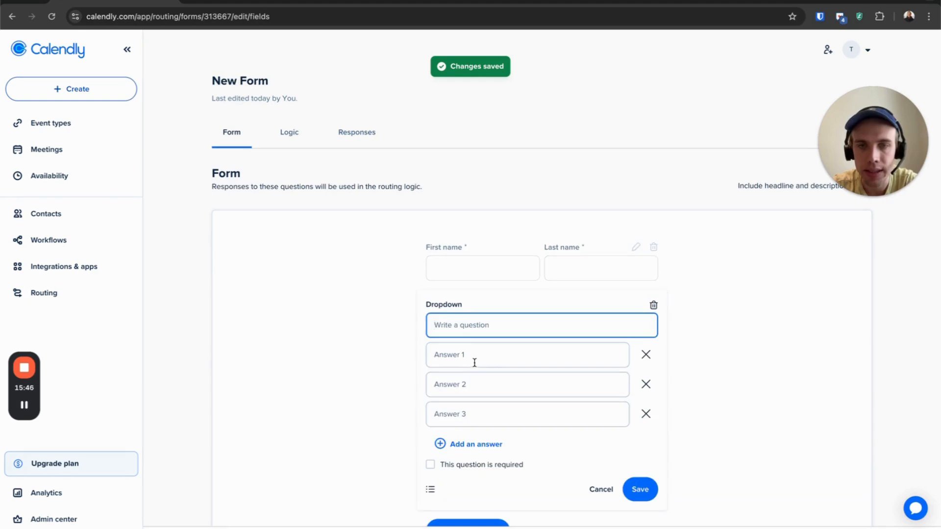
{"action": "type", "text": "How "}
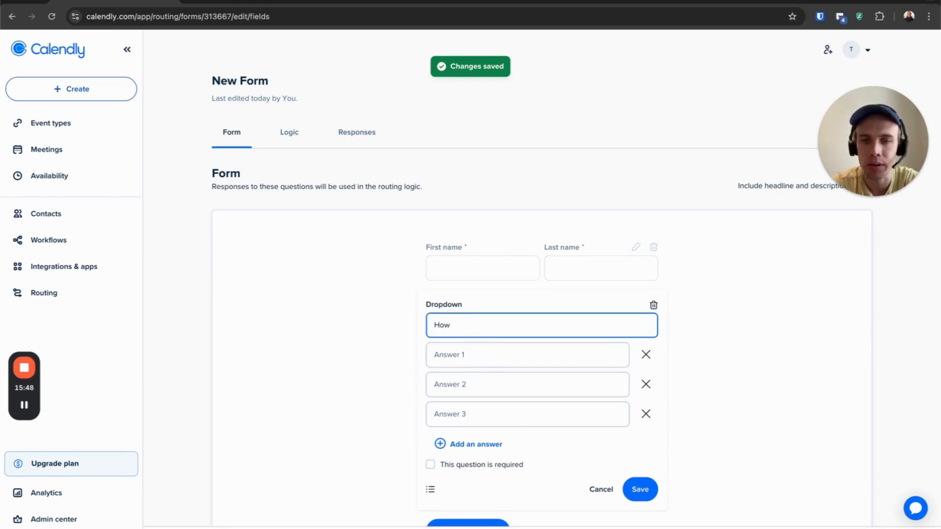
{"action": "type", "text": "Big is Your Company?"}
{"action": "key", "text": "Tab"}
{"action": "type", "text": "1-10"}
{"action": "key", "text": "Tab"}
{"action": "key", "text": "Tab"}
{"action": "type", "text": "11"}
{"action": "key", "text": "Tab"}
{"action": "key", "text": "Tab"}
{"action": "type", "text": "5"}
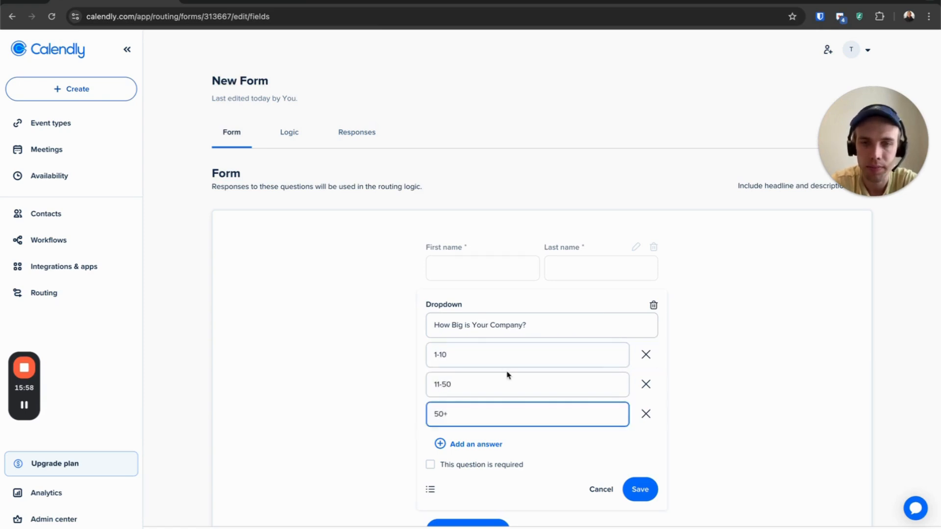
Step: Make the company size question required and save it
{"action": "scroll", "coordinate": [507, 371], "scroll_direction": "down", "scroll_amount": 2}
{"action": "left_click", "coordinate": [477, 394]}
{"action": "left_click", "coordinate": [646, 426]}
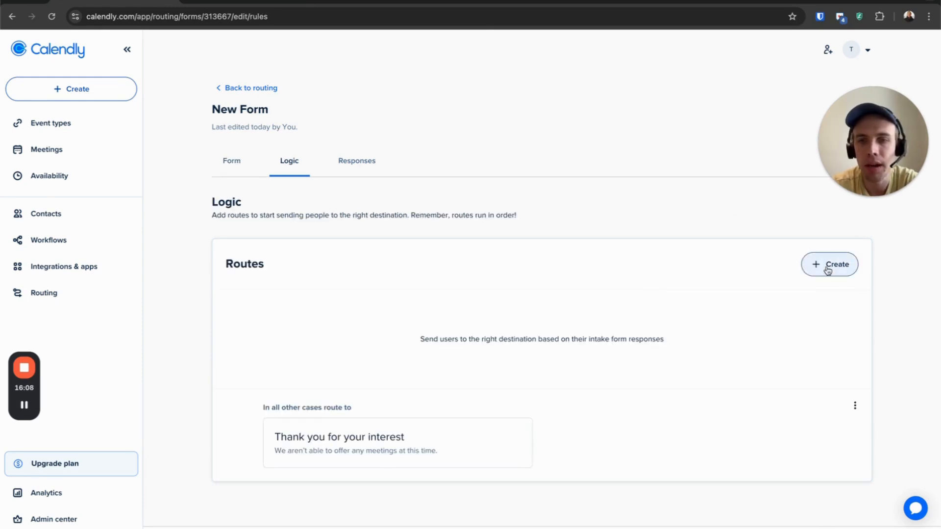
Step: Create a route in the form's logic from form answers, with the condition that "How Big is Your Company?" is 1-10 or 11-50
{"action": "left_click", "coordinate": [828, 271]}
{"action": "left_click", "coordinate": [289, 238]}
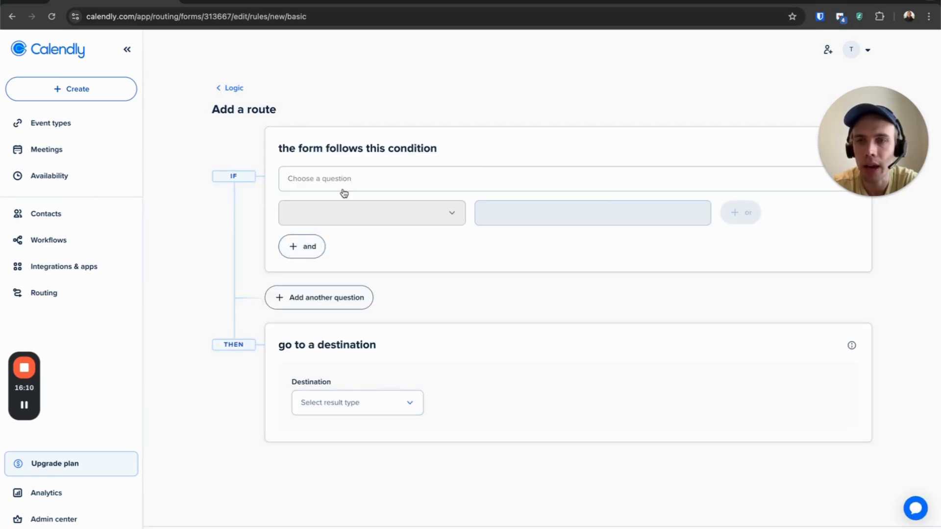
{"action": "left_click", "coordinate": [341, 186]}
{"action": "left_click", "coordinate": [338, 229]}
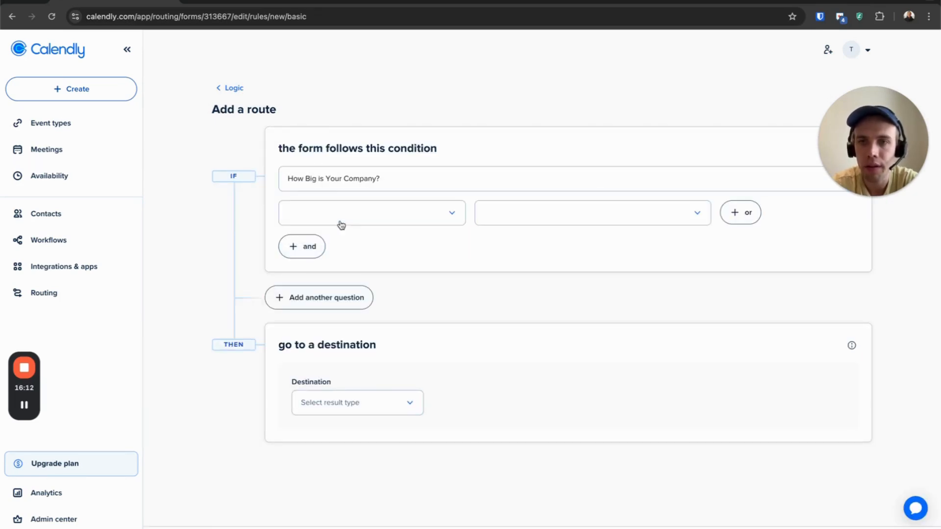
{"action": "left_click", "coordinate": [336, 220]}
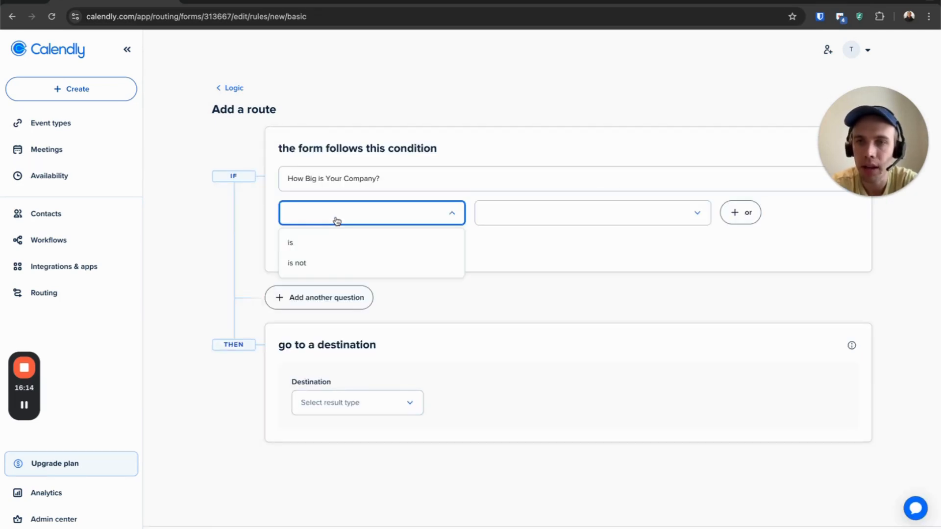
{"action": "left_click", "coordinate": [327, 241]}
{"action": "left_click", "coordinate": [523, 213]}
{"action": "left_click", "coordinate": [509, 242]}
{"action": "left_click", "coordinate": [736, 212]}
{"action": "left_click", "coordinate": [575, 261]}
{"action": "left_click", "coordinate": [549, 296]}
Step: Send the 1-10 or 11-50 route to the 30 Minute Meeting event type and save the route
{"action": "left_click", "coordinate": [365, 444]}
{"action": "left_click", "coordinate": [358, 475]}
{"action": "left_click", "coordinate": [539, 439]}
{"action": "left_click", "coordinate": [474, 492]}
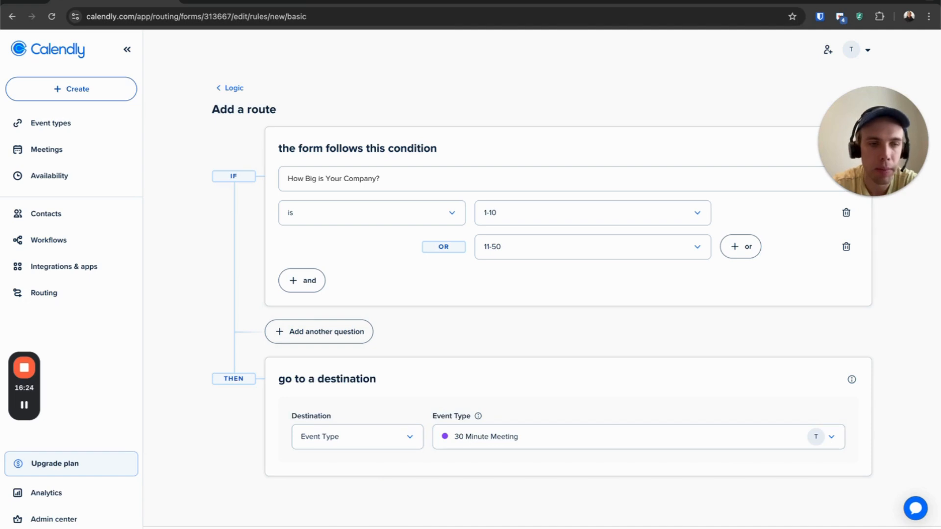
{"action": "left_click", "coordinate": [828, 528]}
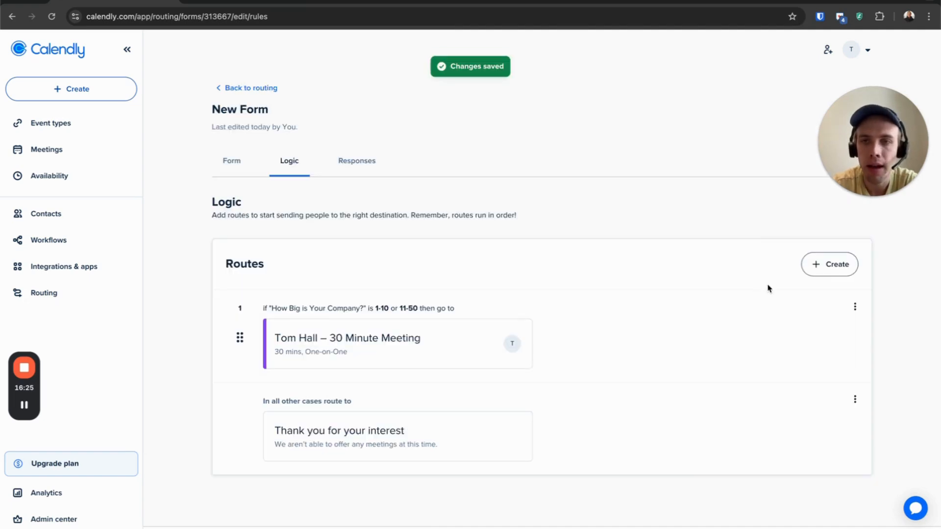
Step: Create a second route from form answers, with the condition that "How Big is Your Company?" is 50+
{"action": "left_click", "coordinate": [837, 266]}
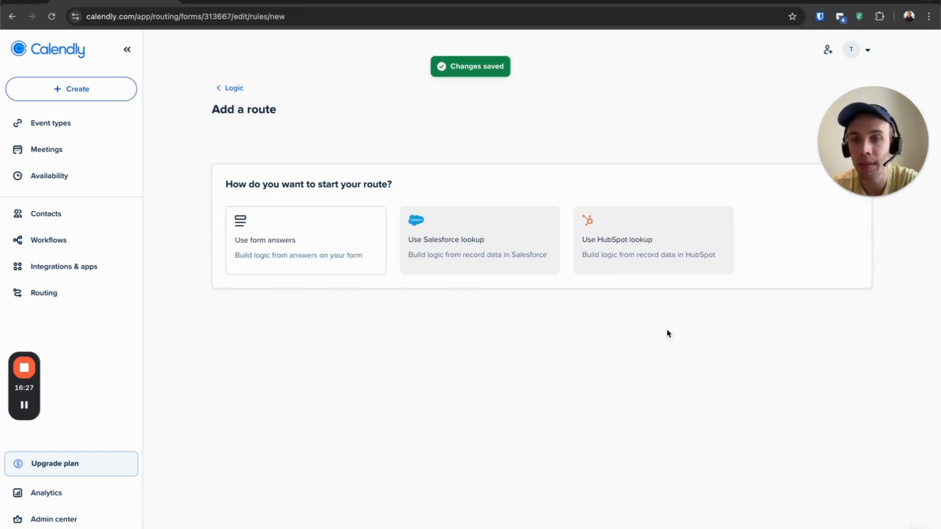
{"action": "left_click", "coordinate": [330, 249]}
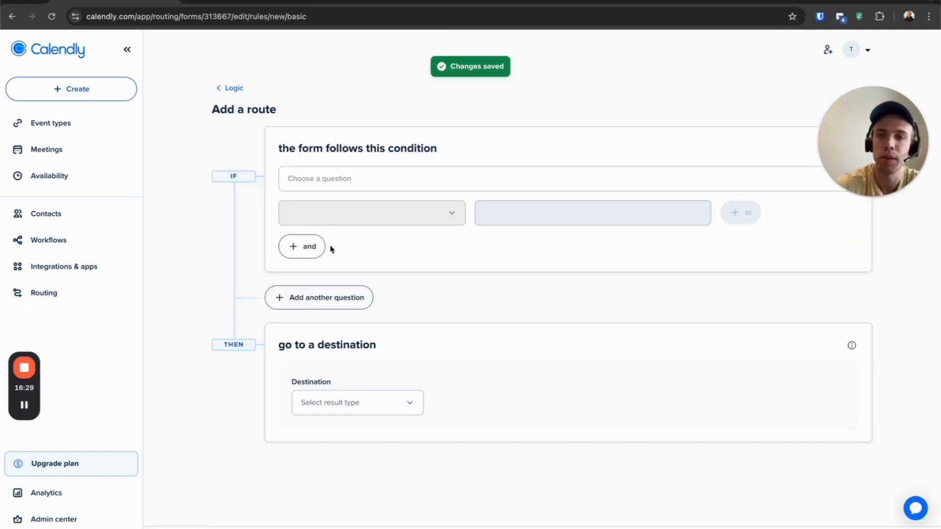
{"action": "left_click", "coordinate": [367, 179]}
{"action": "left_click", "coordinate": [350, 229]}
{"action": "left_click", "coordinate": [378, 217]}
{"action": "left_click", "coordinate": [378, 238]}
{"action": "left_click", "coordinate": [536, 223]}
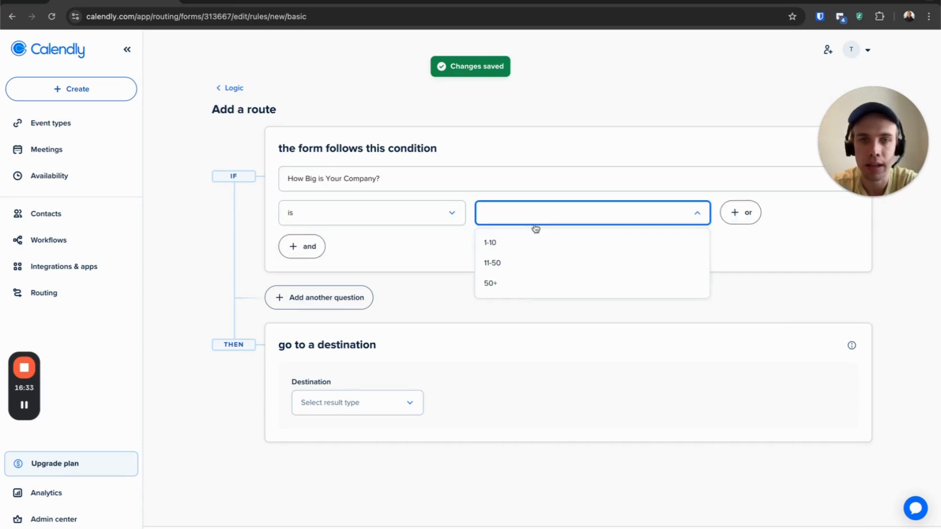
{"action": "left_click", "coordinate": [526, 284]}
Step: Set the 50+ route's destination to the 60 Minute Meeting event type
{"action": "left_click", "coordinate": [358, 402]}
{"action": "left_click", "coordinate": [348, 434]}
{"action": "left_click", "coordinate": [517, 402]}
{"action": "left_click", "coordinate": [478, 475]}
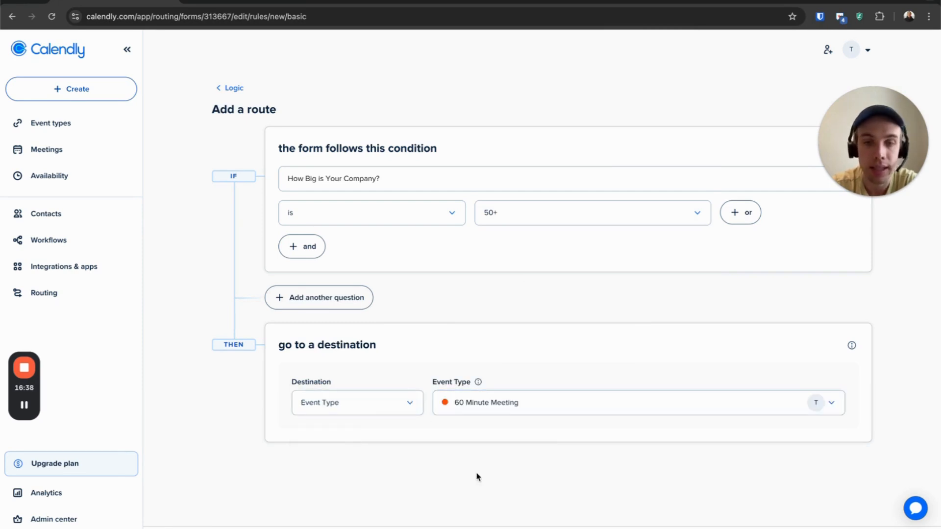
Step: Review the alternative destination types for the 50+ route and save the route with its event type destination
{"action": "left_click", "coordinate": [374, 403]}
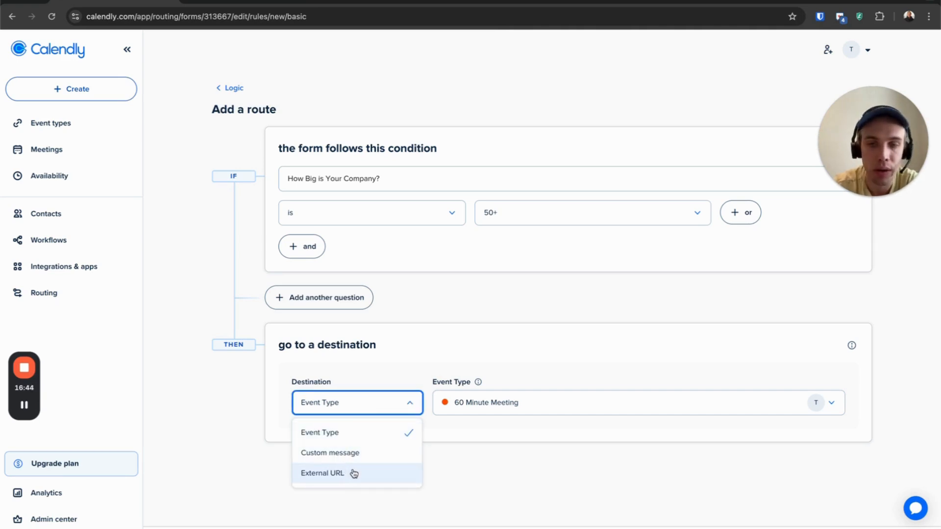
{"action": "left_click", "coordinate": [505, 455]}
{"action": "left_click", "coordinate": [354, 411]}
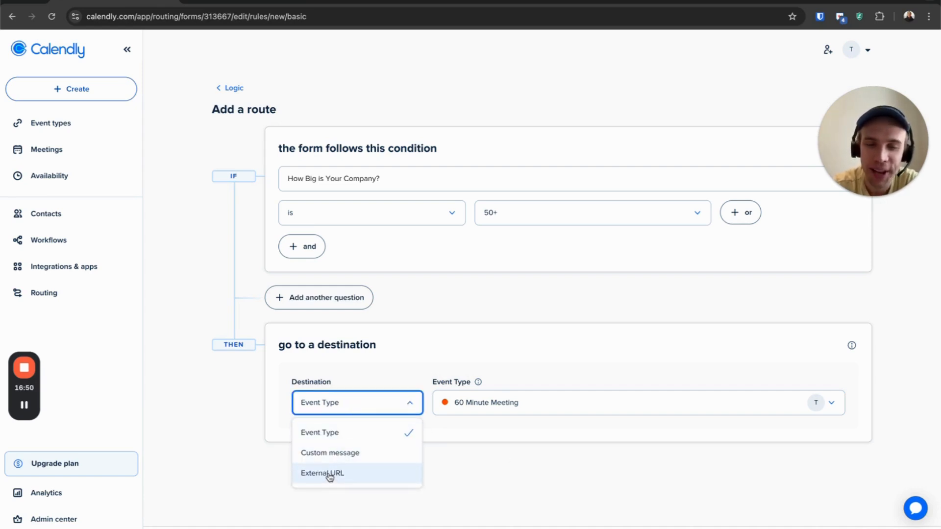
{"action": "left_click", "coordinate": [496, 470]}
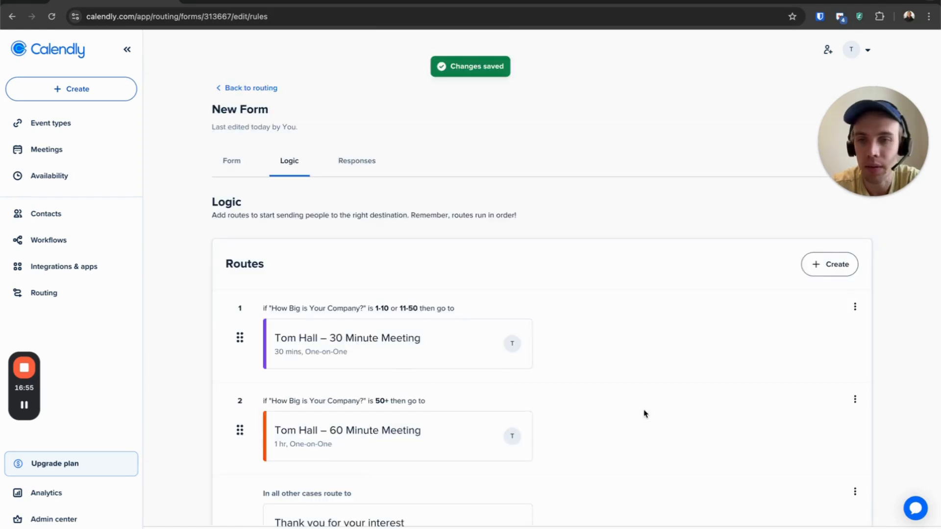
Step: Copy the routing form's share link and open it in a new browser tab
{"action": "scroll", "coordinate": [645, 414], "scroll_direction": "down", "scroll_amount": 2}
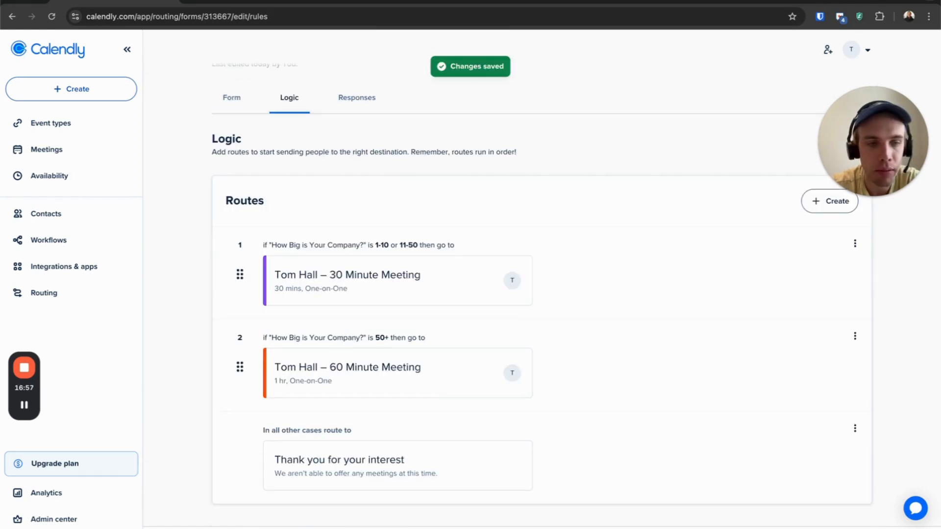
{"action": "left_click", "coordinate": [641, 242]}
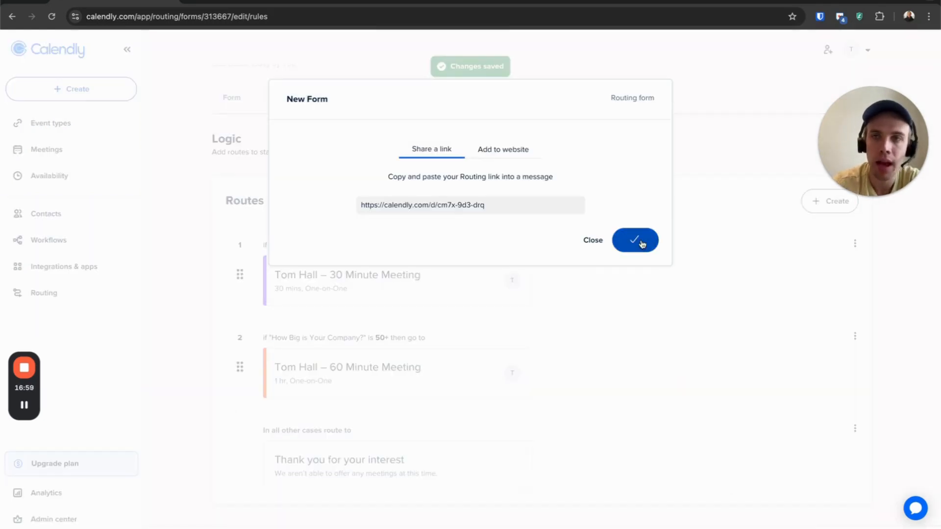
{"action": "key", "text": "ctrl+t"}
{"action": "key", "text": "ctrl+v"}
{"action": "key", "text": "Return"}
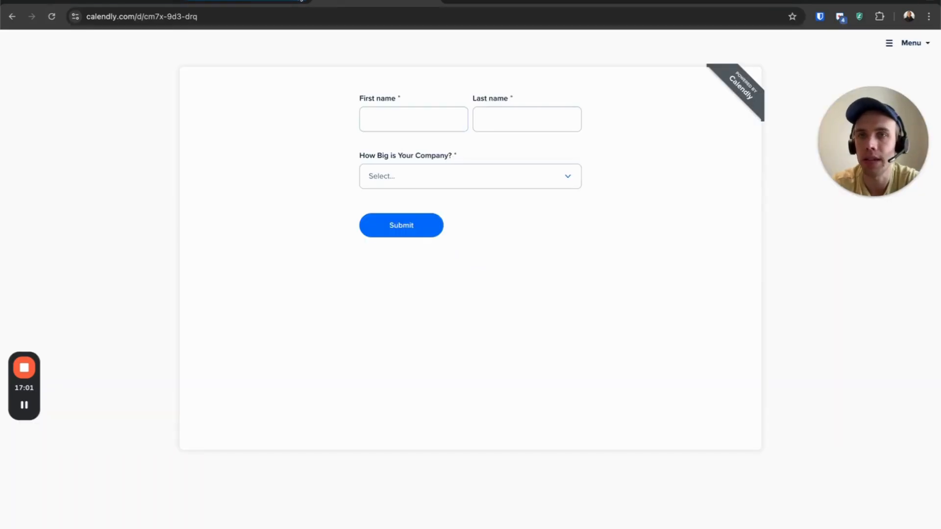
Step: Submit the routing form with a test first and last name and a company size of 1-10
{"action": "left_click", "coordinate": [404, 122]}
{"action": "type", "text": "TYomom"}
{"action": "key", "text": "Tab"}
{"action": "type", "text": "Tester"}
{"action": "left_click", "coordinate": [392, 170]}
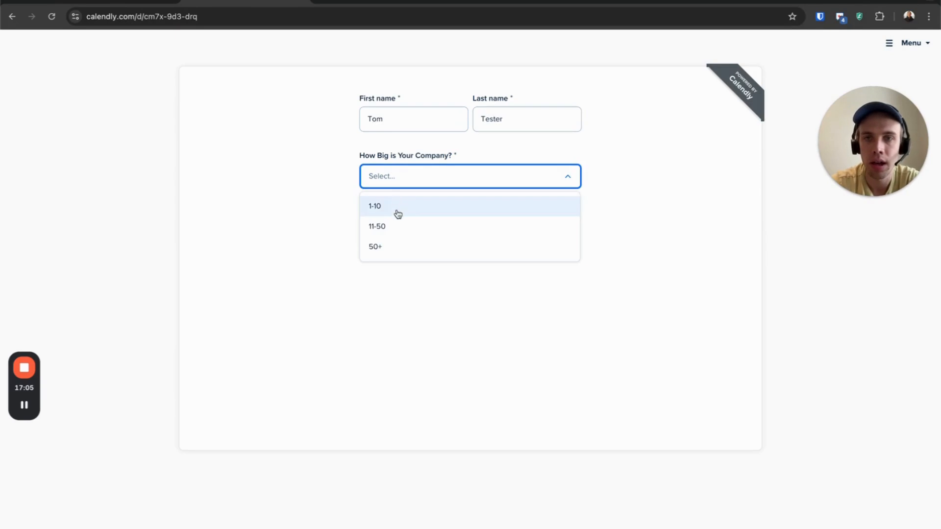
{"action": "left_click", "coordinate": [391, 212]}
{"action": "left_click", "coordinate": [392, 221]}
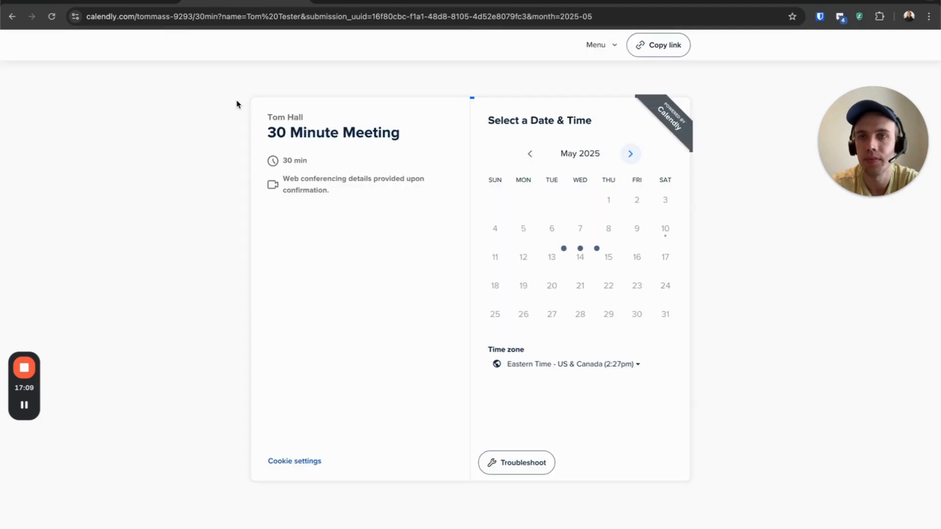
Step: Open the copied routing form link in another new browser tab and fill in the test first and last name
{"action": "key", "text": "ctrl+t"}
{"action": "key", "text": "ctrl+v"}
{"action": "key", "text": "Return"}
{"action": "left_click", "coordinate": [384, 109]}
{"action": "type", "text": "Tpm"}
{"action": "key", "text": "Tab"}
{"action": "left_click", "coordinate": [371, 119]}
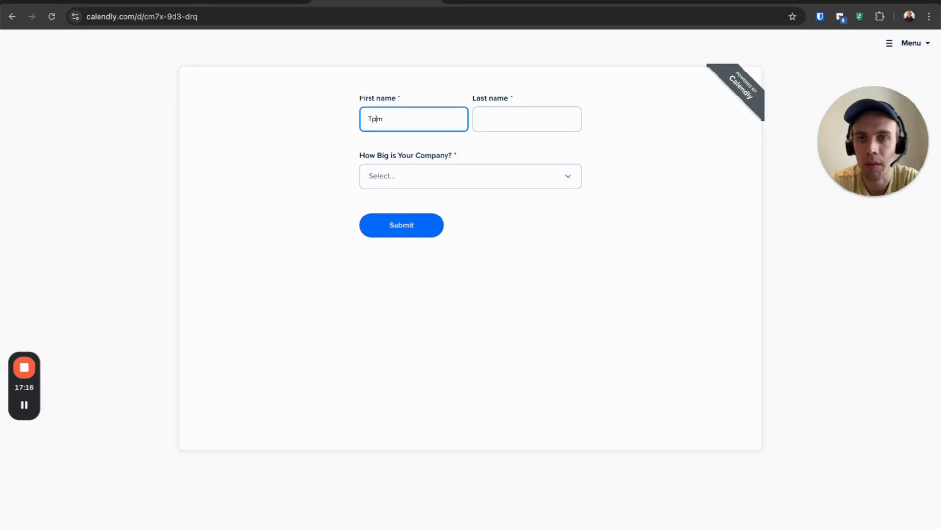
{"action": "key", "text": "Tab"}
{"action": "type", "text": "Tester"}
Step: Set the company size to 50+ and submit the second test response
{"action": "left_click", "coordinate": [400, 177]}
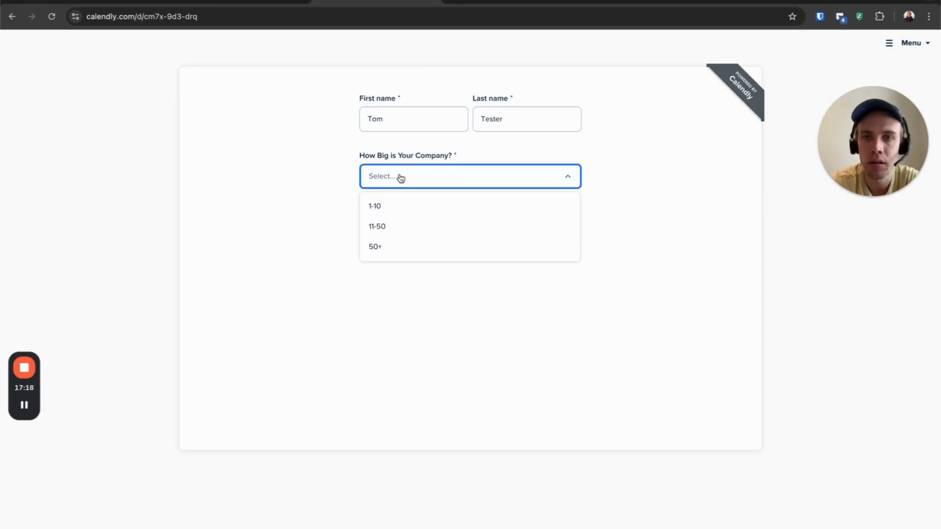
{"action": "left_click", "coordinate": [404, 251]}
{"action": "left_click", "coordinate": [405, 225]}
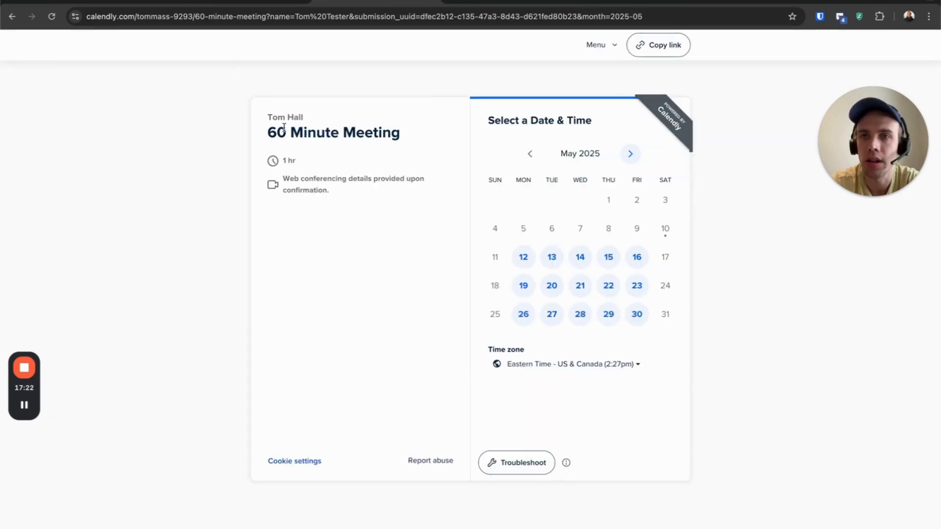
Step: Compare the 60 Minute and 30 Minute Meeting booking pages, then return to the form's routing logic and close its share dialog
{"action": "left_click_drag", "start_coordinate": [277, 132], "coordinate": [339, 131]}
{"action": "left_click", "coordinate": [383, 5]}
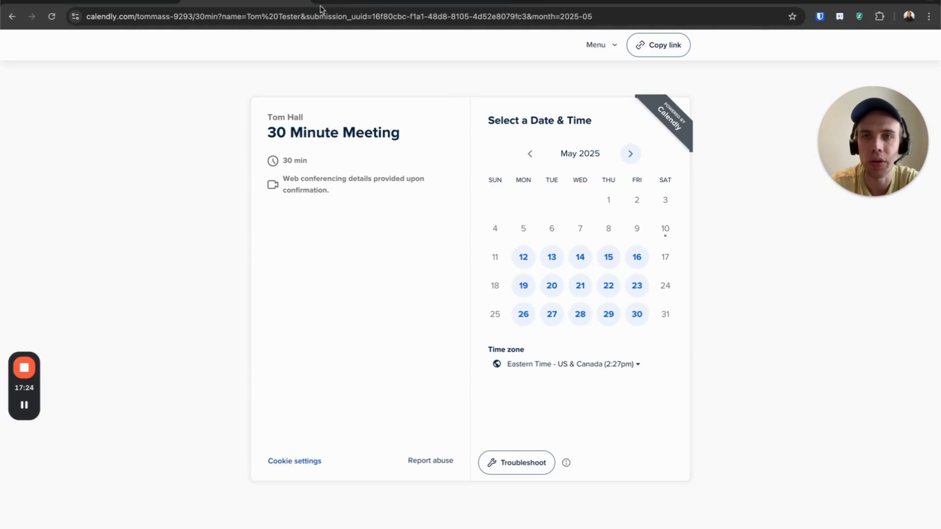
{"action": "left_click", "coordinate": [268, 4]}
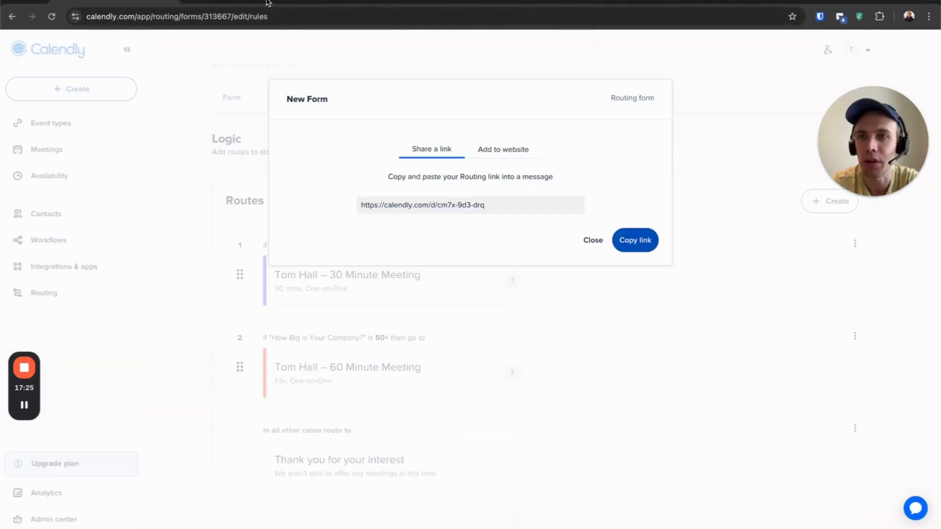
{"action": "left_click", "coordinate": [592, 244]}
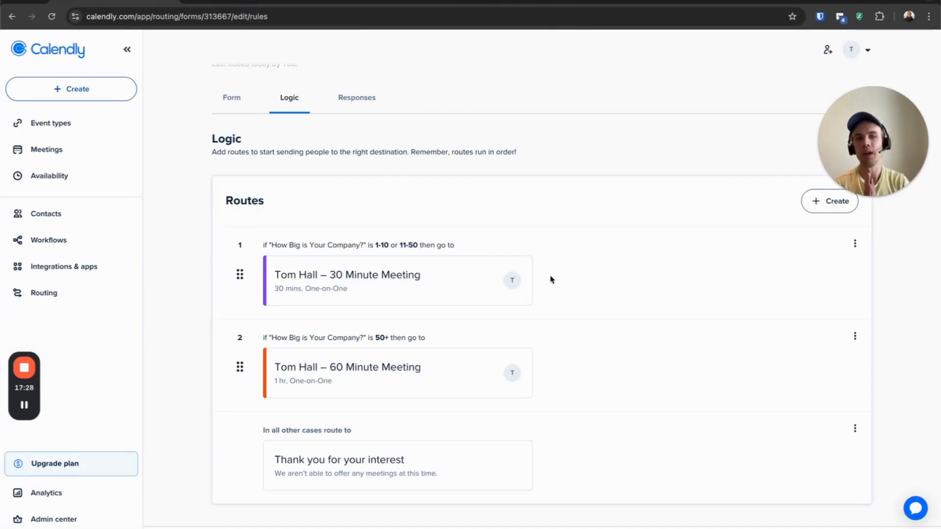